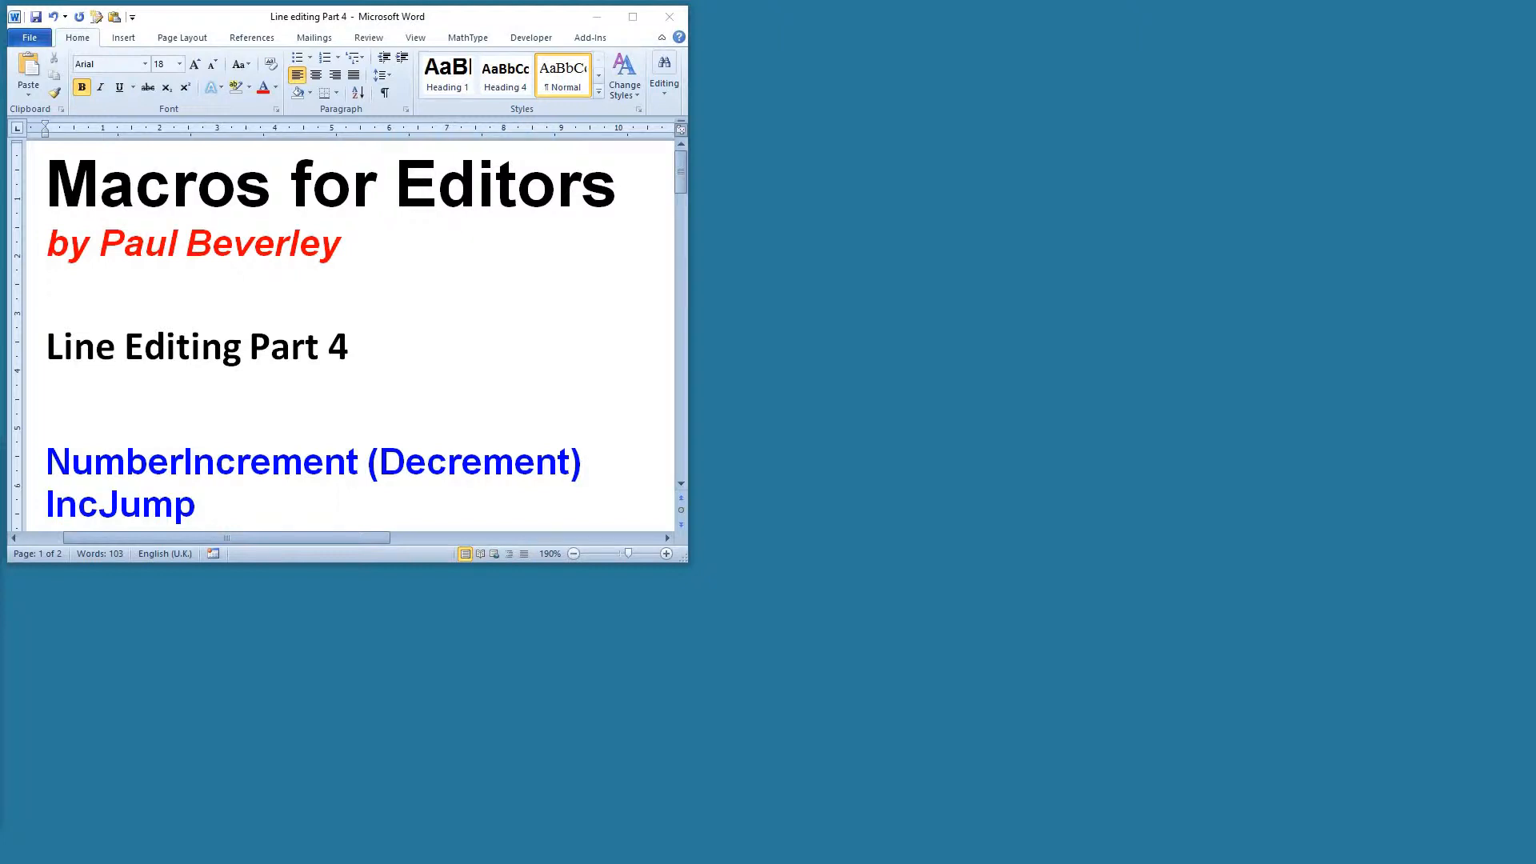
In the Material for demos document, use NumberIncrement to raise the number before "editing" to 6 and the one before "publishing" to 11.
drag(0, 144, 800, 50)
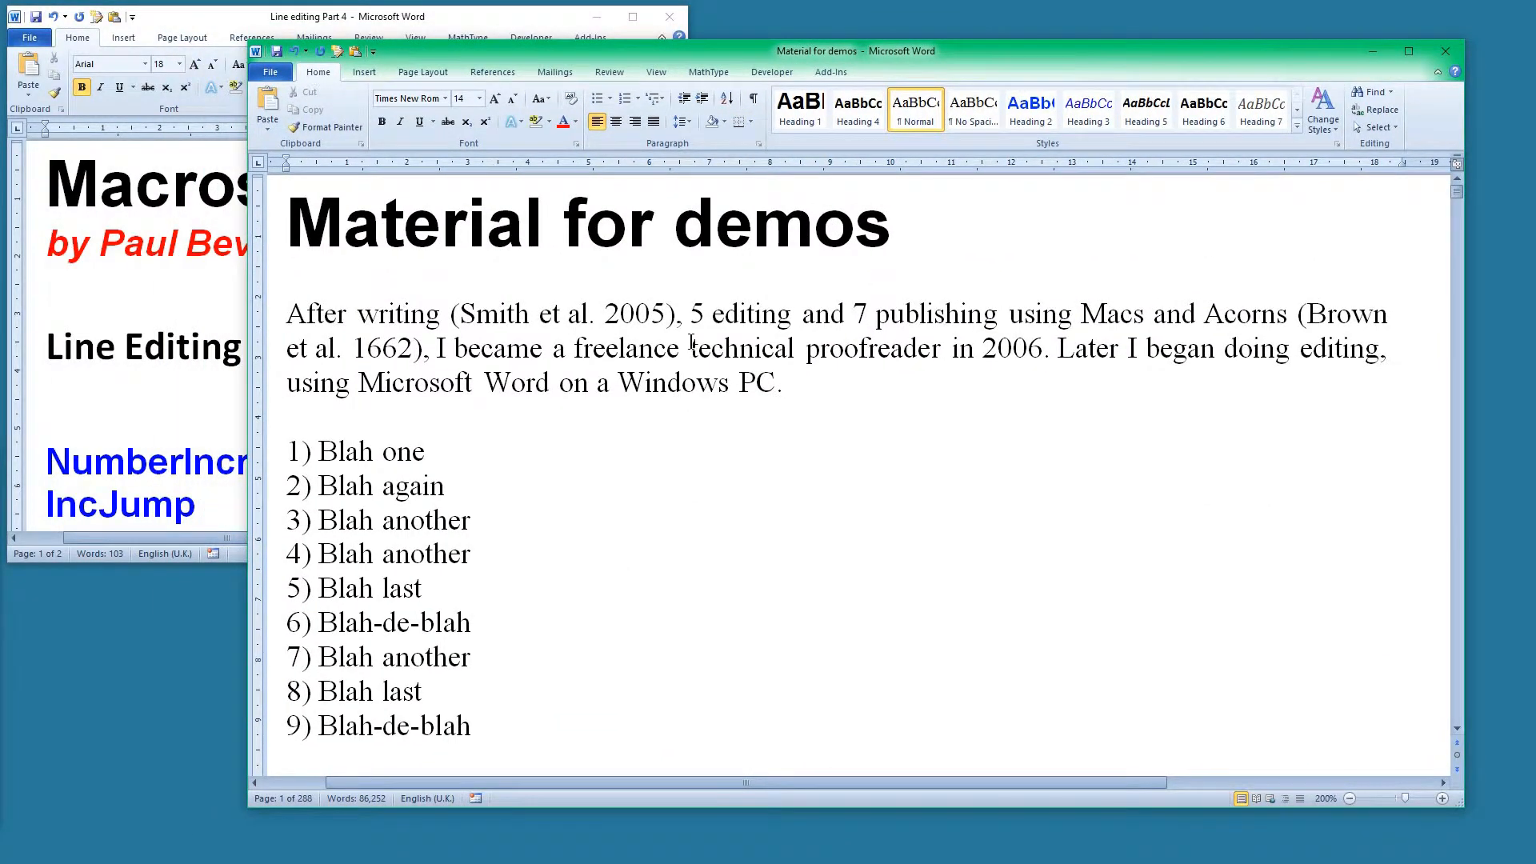
key(ctrl+alt+equal)
key(ctrl+alt+equal)
key(ctrl+alt+equal)
key(ctrl+alt+equal)
key(ctrl+alt+equal)
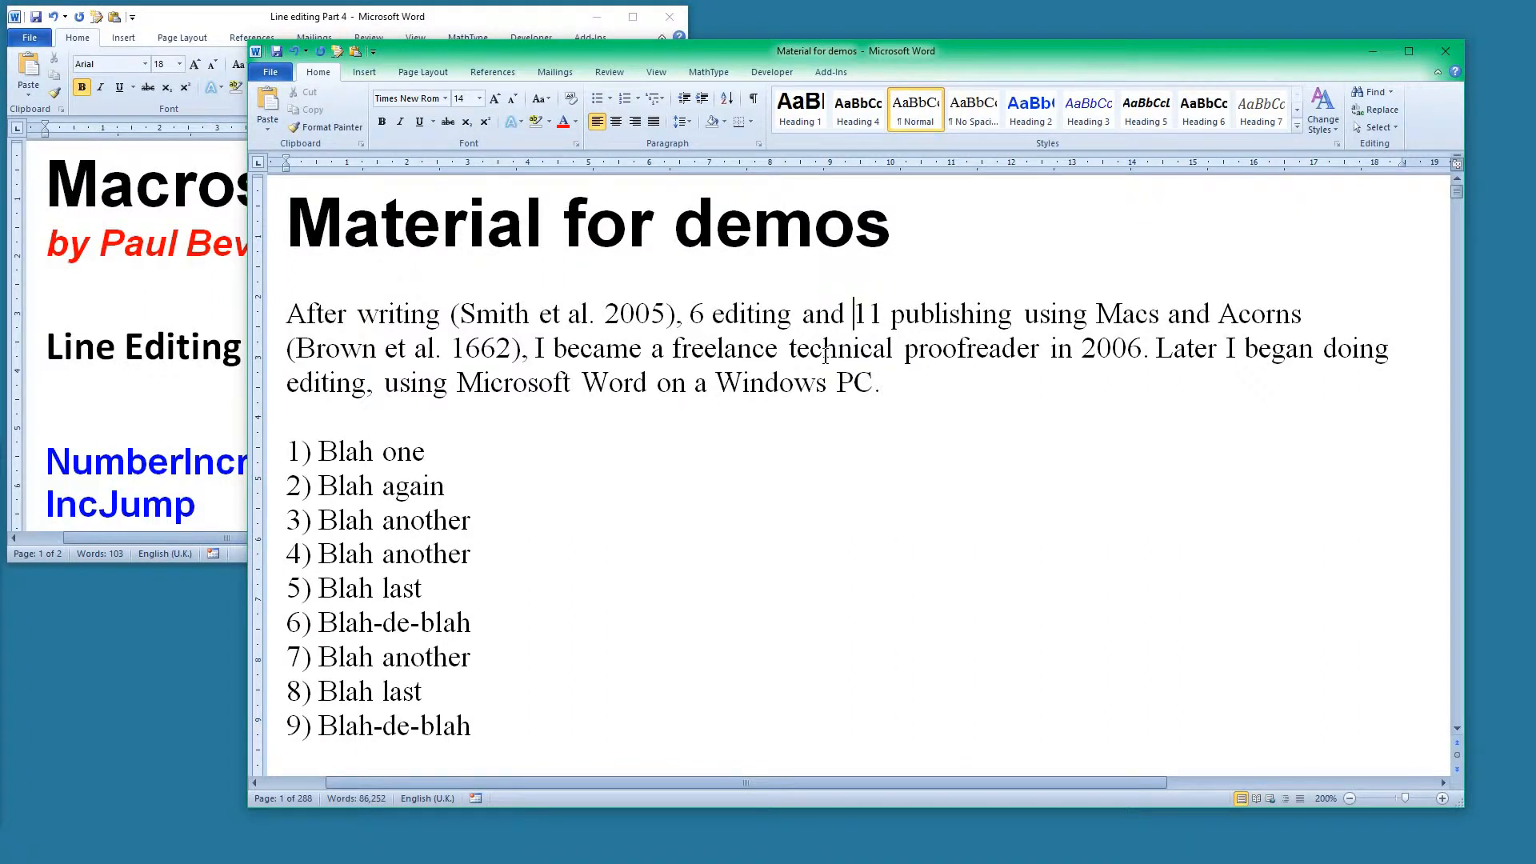
Use the decrement macro to lower the number before "publishing" to 8.
key(ctrl+alt+minus)
key(ctrl+alt+minus)
key(ctrl+alt+minus)
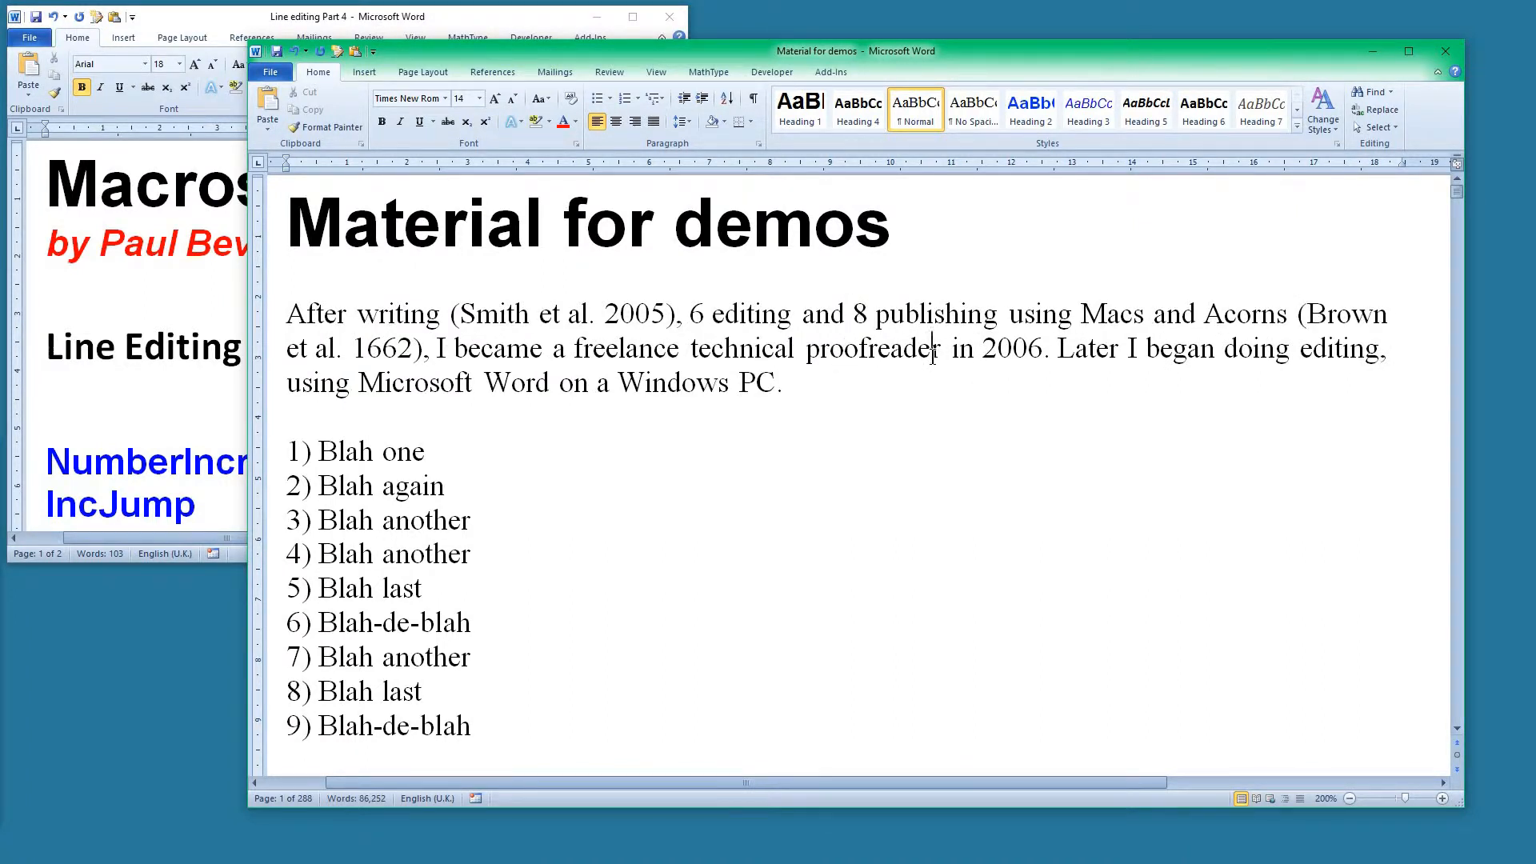
Try the increment and decrement macros on the bracketed citation after "I became an".
key(ctrl+alt+equal)
key(ctrl+alt+minus)
scroll(748, 484, down, 4)
click(728, 453)
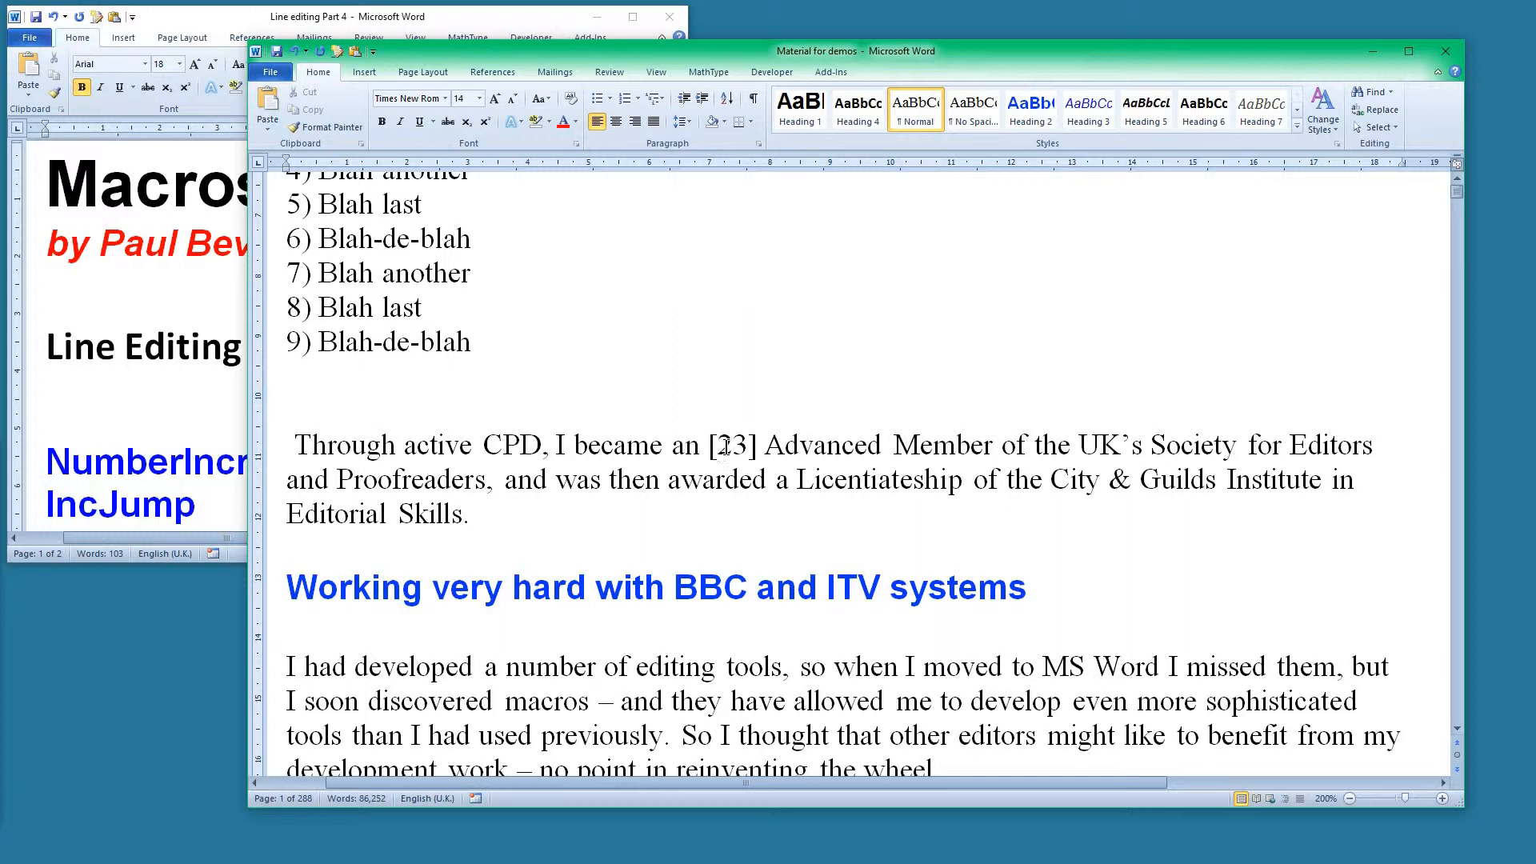
key(ctrl+alt+minus)
key(ctrl+alt+equal)
Select the opening bracket of citation [23], jump forward through its next occurrences, and jump back to [23].
drag(709, 445, 718, 446)
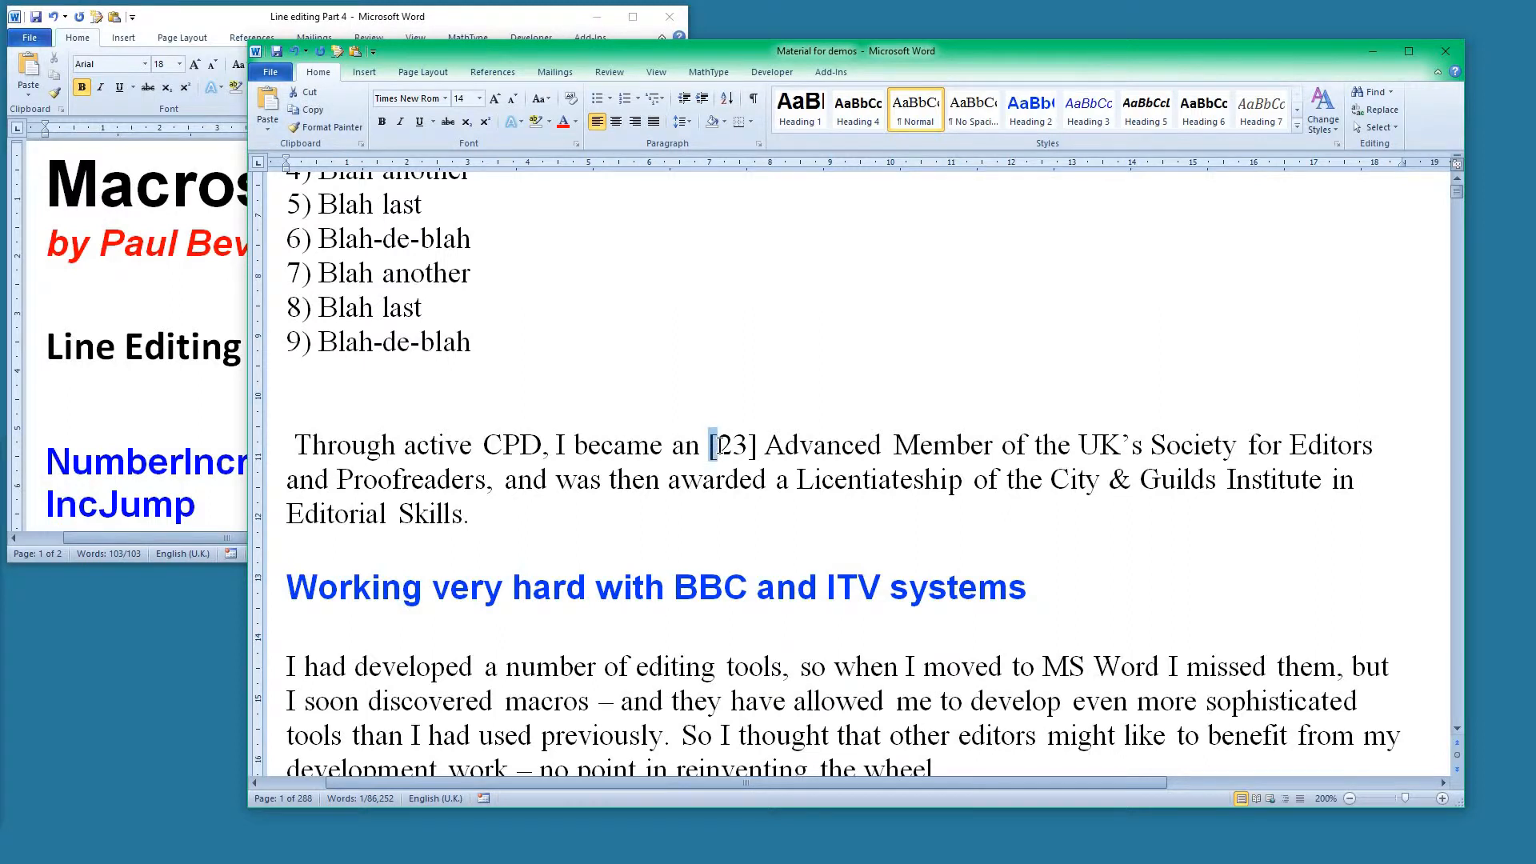
key(Left)
key(shift+Right)
key(ctrl+Page_Down)
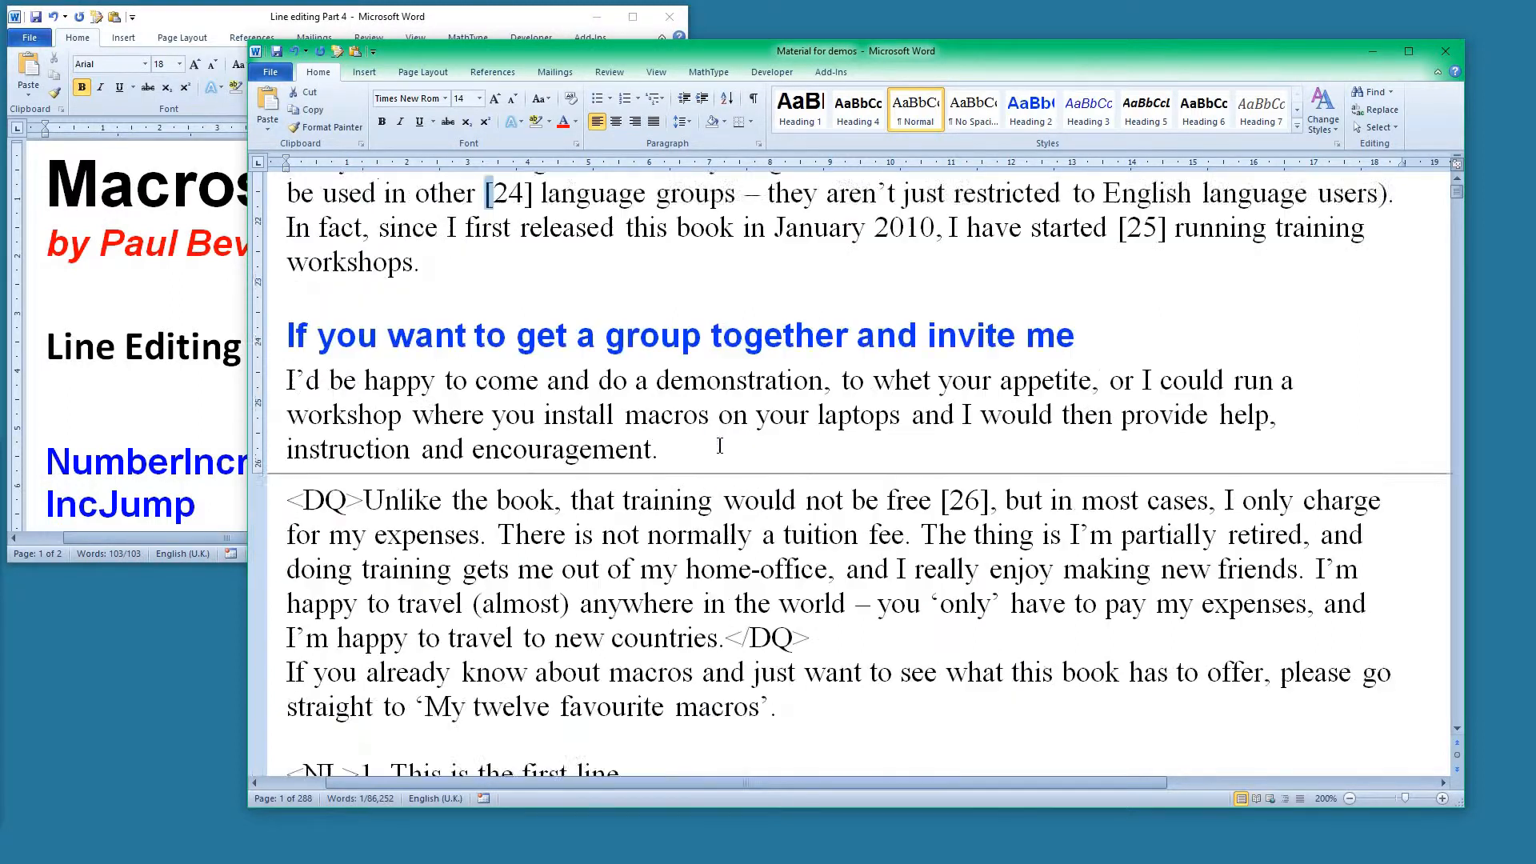
key(ctrl+Page_Down)
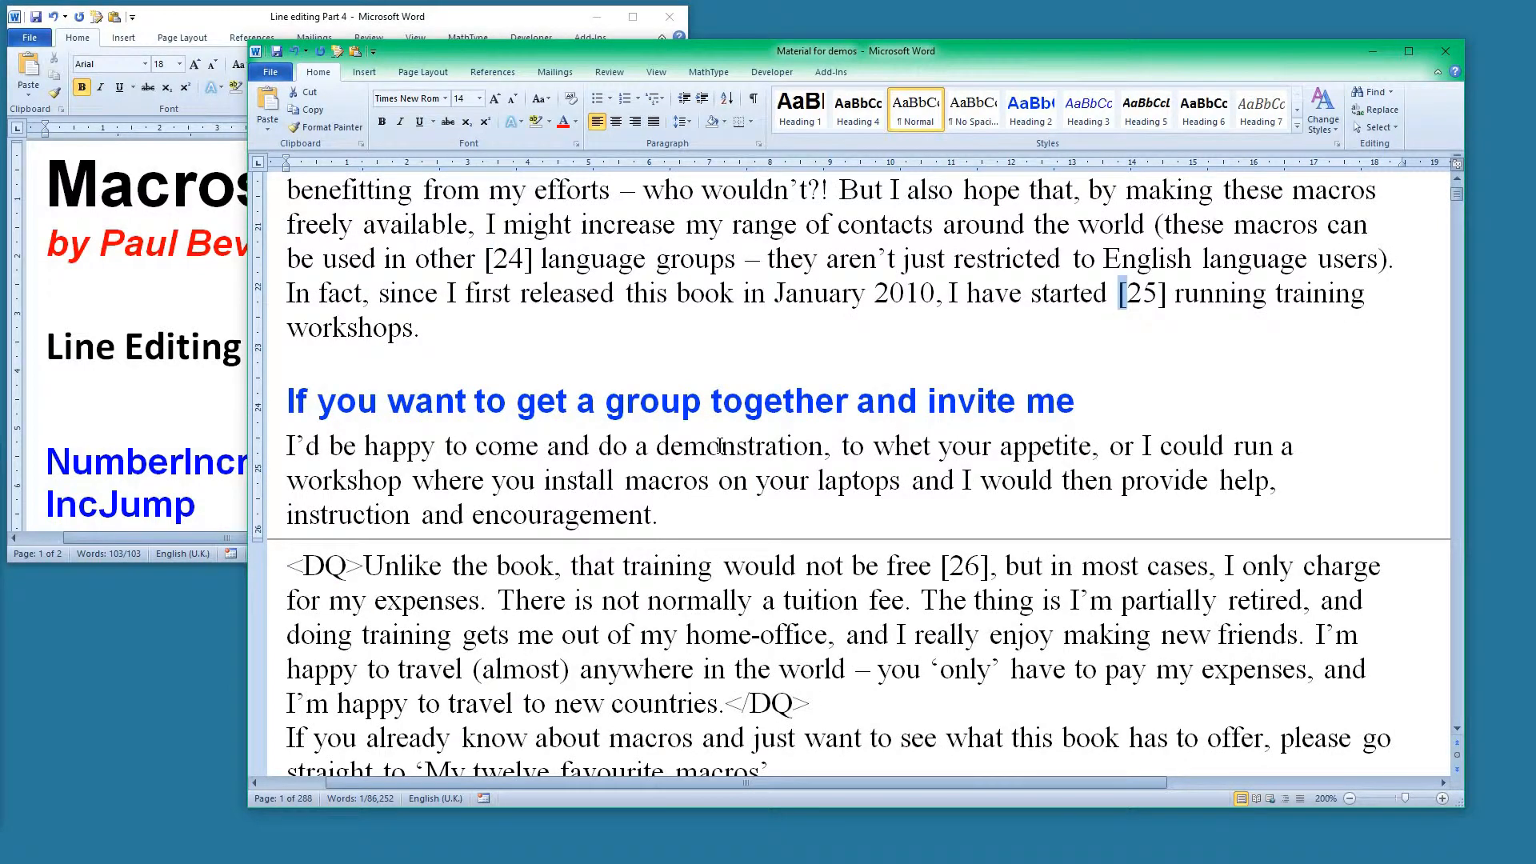
key(ctrl+Page_Down)
key(ctrl+Page_Up)
key(ctrl+Page_Up)
key(ctrl+Page_Up)
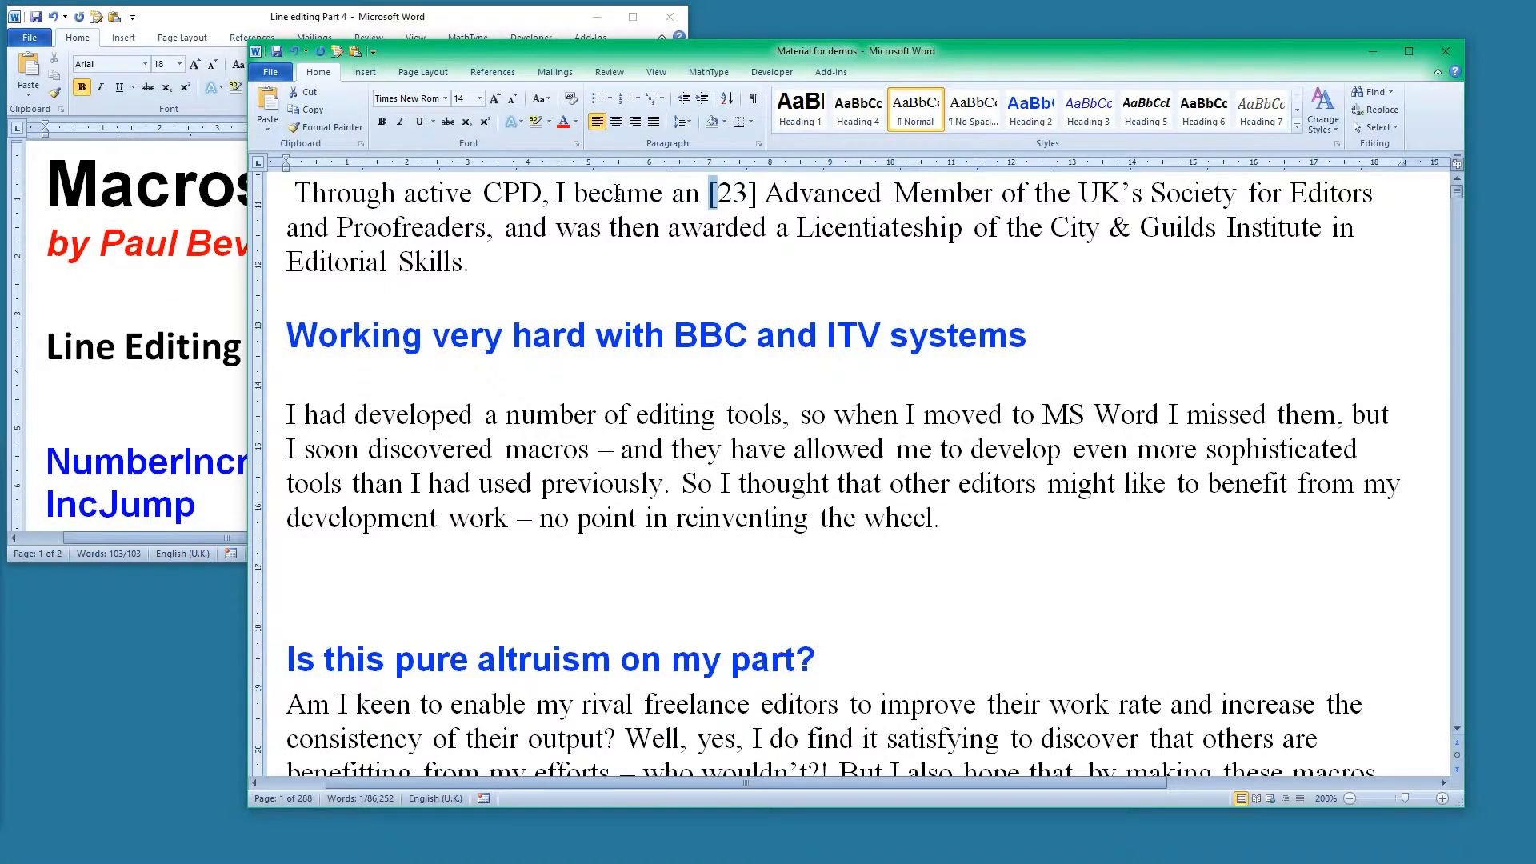
Find citations [23] and [24] by their opening bracket, increase them to [24] and [25], and return to the first one.
click(617, 193)
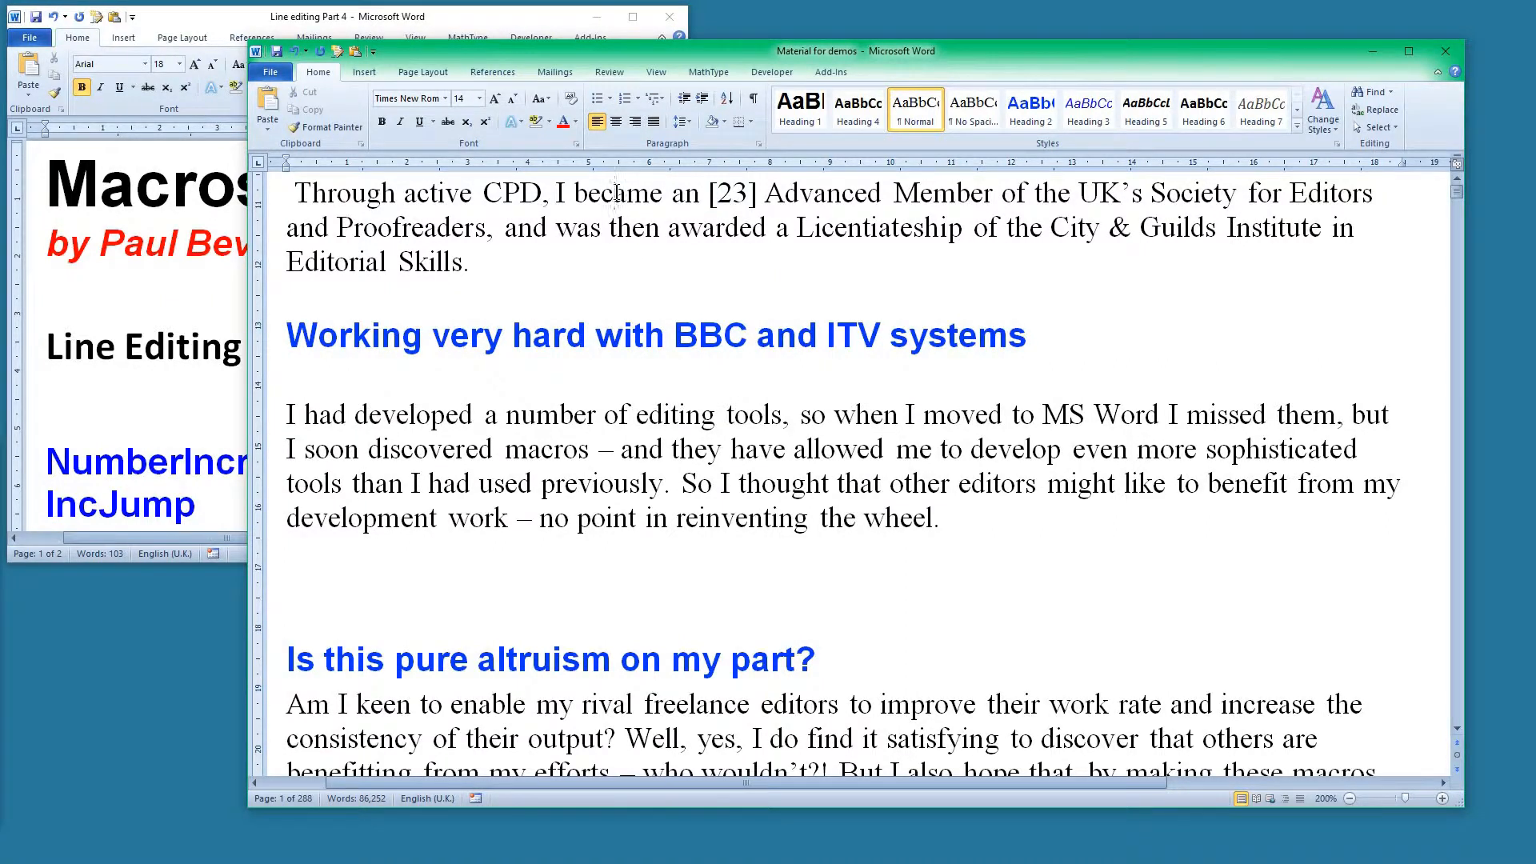
key(ctrl+Page_Down)
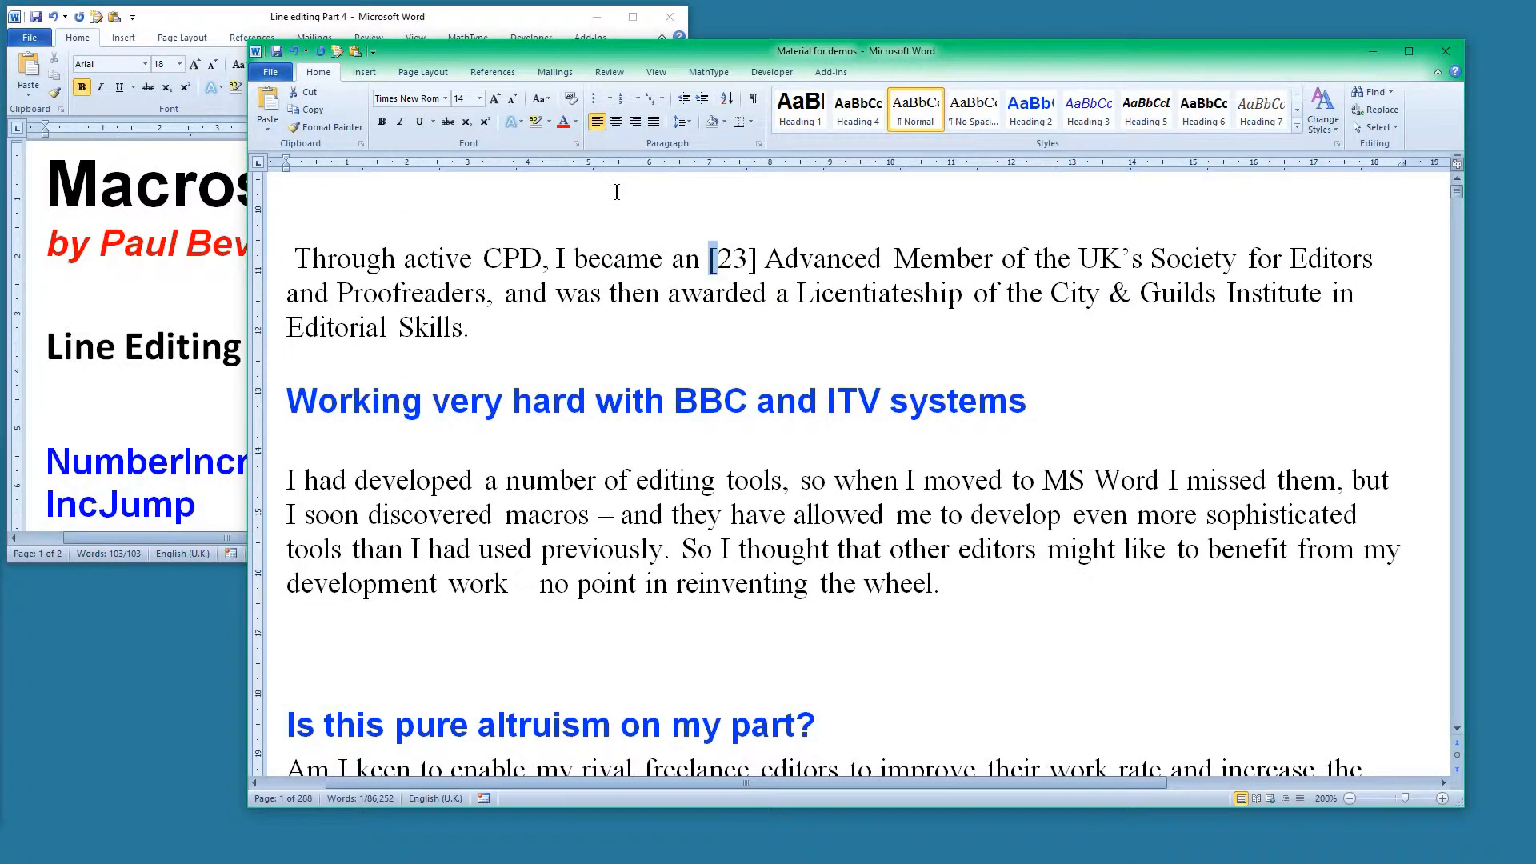
key(ctrl+alt+Up)
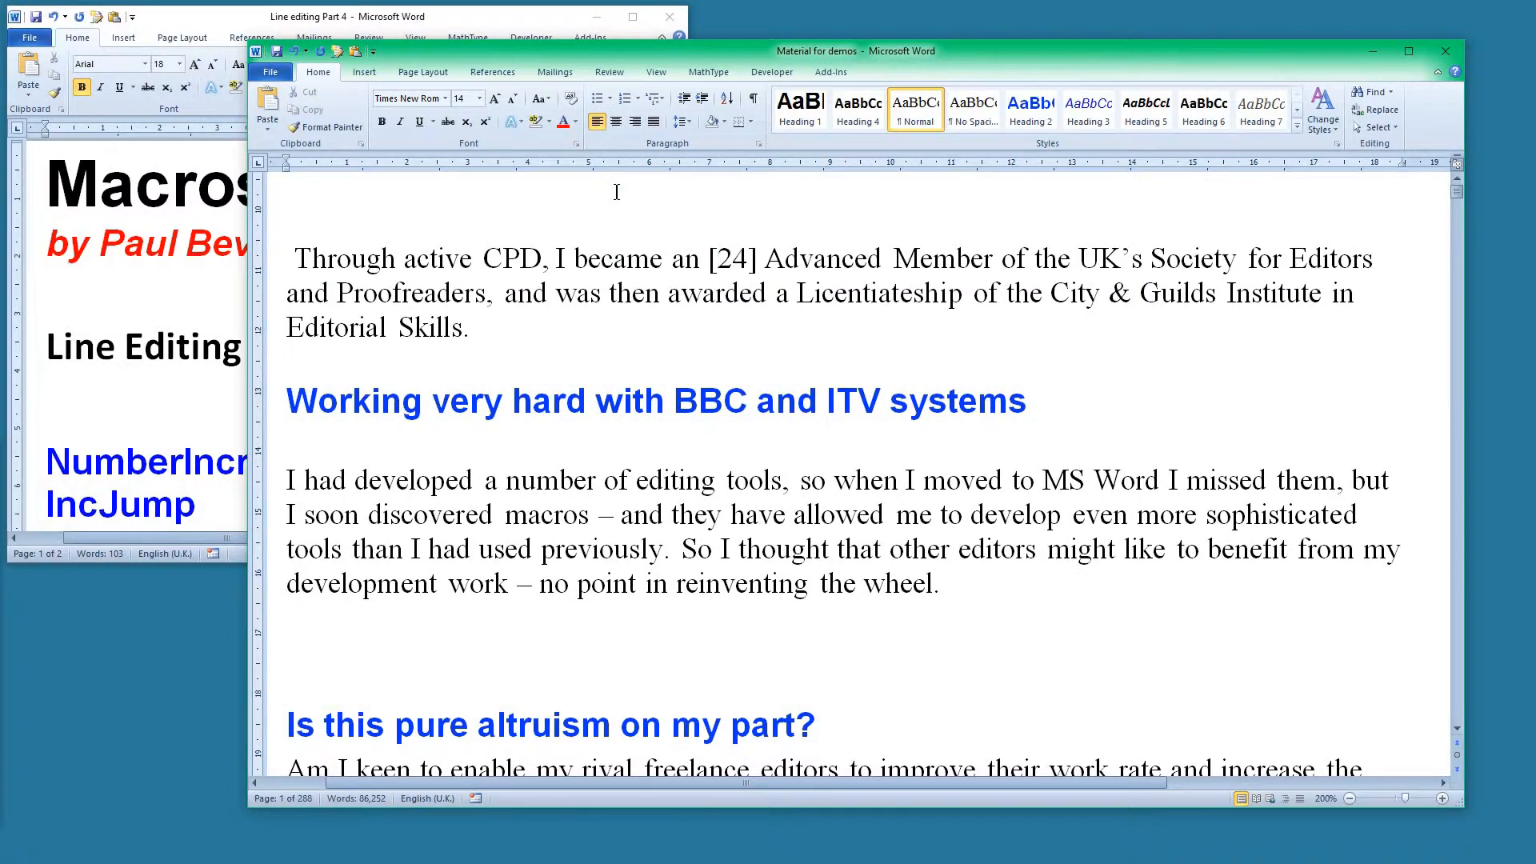
key(ctrl+Page_Down)
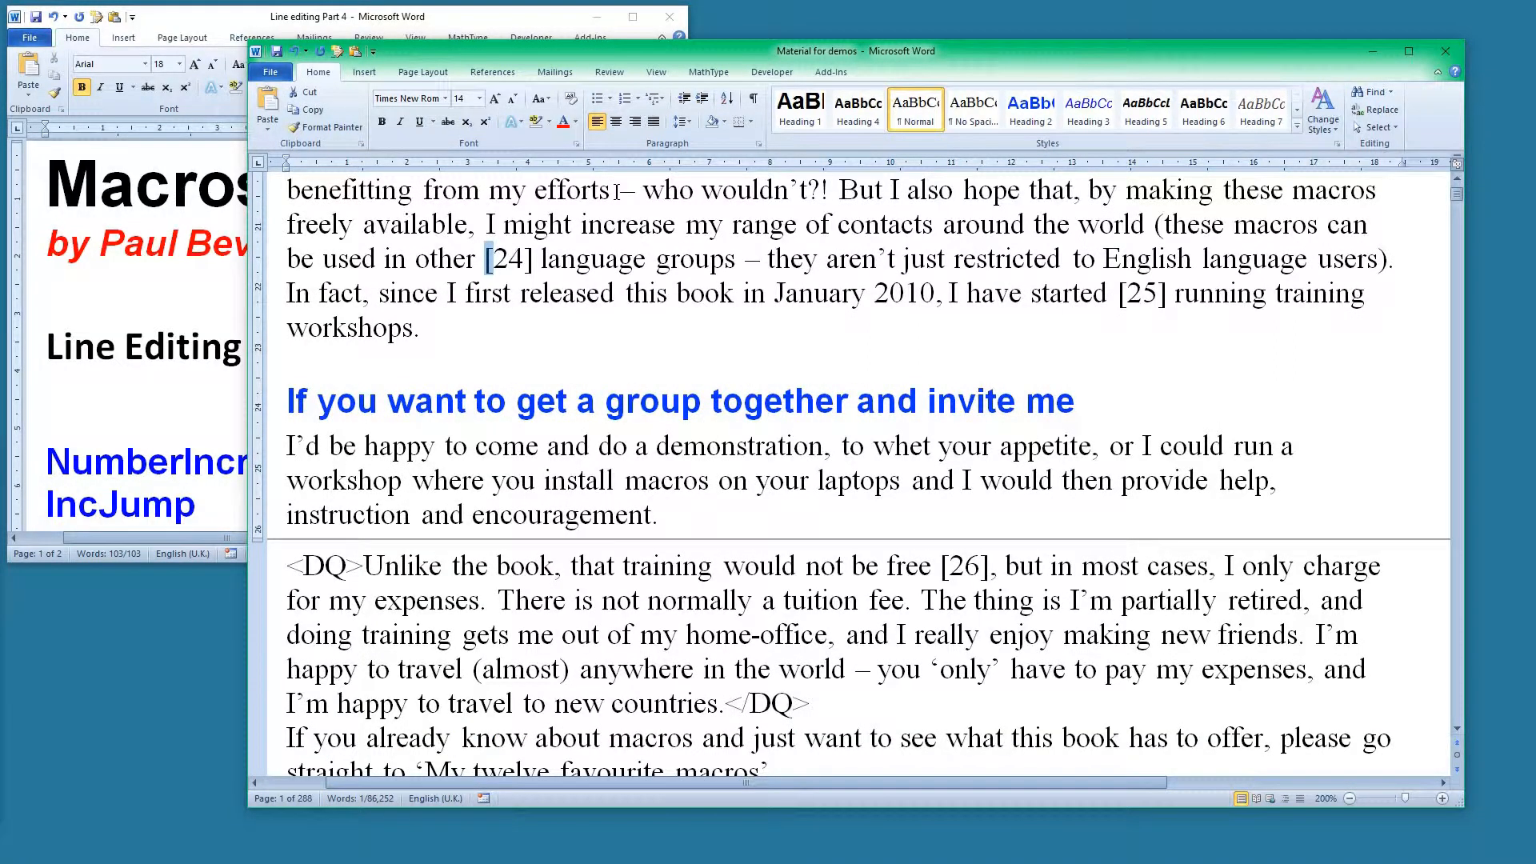
key(ctrl+alt+Up)
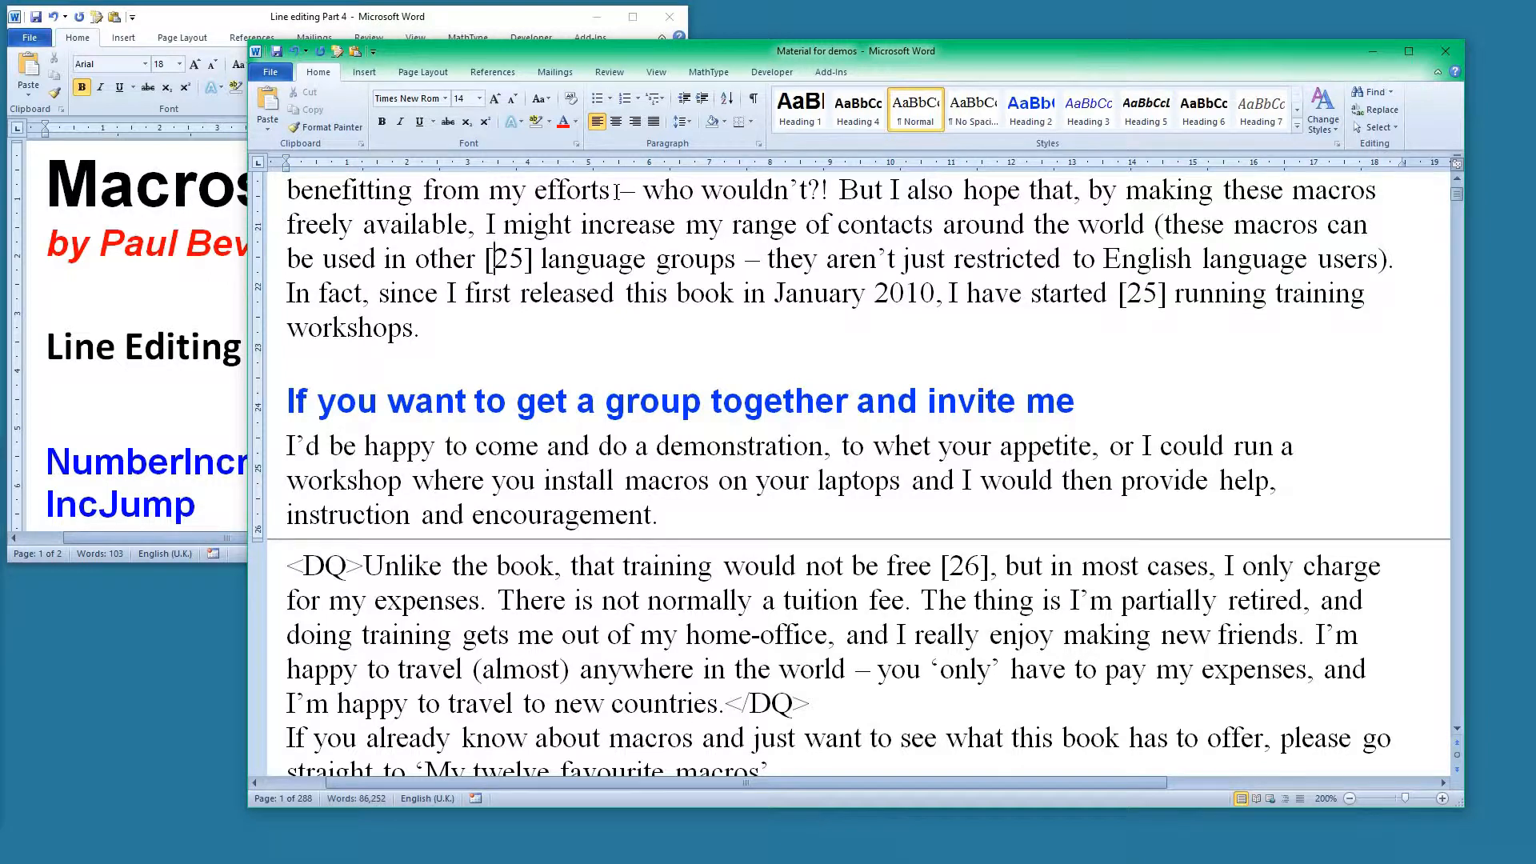
key(ctrl+Page_Up)
key(ctrl+Page_Up)
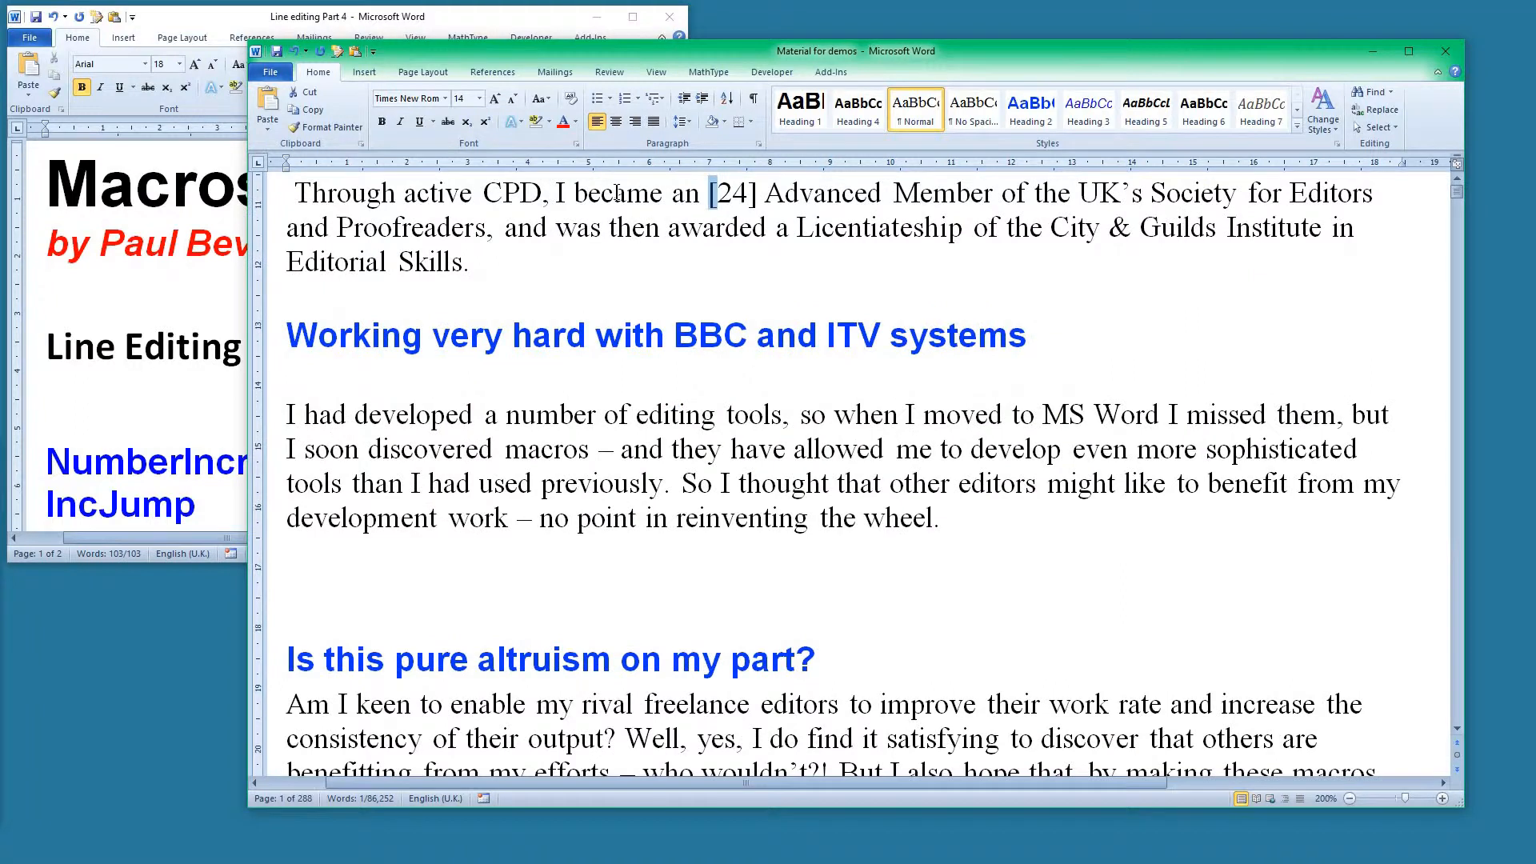
Examine the IncJump macro's code in the Visual Basic editor, then return to Word.
click(123, 507)
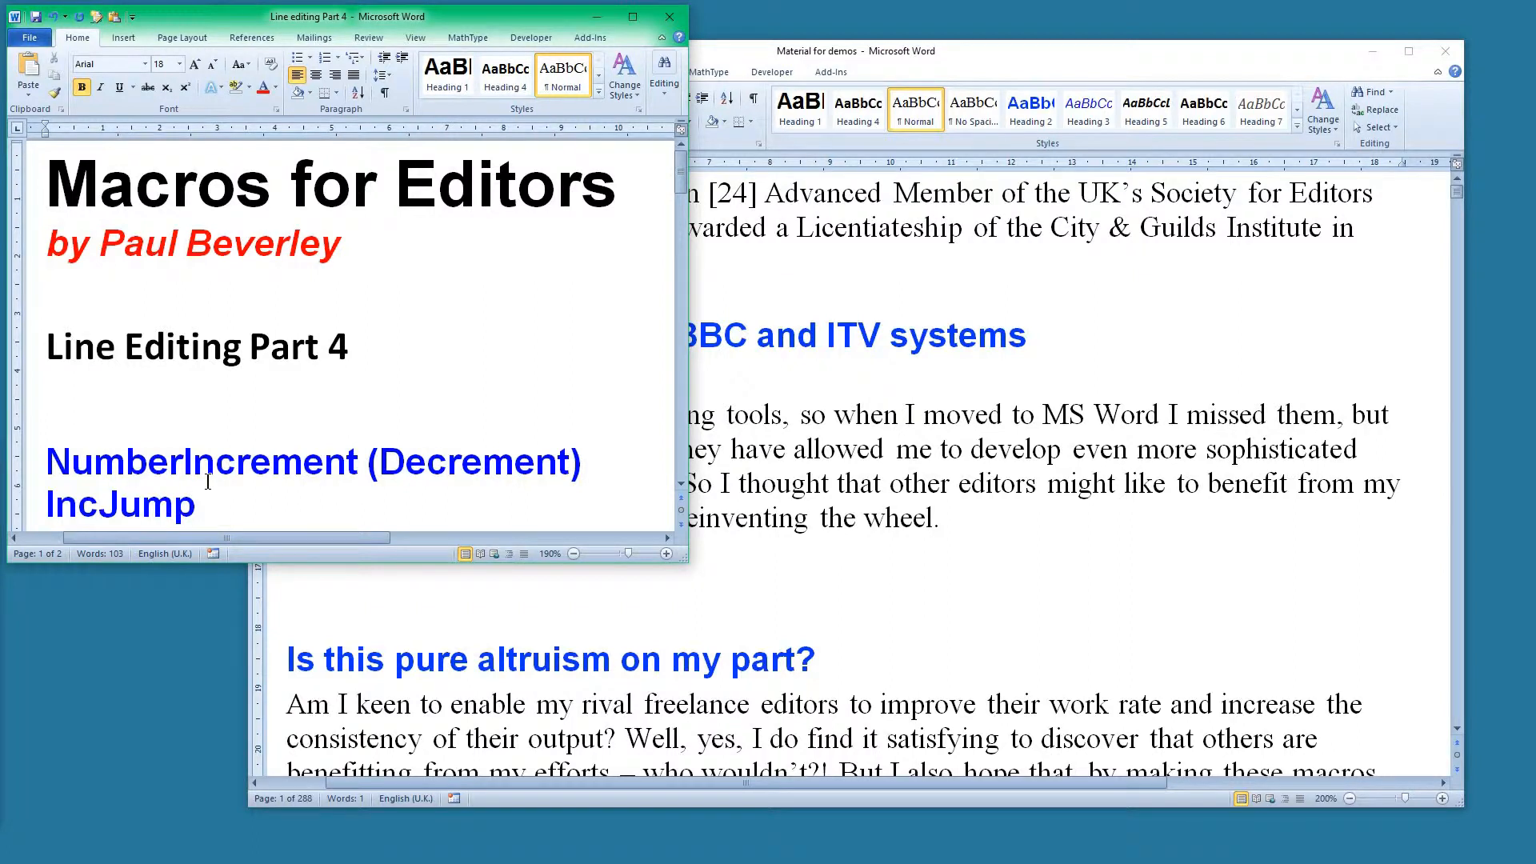
key(alt+F11)
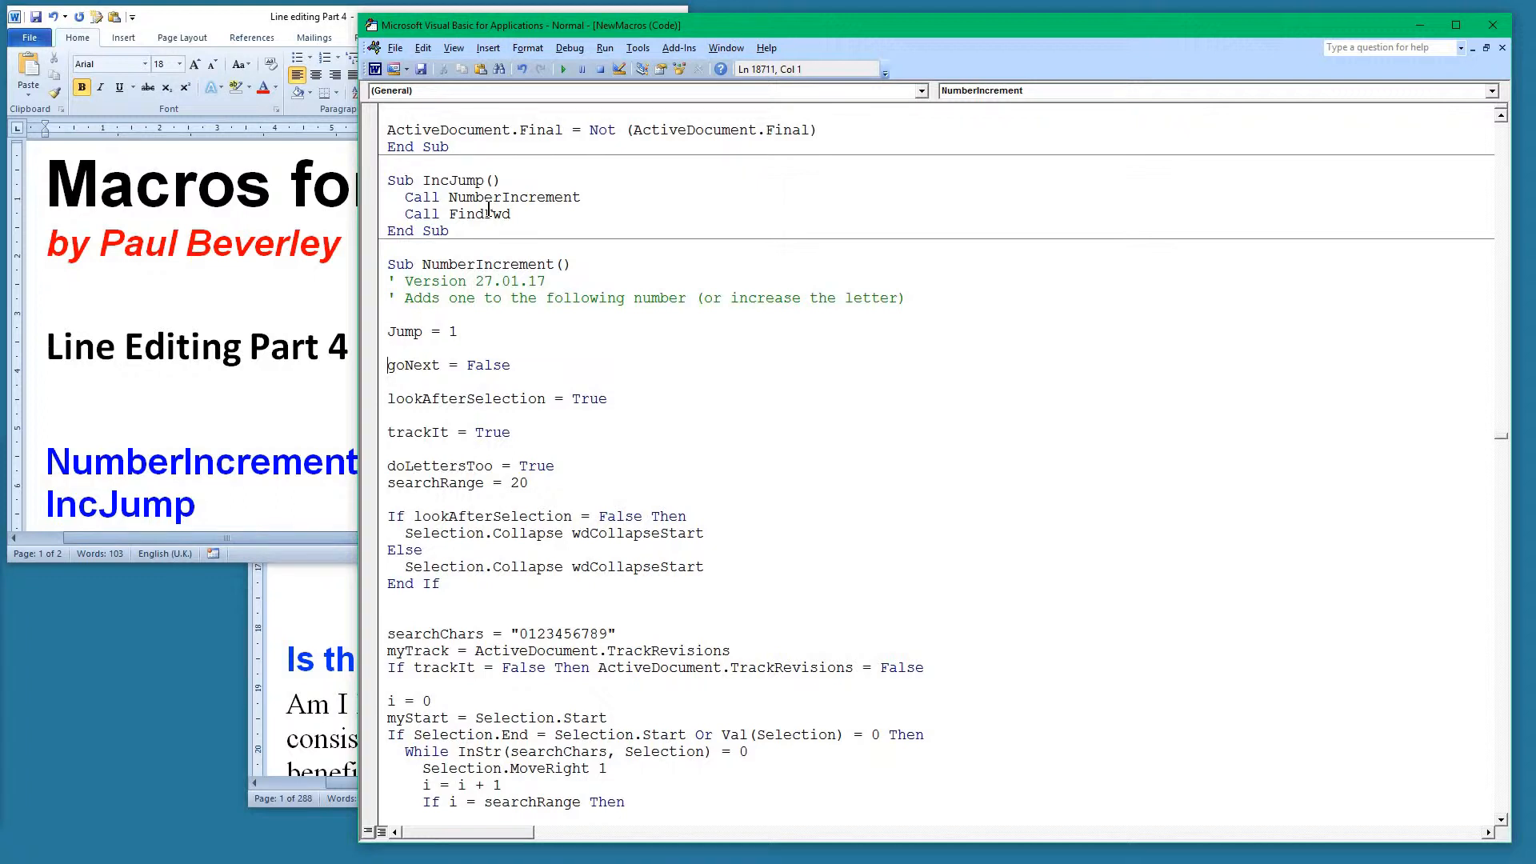
click(1416, 28)
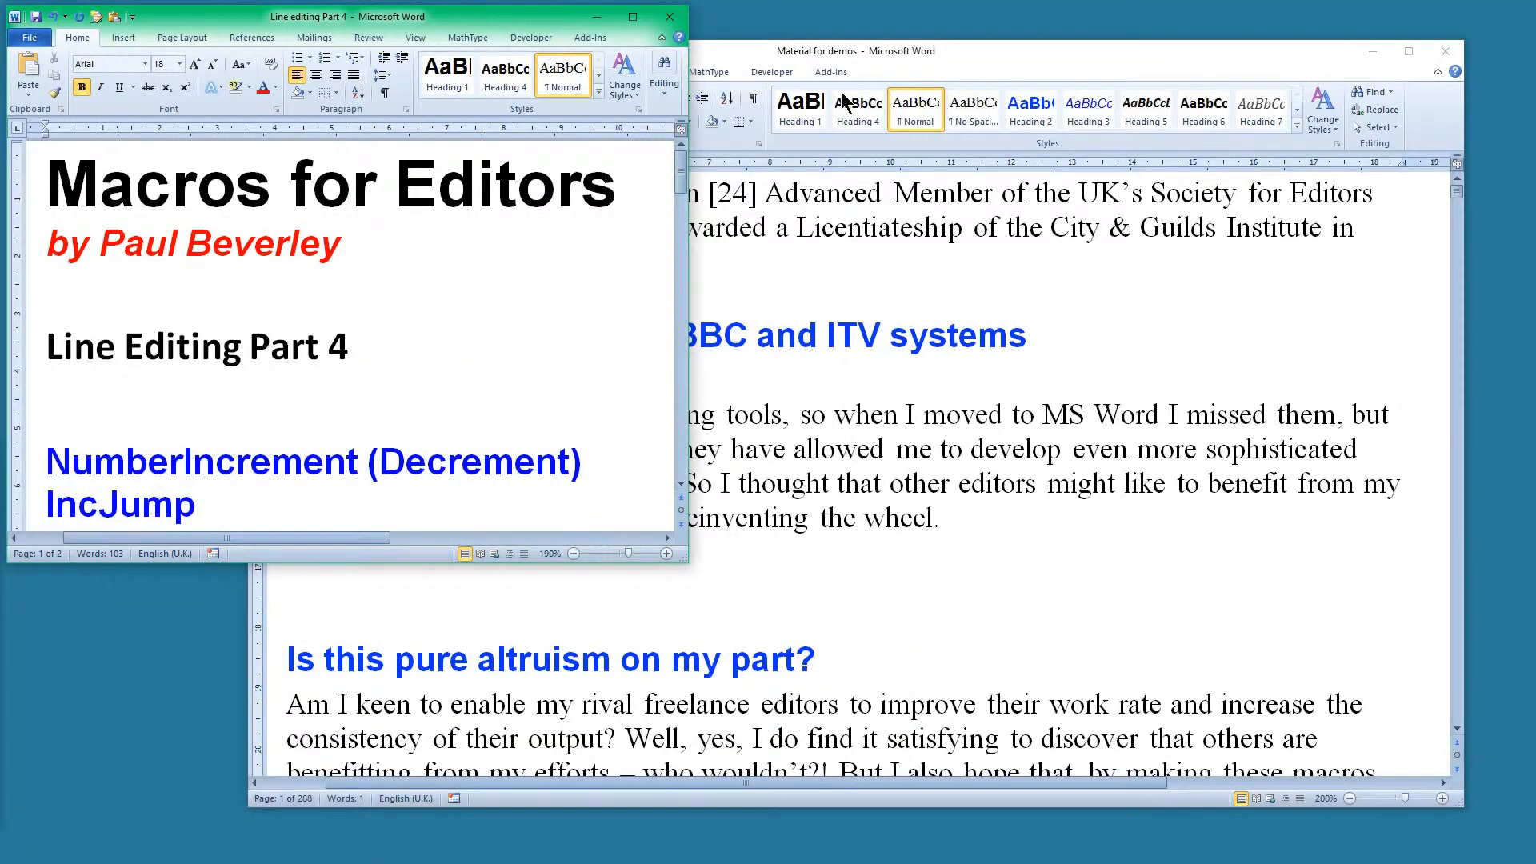
In Material for demos, run IncJump from before the first bracketed citation to change the first three to [25], [26] and [26].
click(863, 58)
scroll(656, 424, up, 3)
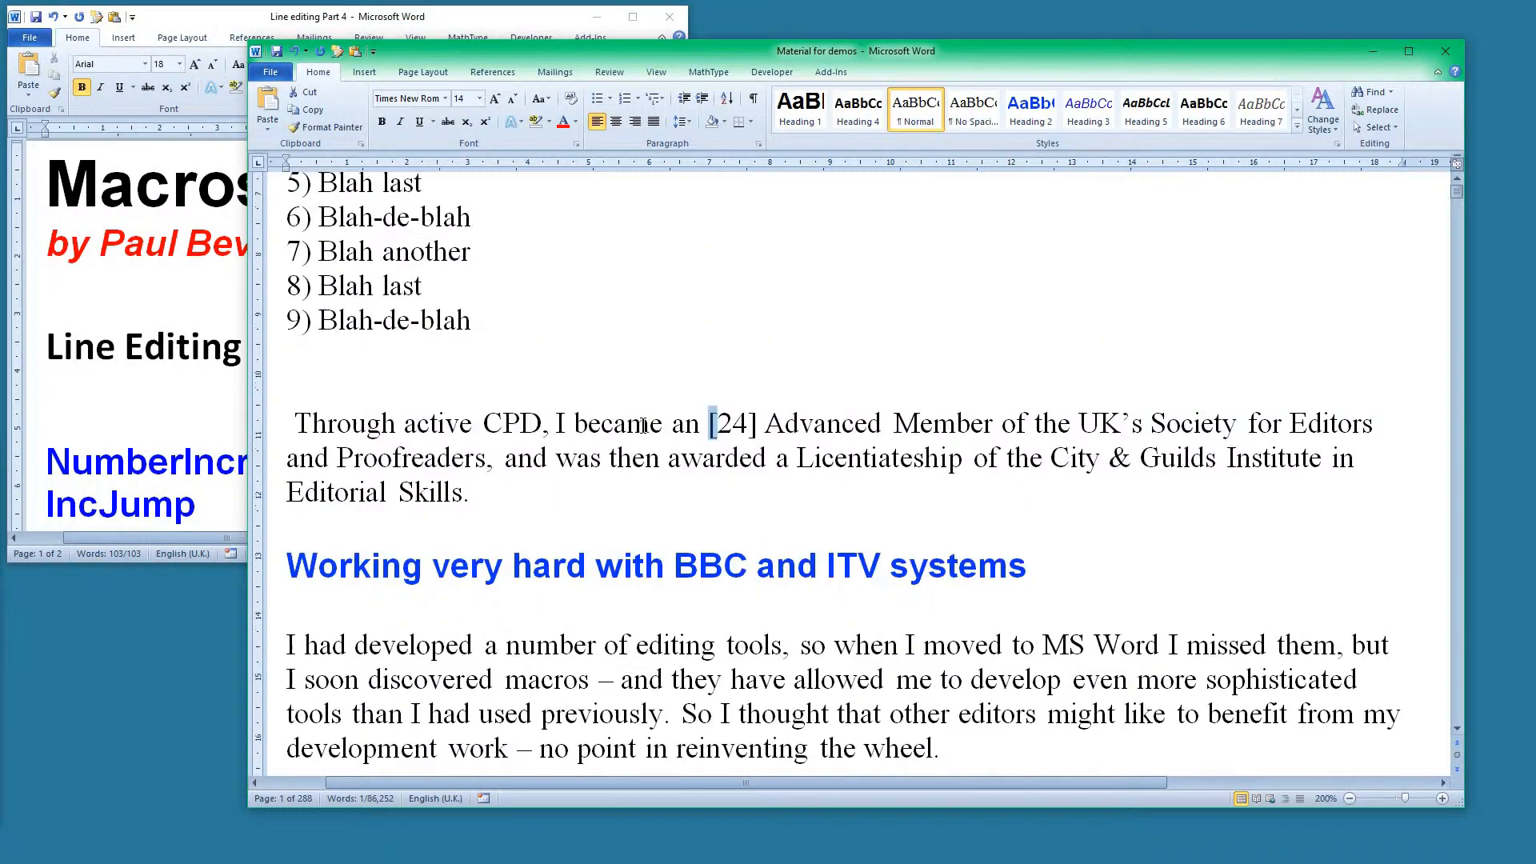
click(664, 424)
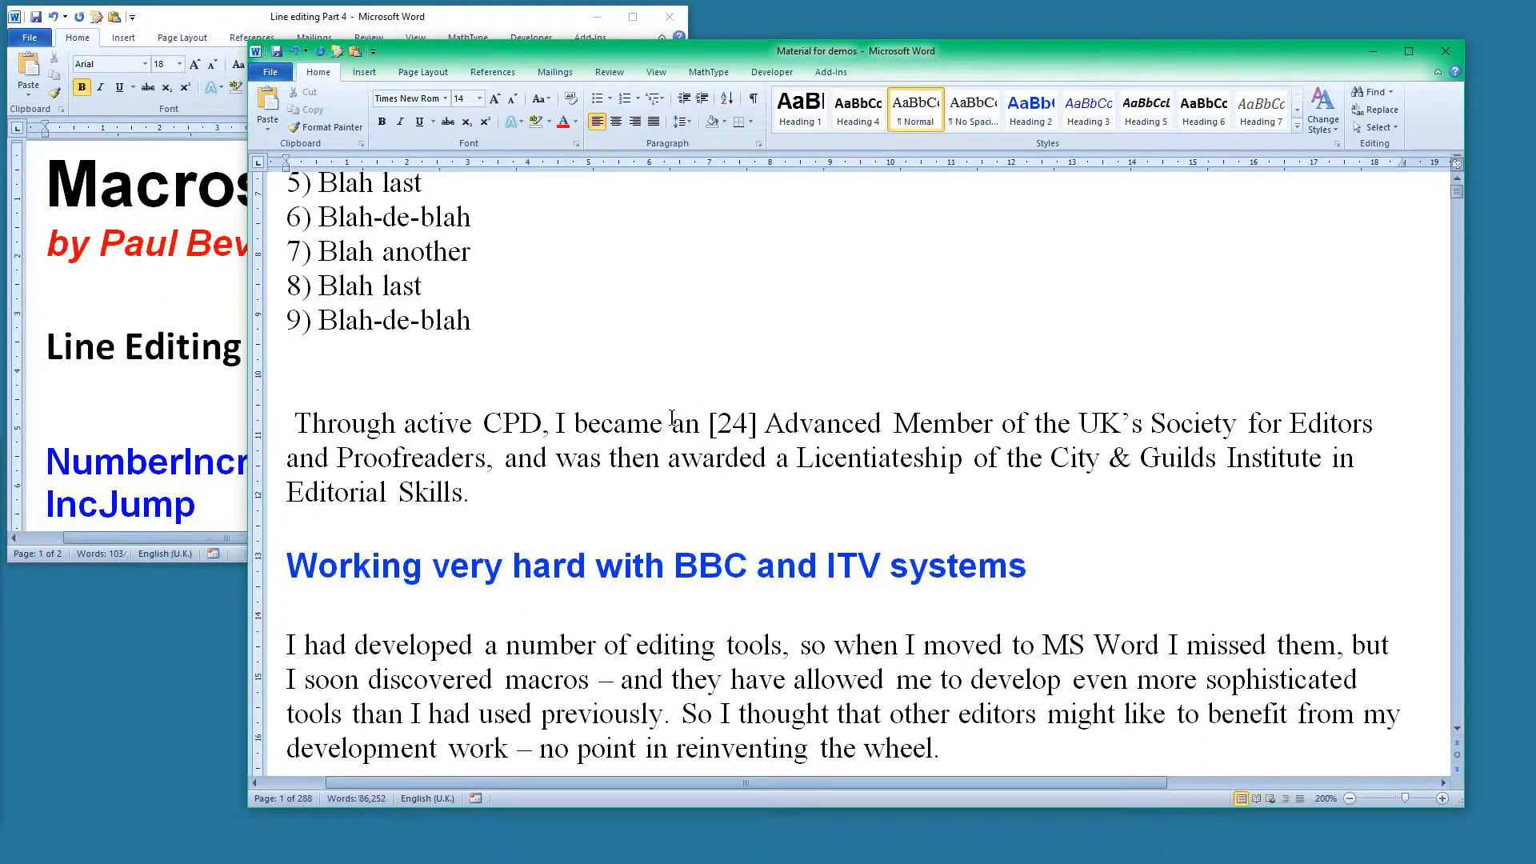
key(ctrl+Page_Down)
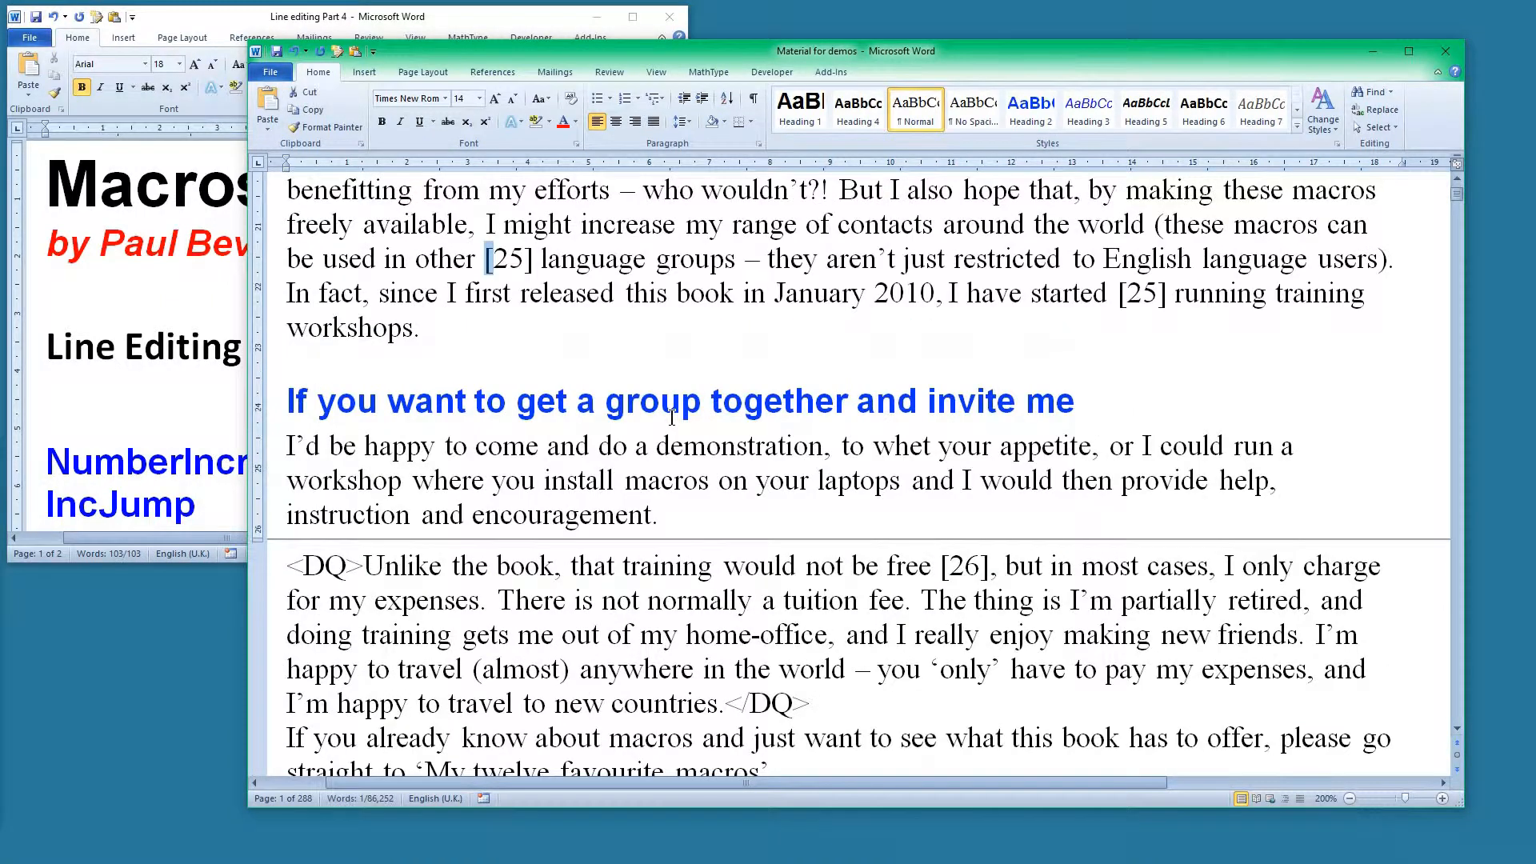
key(alt+equal)
key(alt+equal)
scroll(672, 416, up, 4)
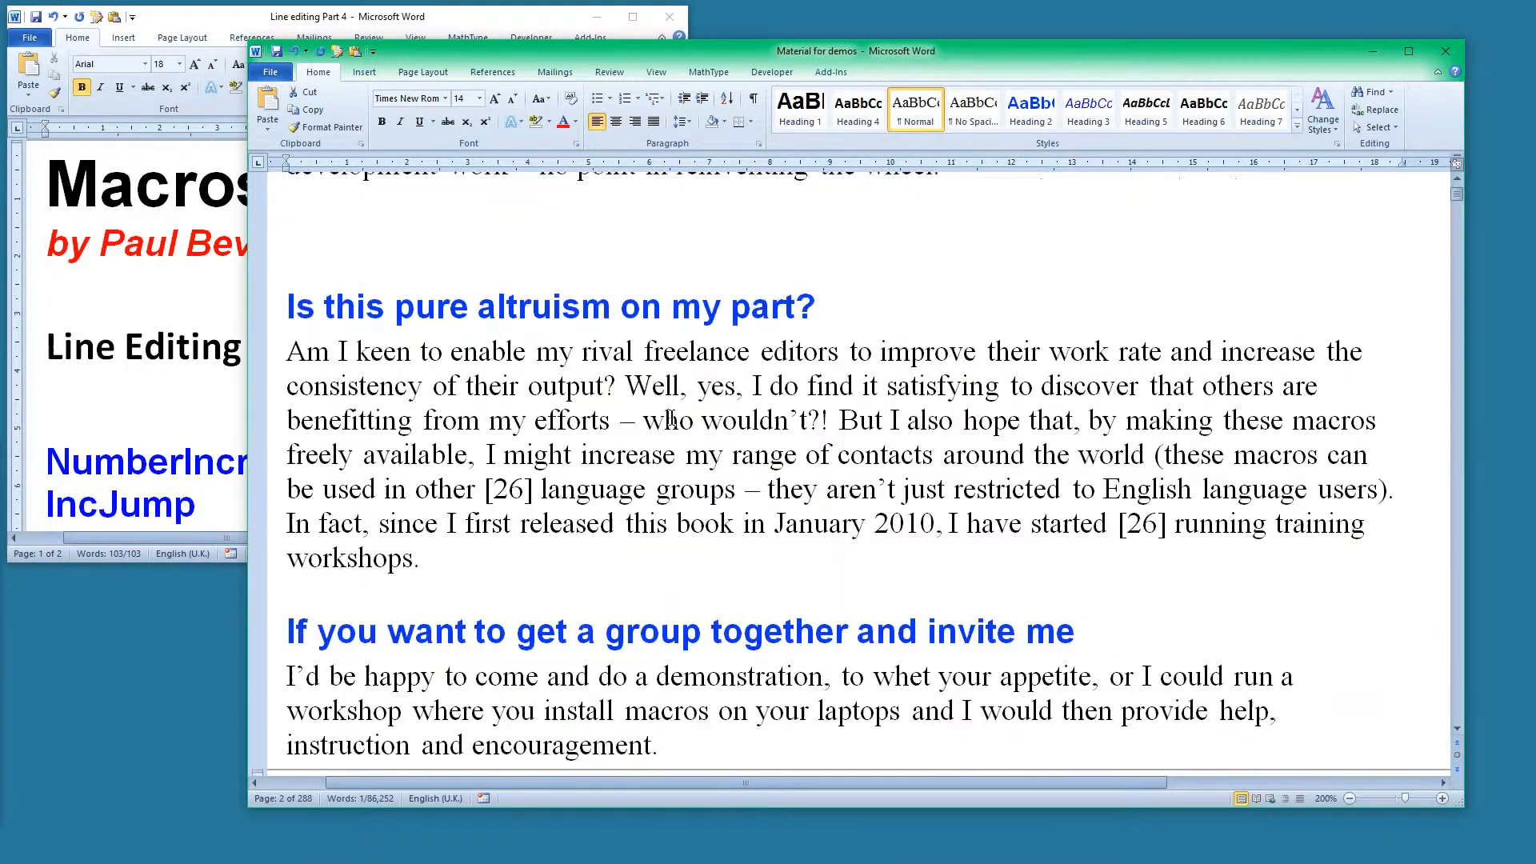
scroll(769, 593, up, 1)
scroll(769, 594, down, 1)
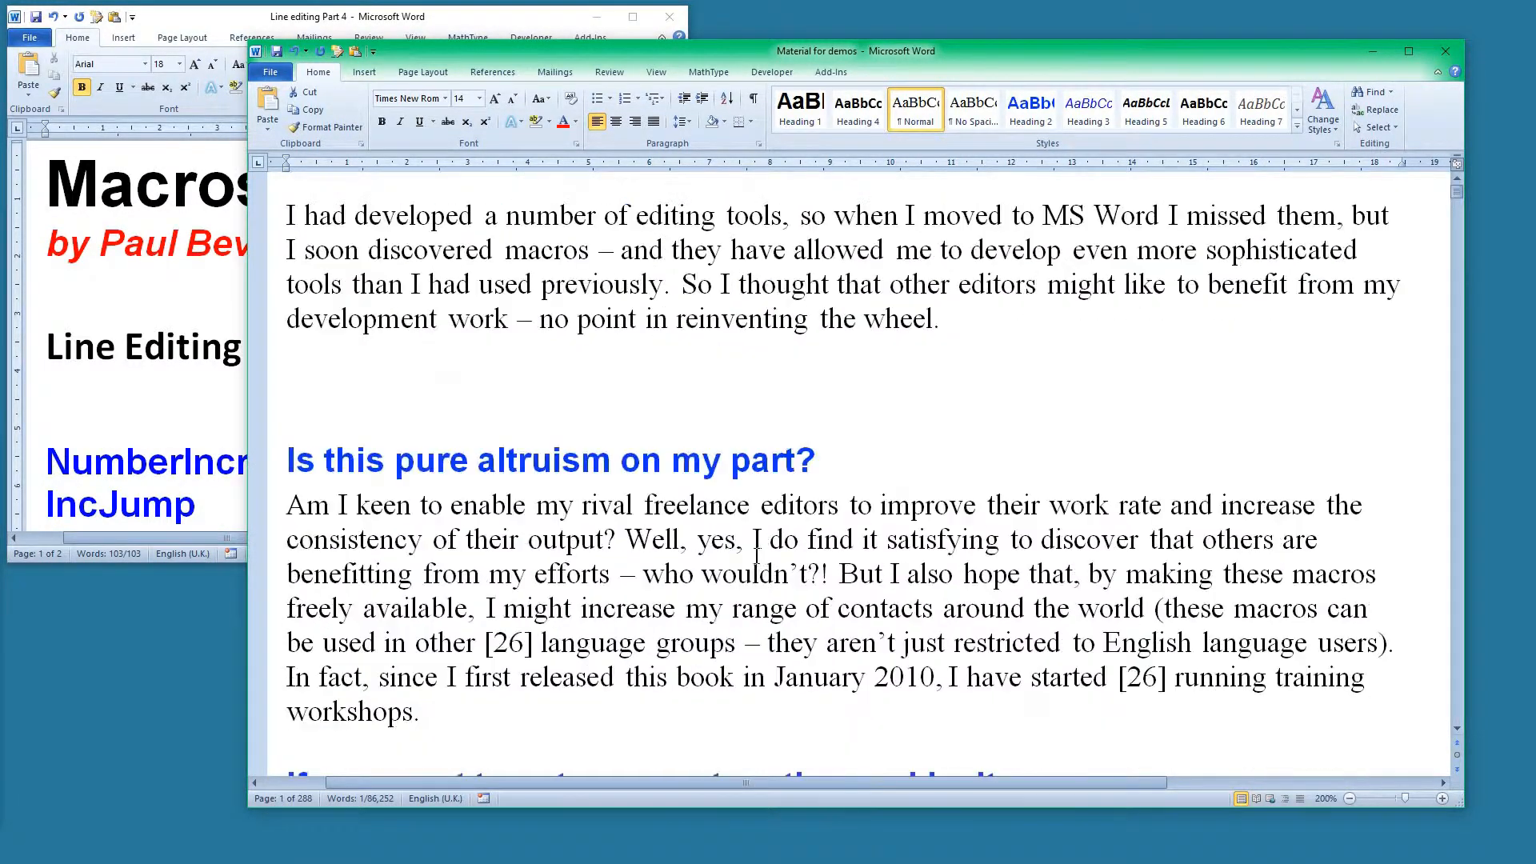
scroll(714, 541, up, 5)
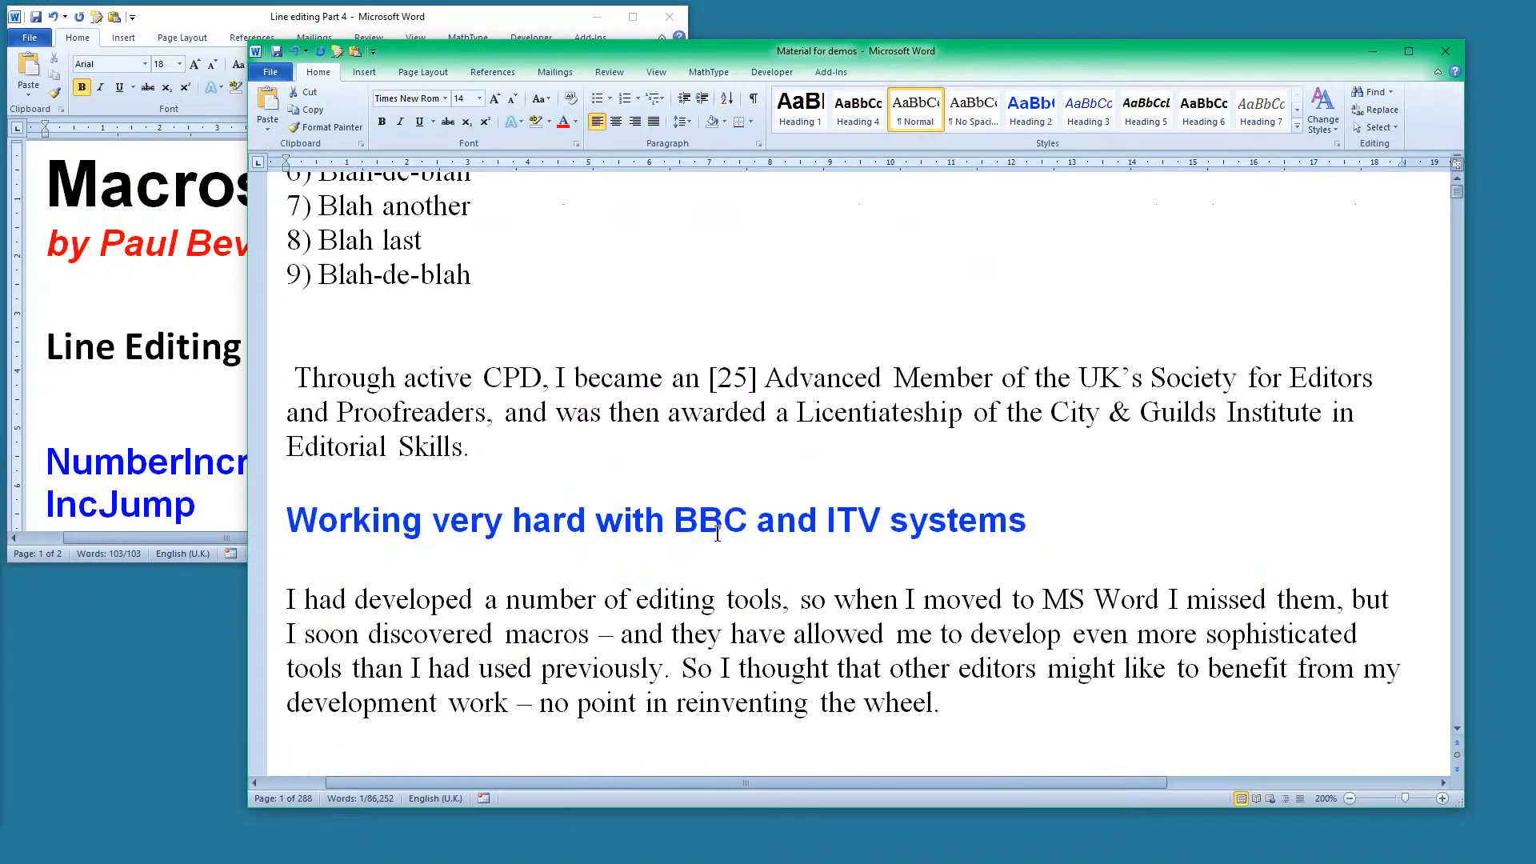
Place the cursor before citation [25] and set the Jump value in the NumberIncrement macro code to 3.
click(645, 382)
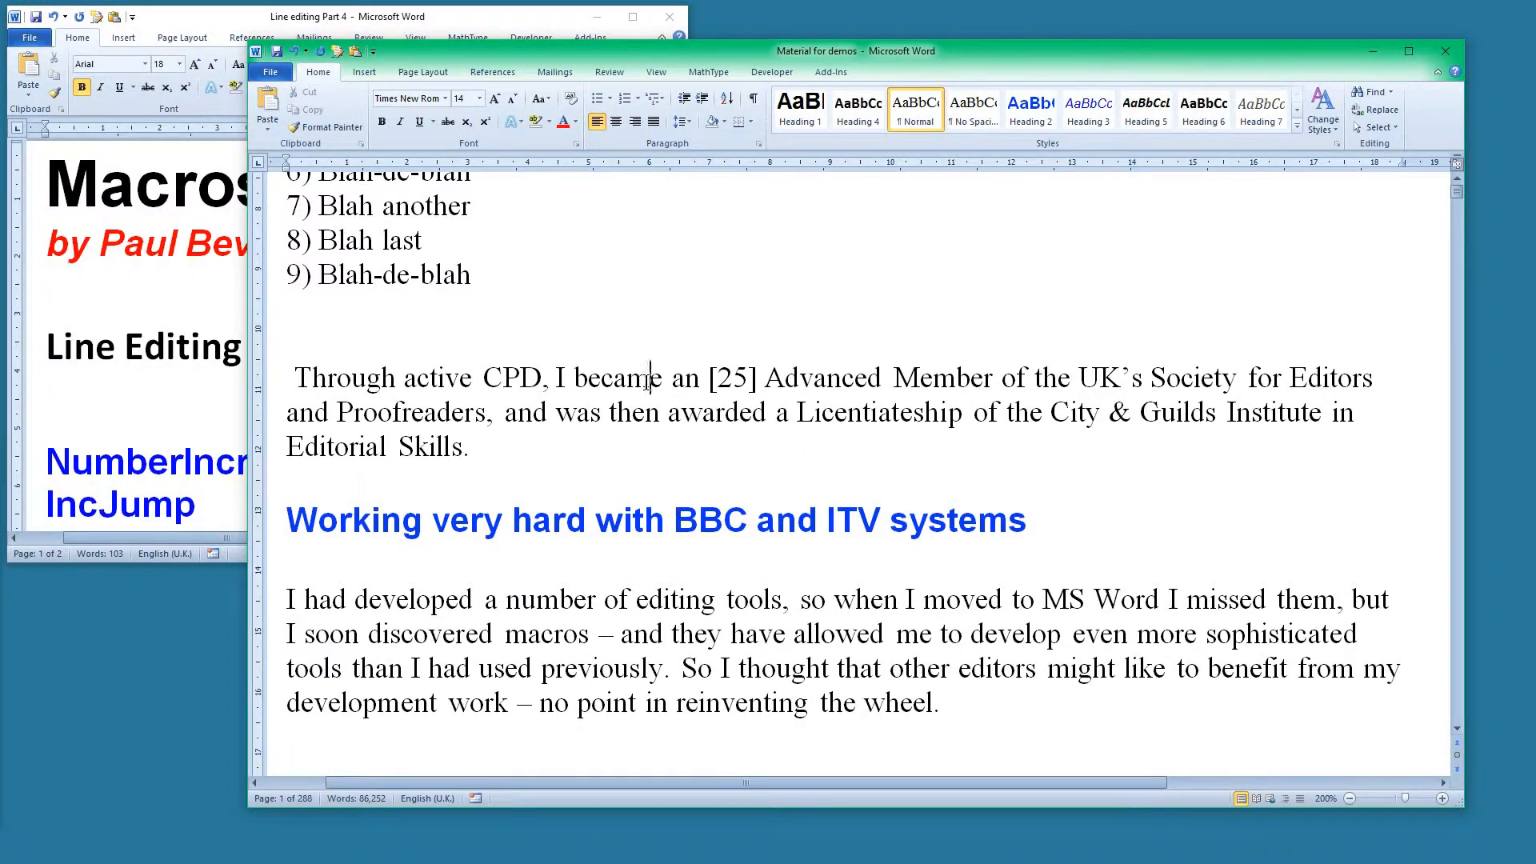
key(alt+F11)
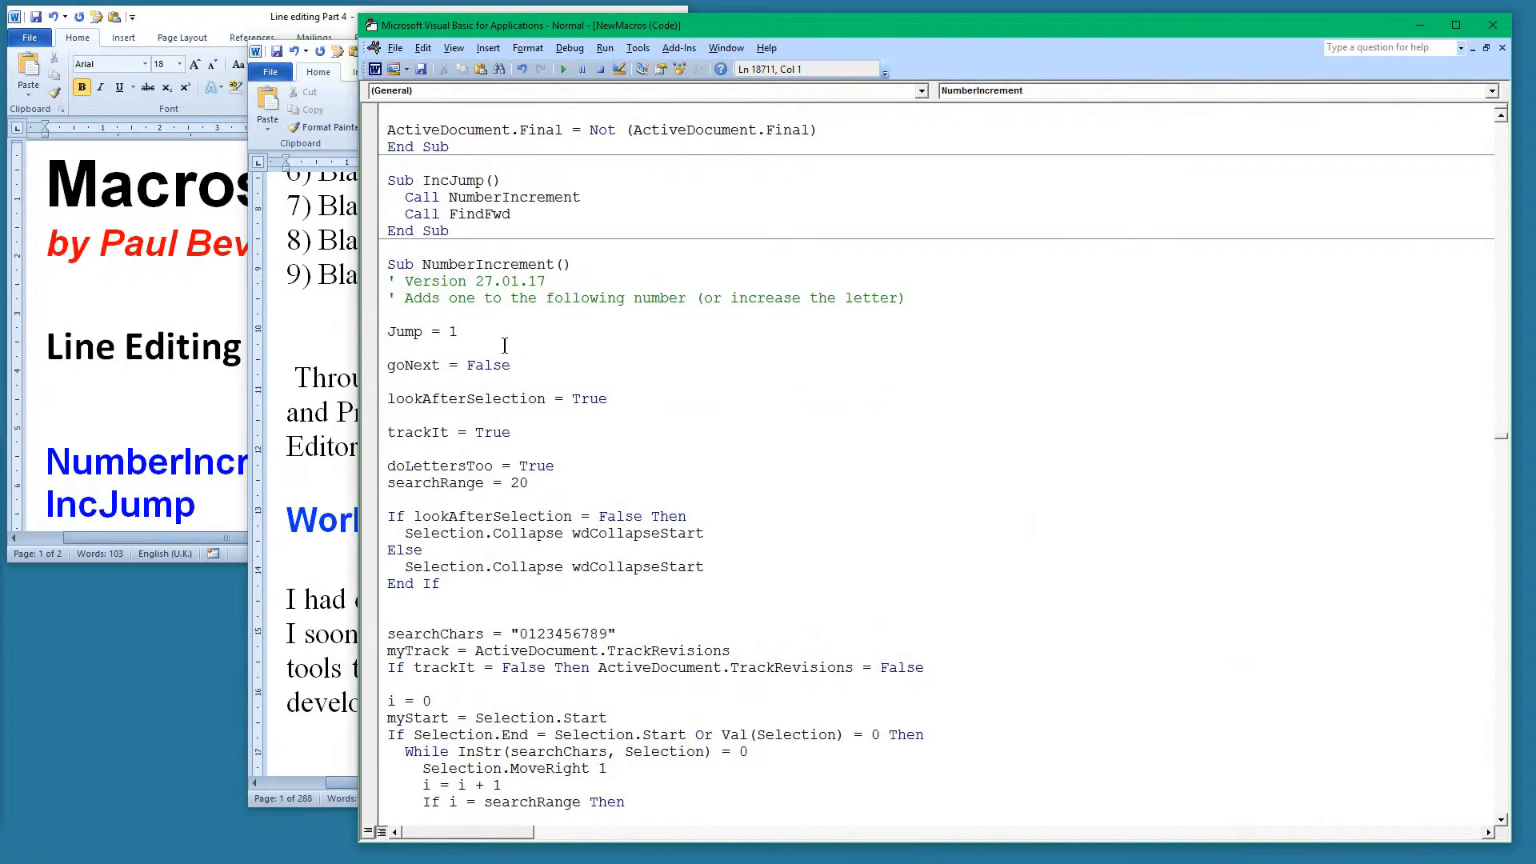
double_click(453, 332)
text(3)
click(1417, 21)
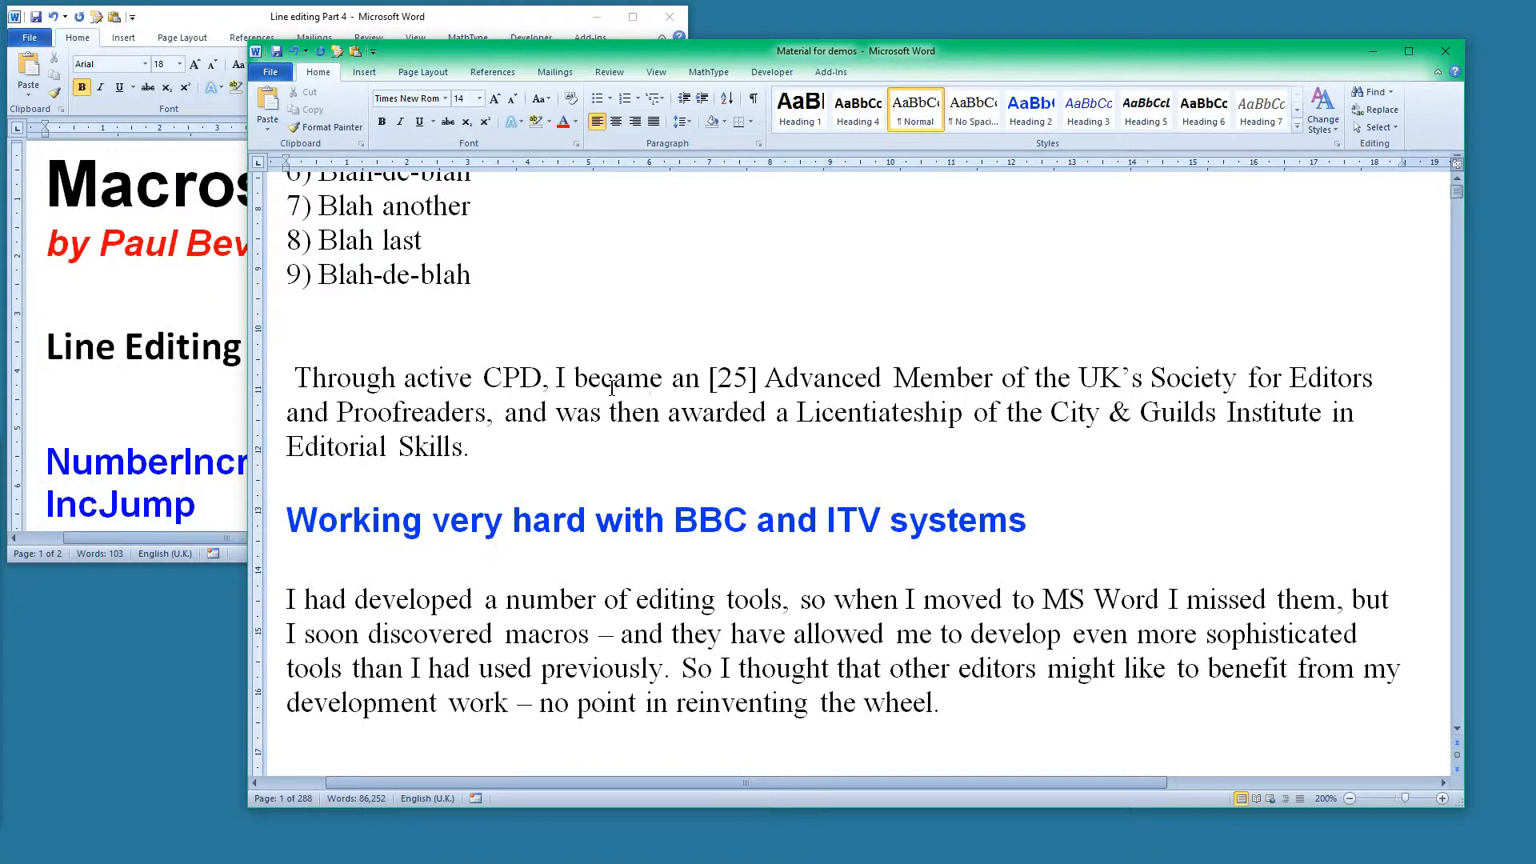
Run IncJump on the first three bracketed citations to change them to [28], [29] and [29].
key(ctrl+alt+j)
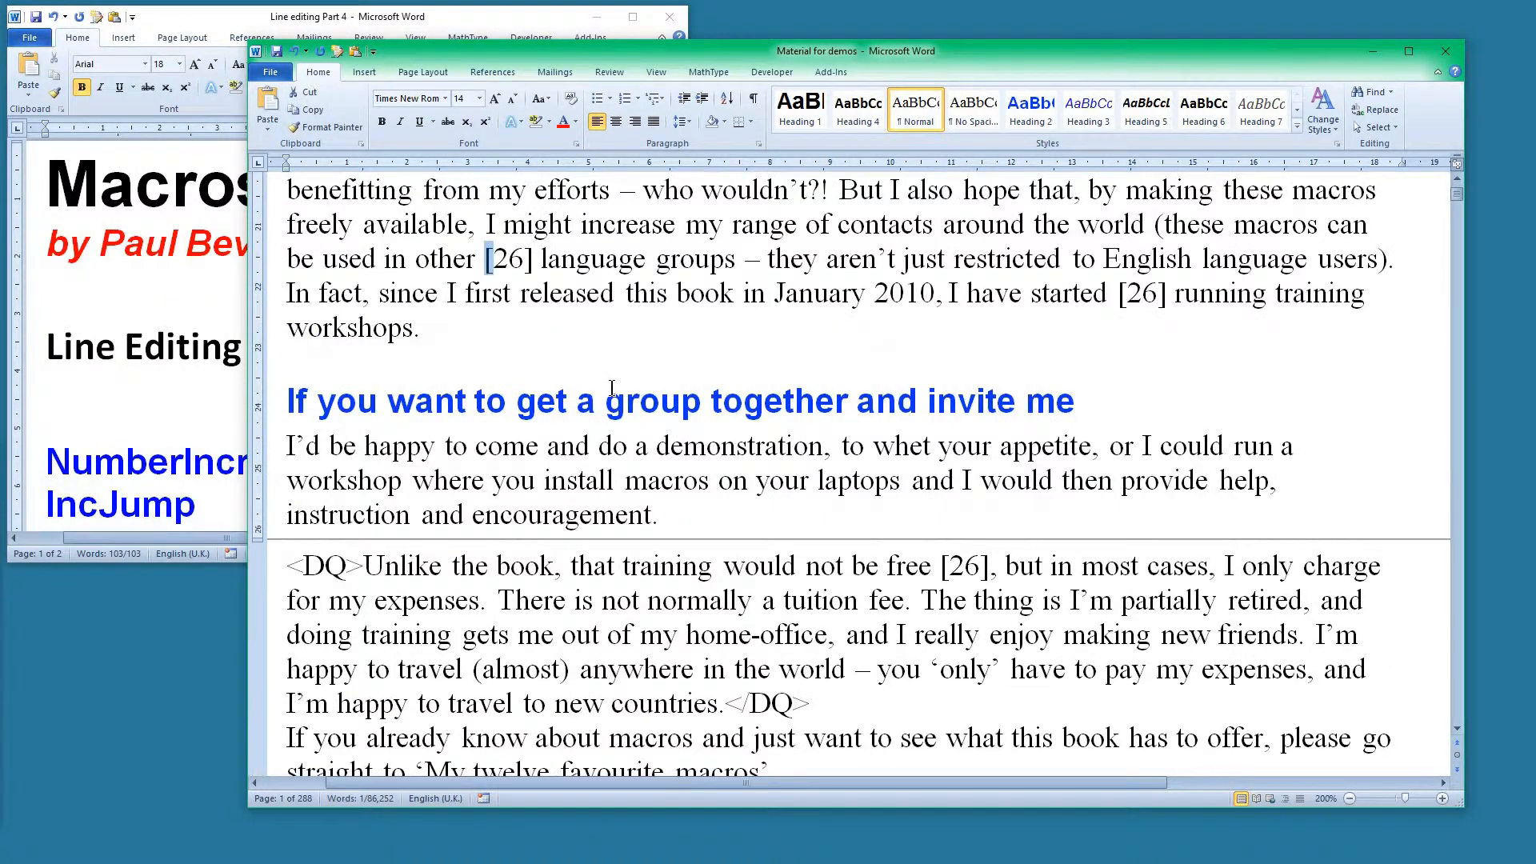
key(ctrl+alt+j)
key(ctrl+alt+j)
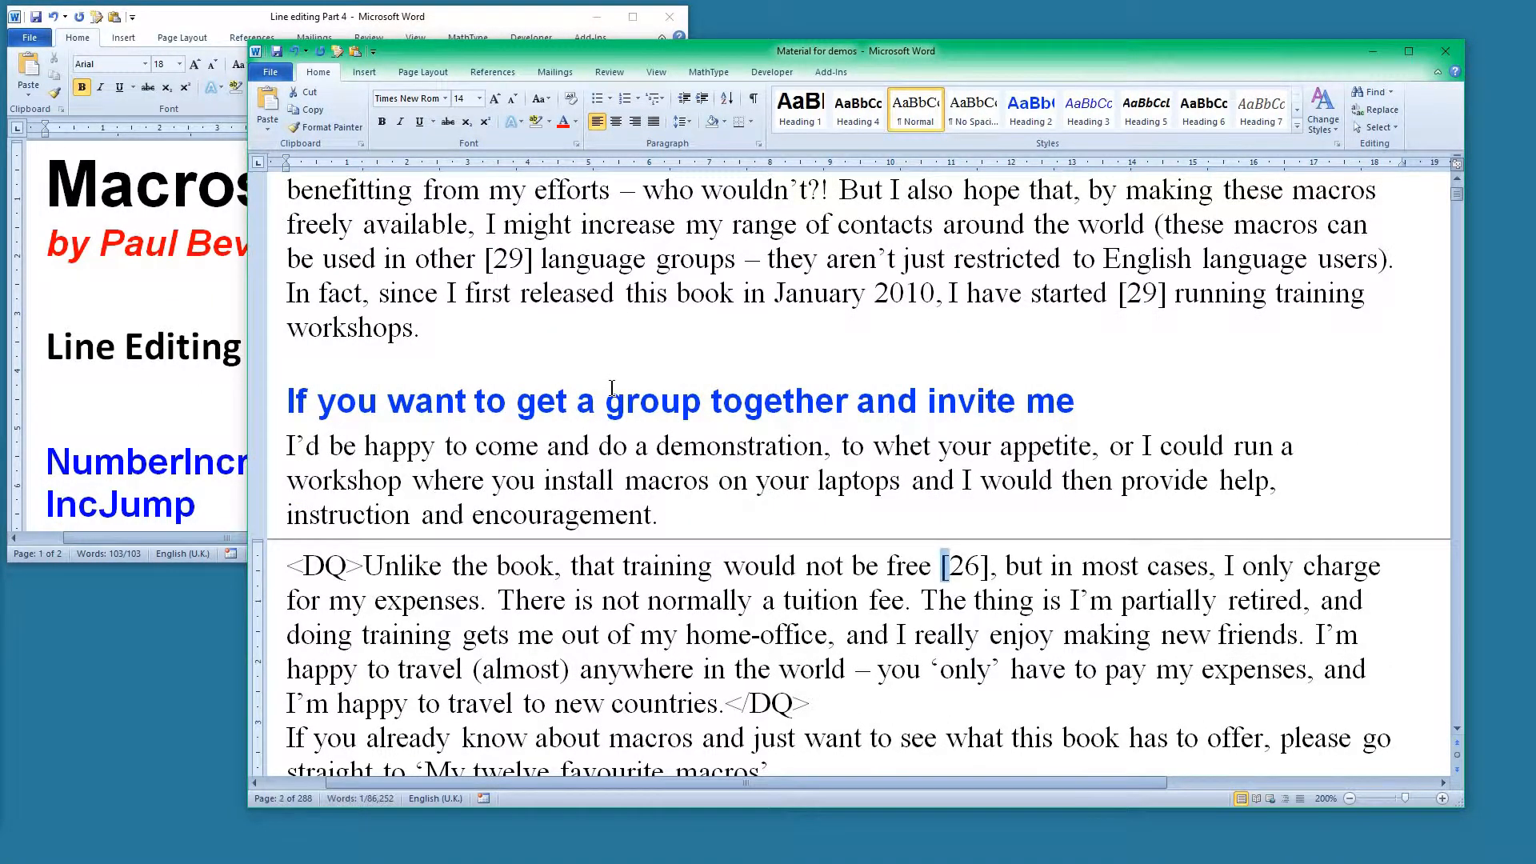
scroll(960, 376, up, 6)
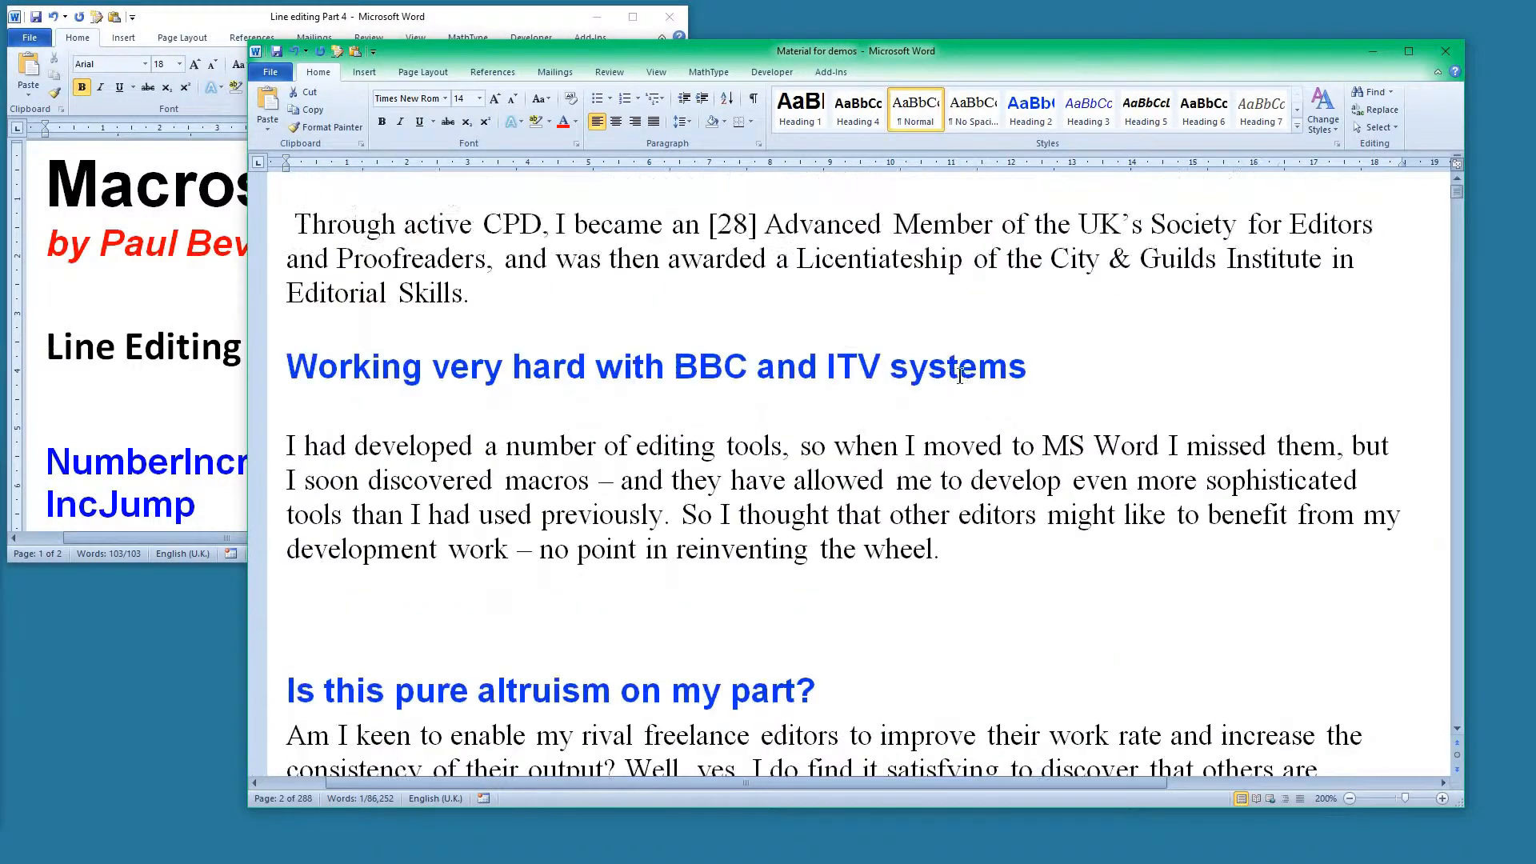
Delete items 4 and 5 from the numbered "Blah" list.
scroll(960, 376, up, 5)
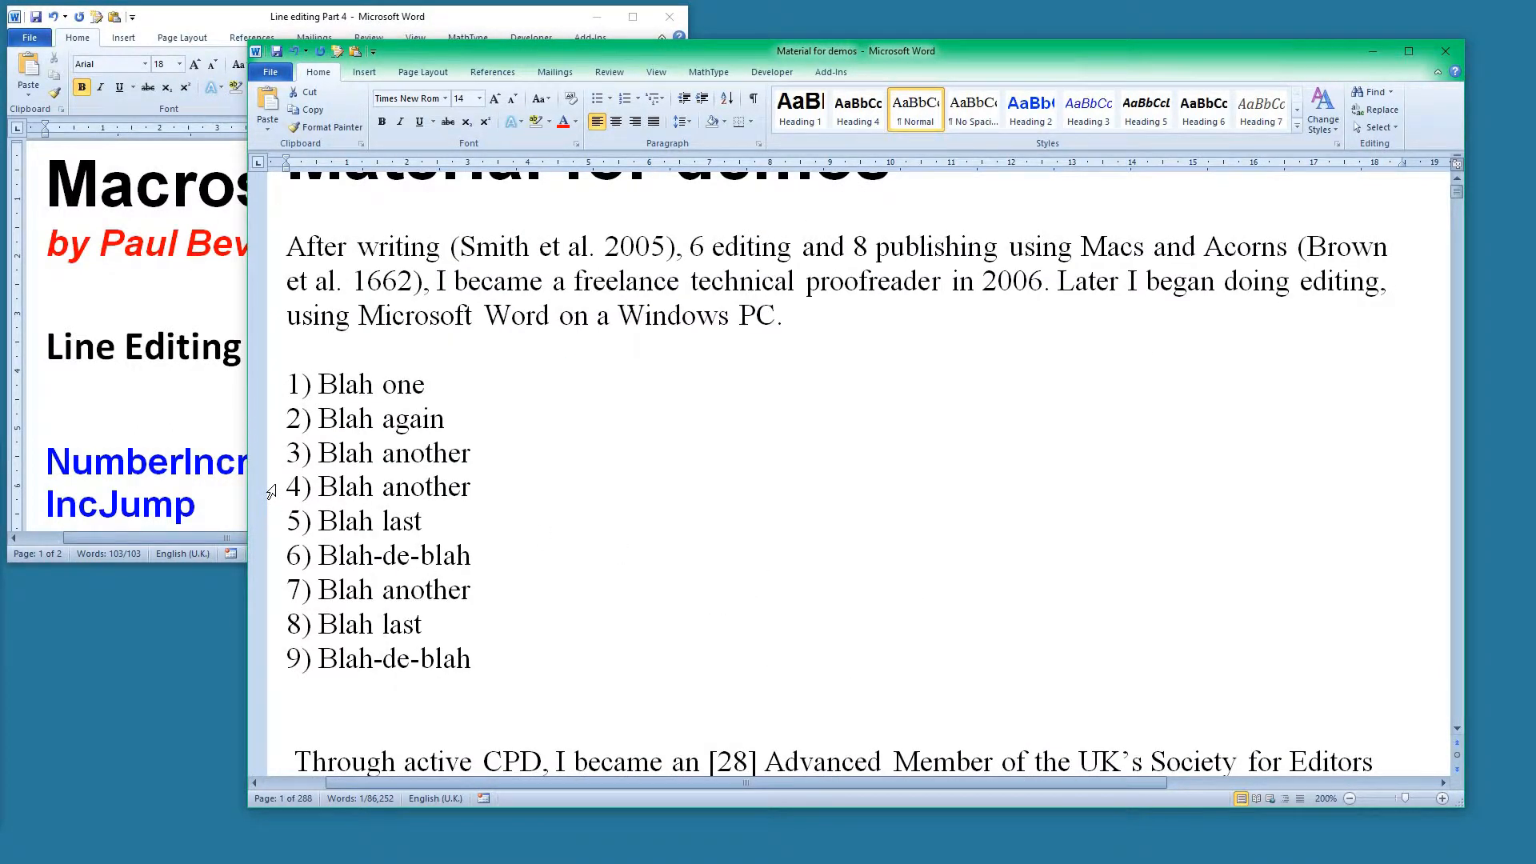
drag(271, 491, 266, 550)
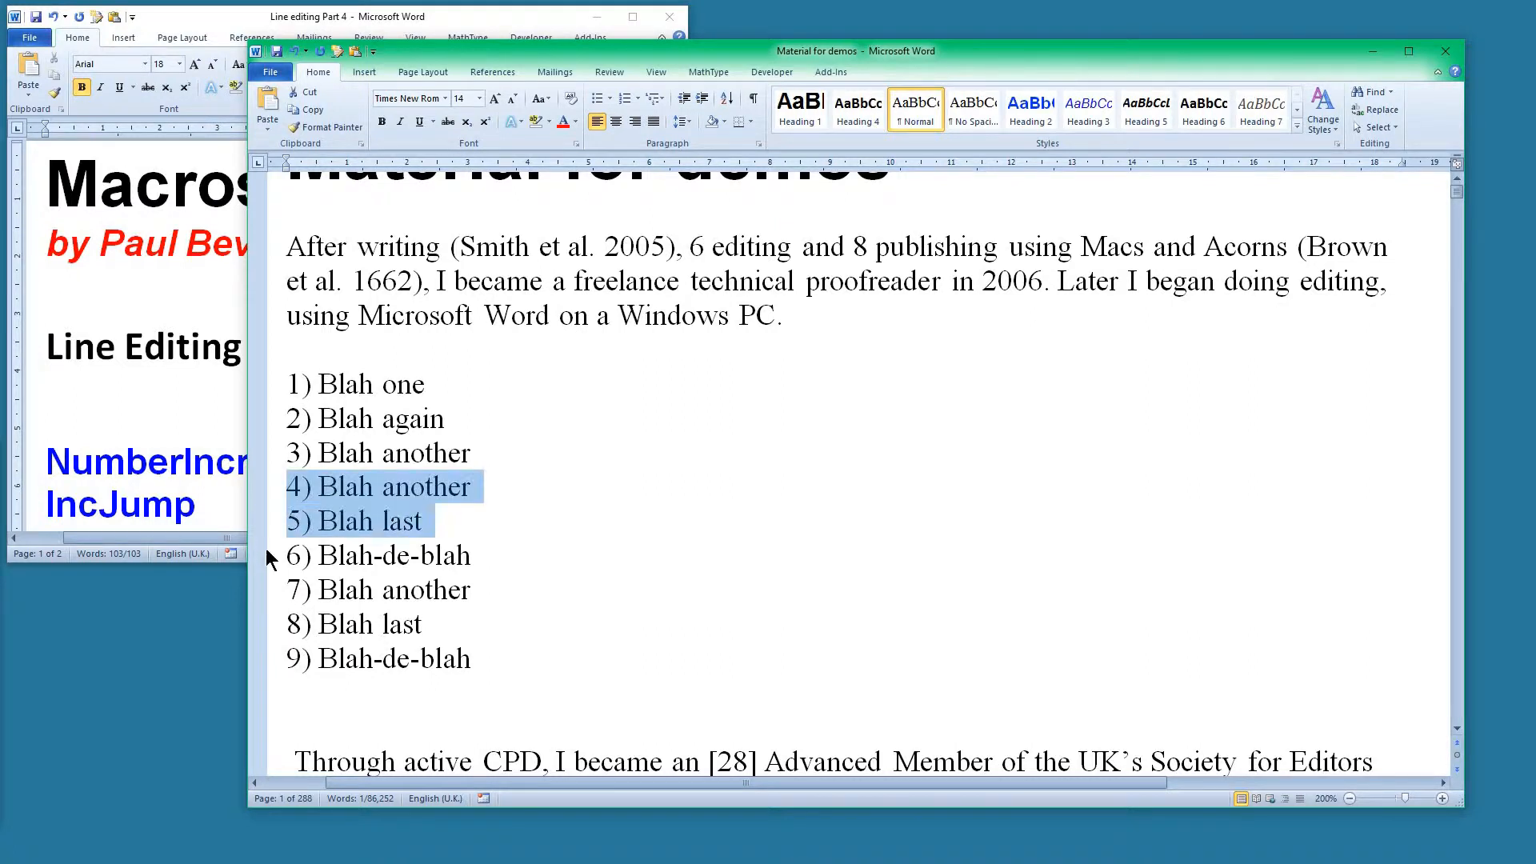
key(Delete)
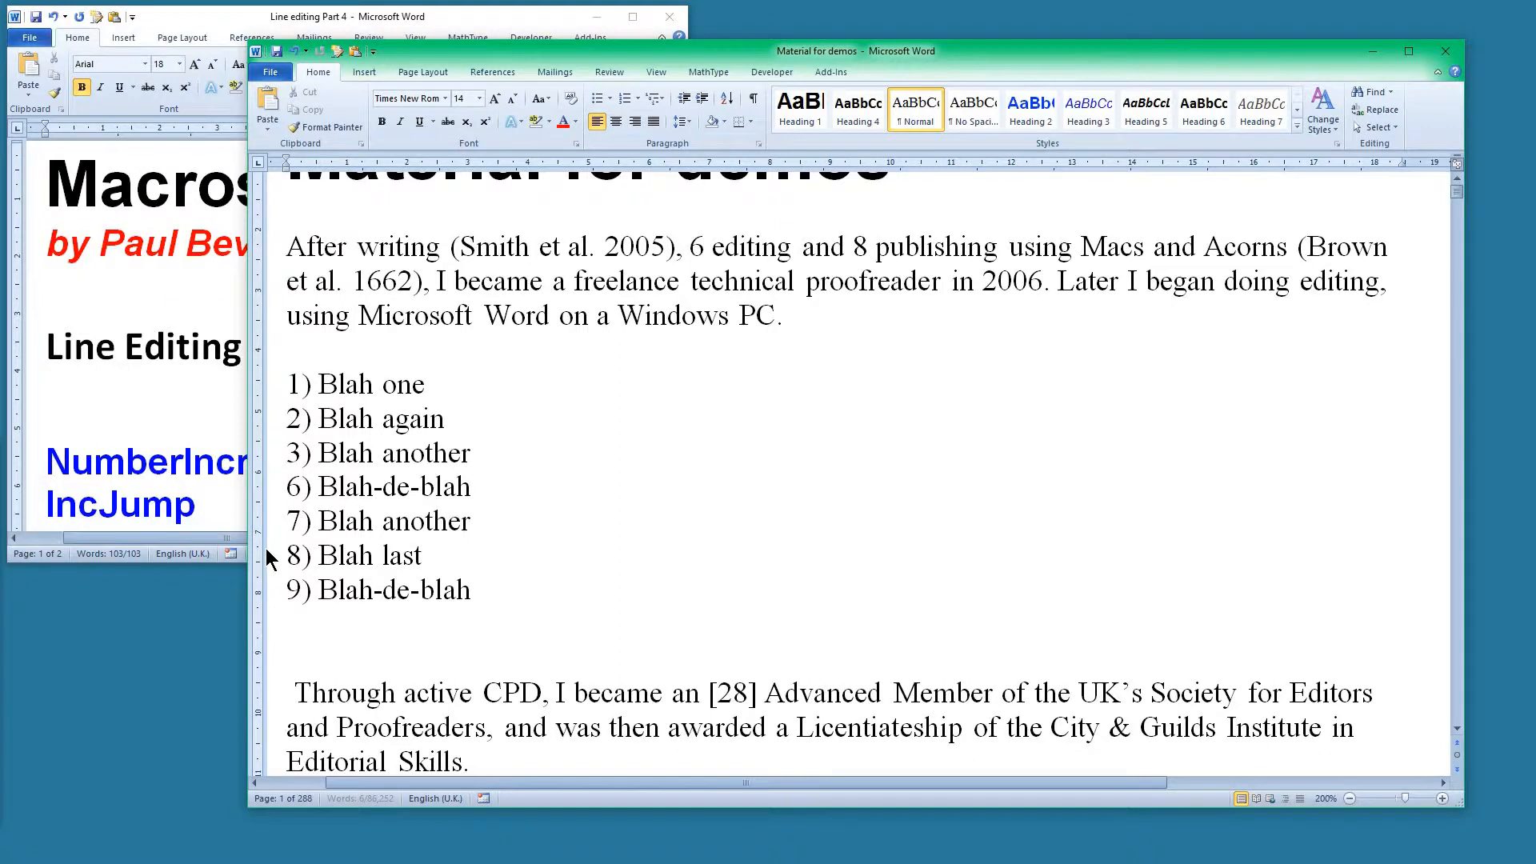
Use the decrement macro to renumber the remaining list items after item 3 as 4 to 7.
key(alt+minus)
key(alt+minus)
key(Down)
key(Down)
key(alt+minus)
key(alt+minus)
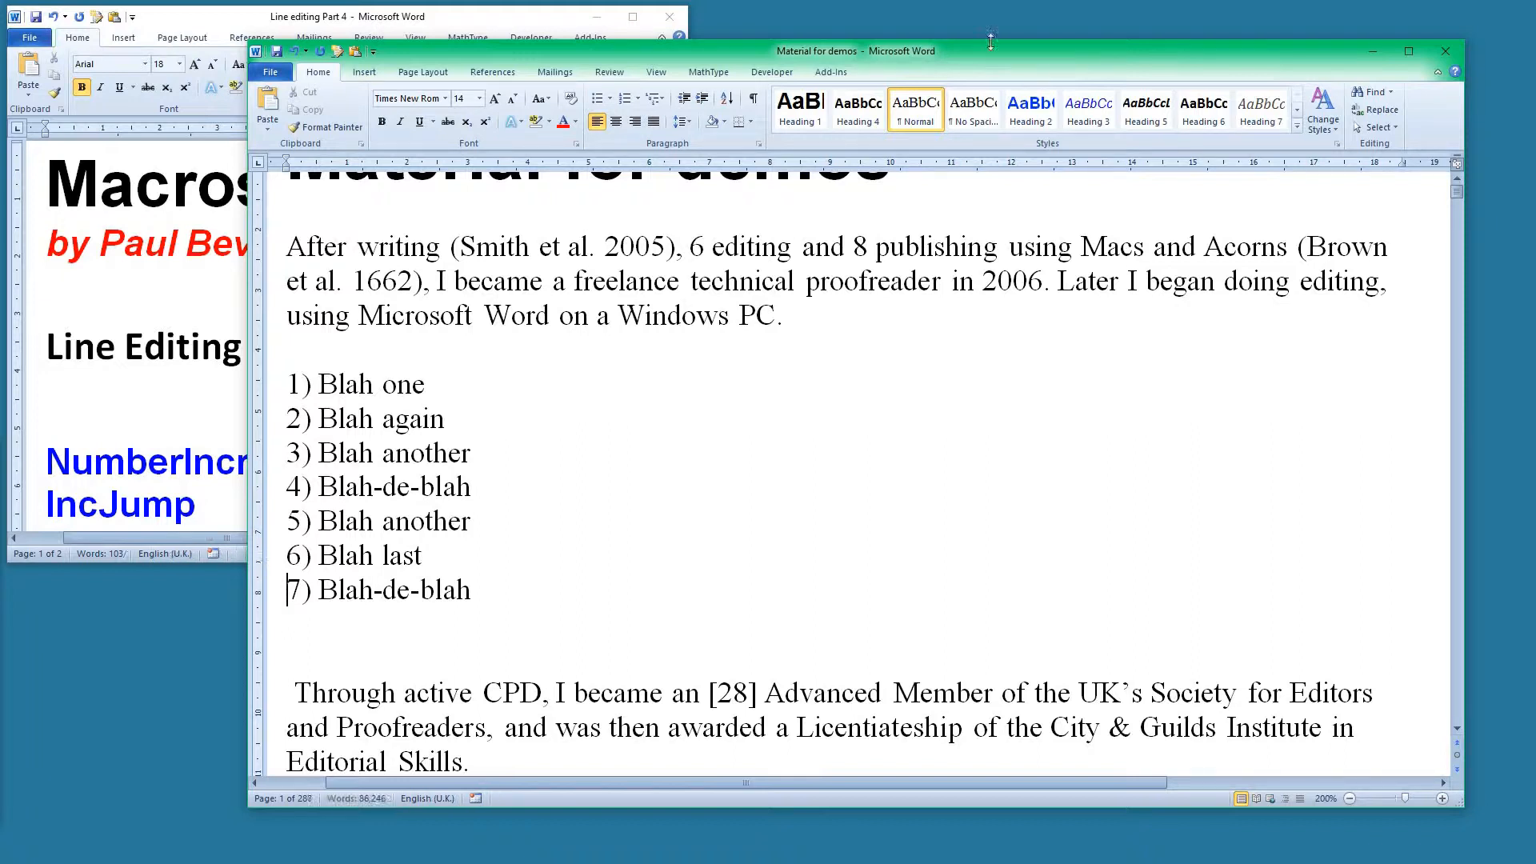
Convert the heading "Working very hard with BBC and ITV systems" to title case with TitleHeadingCapper.
scroll(723, 442, down, 5)
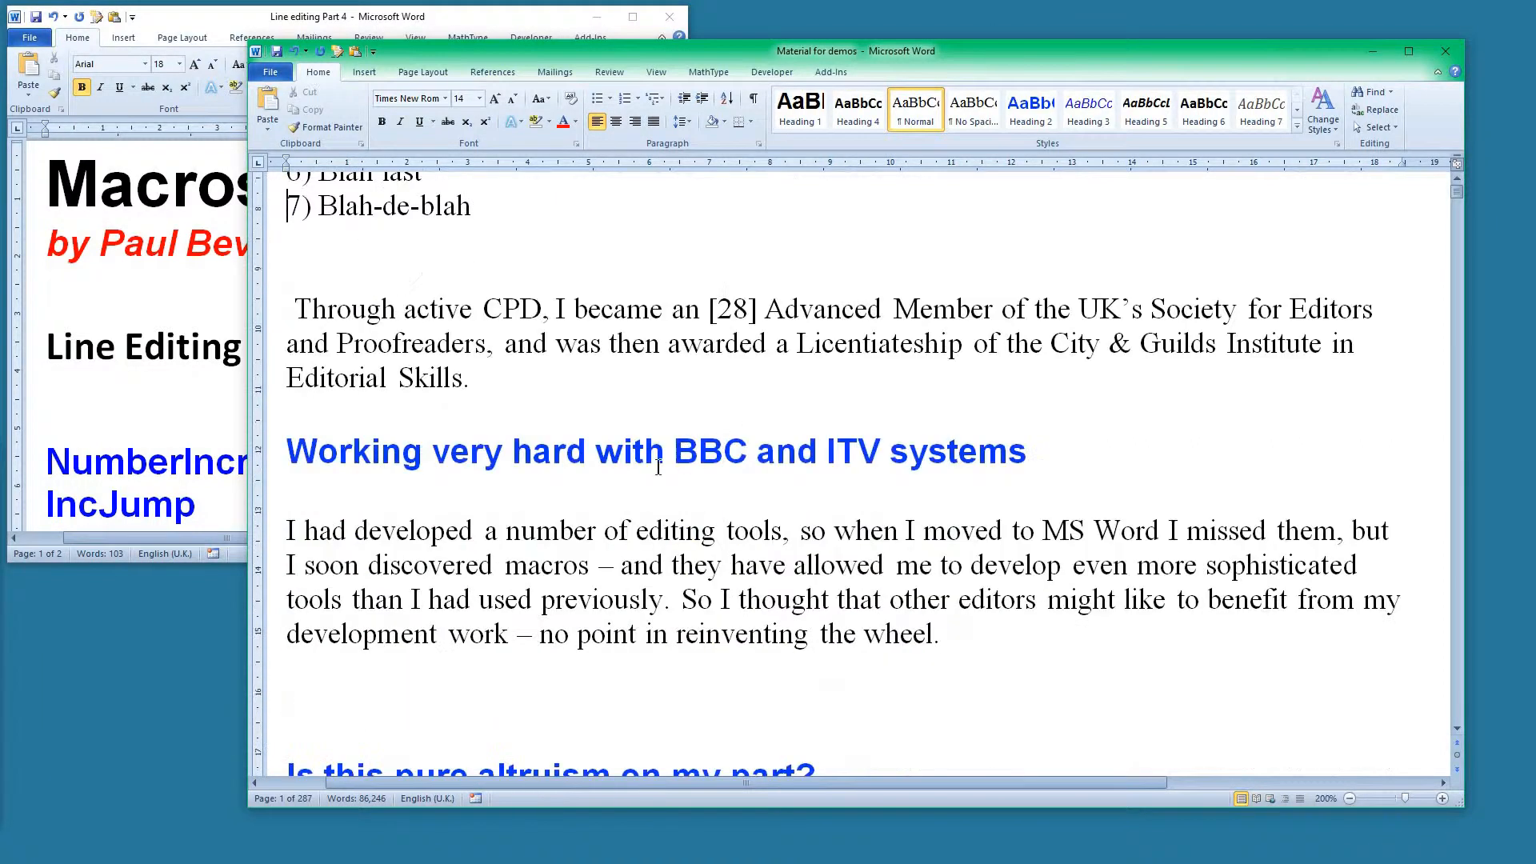
click(620, 448)
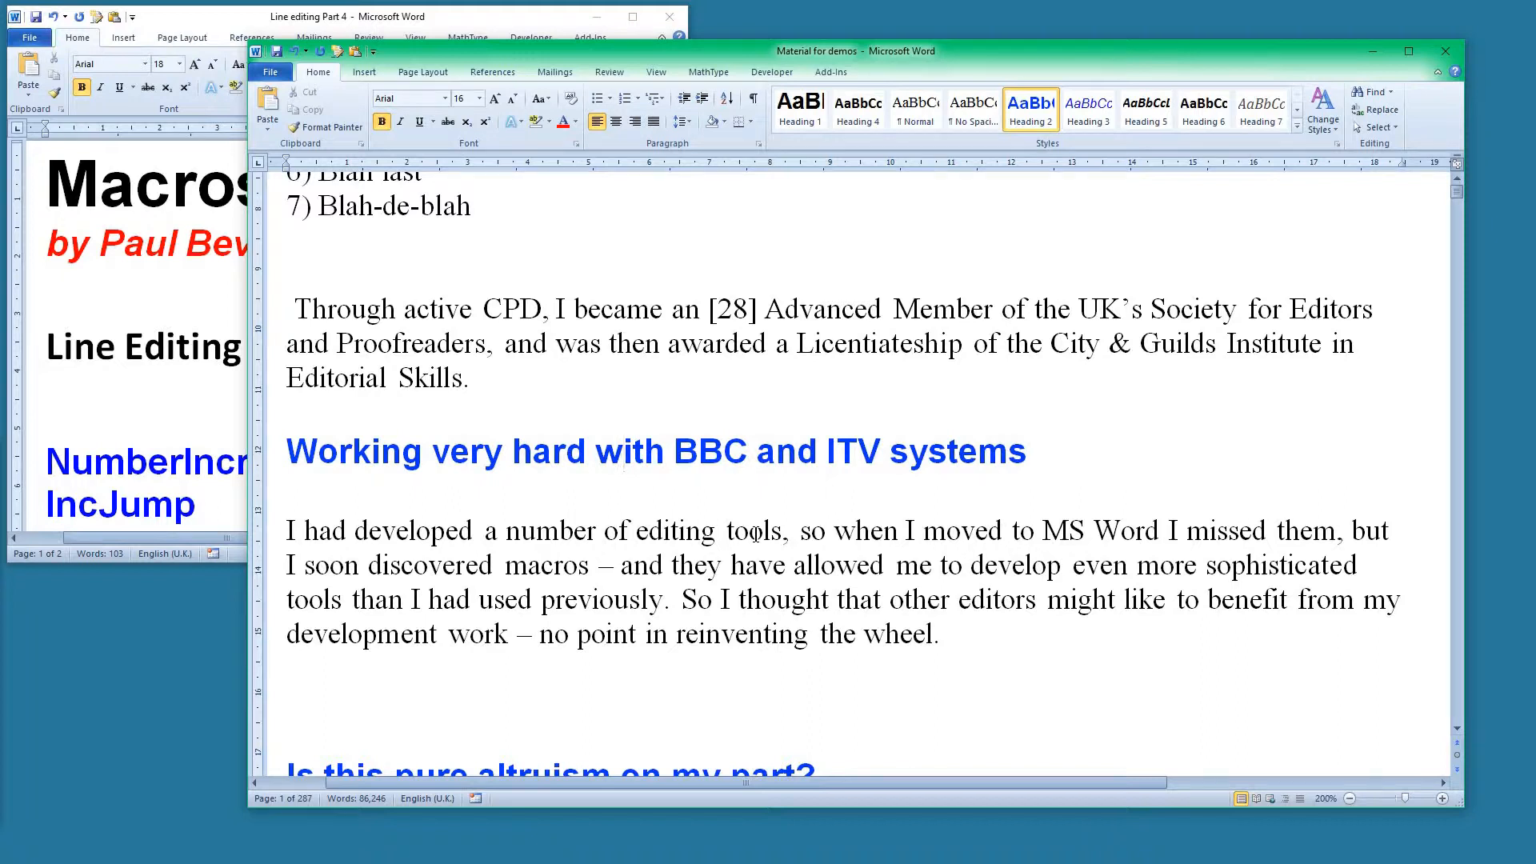
key(shift+F3)
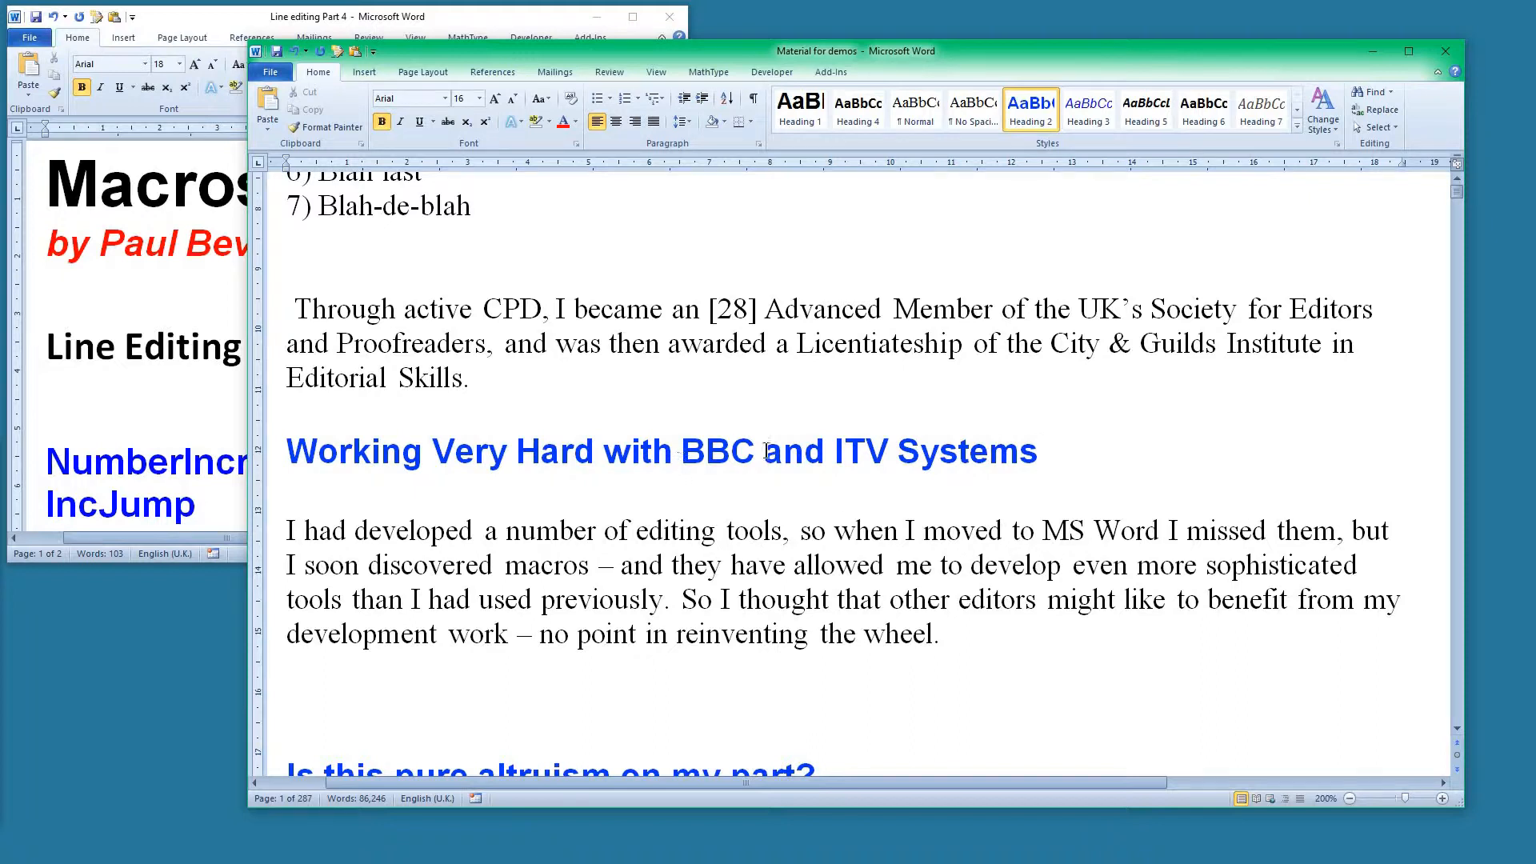
click(595, 449)
Switch to the Line editing Part 4 document, enlarge its window to read the macro list, and shrink it again.
click(169, 15)
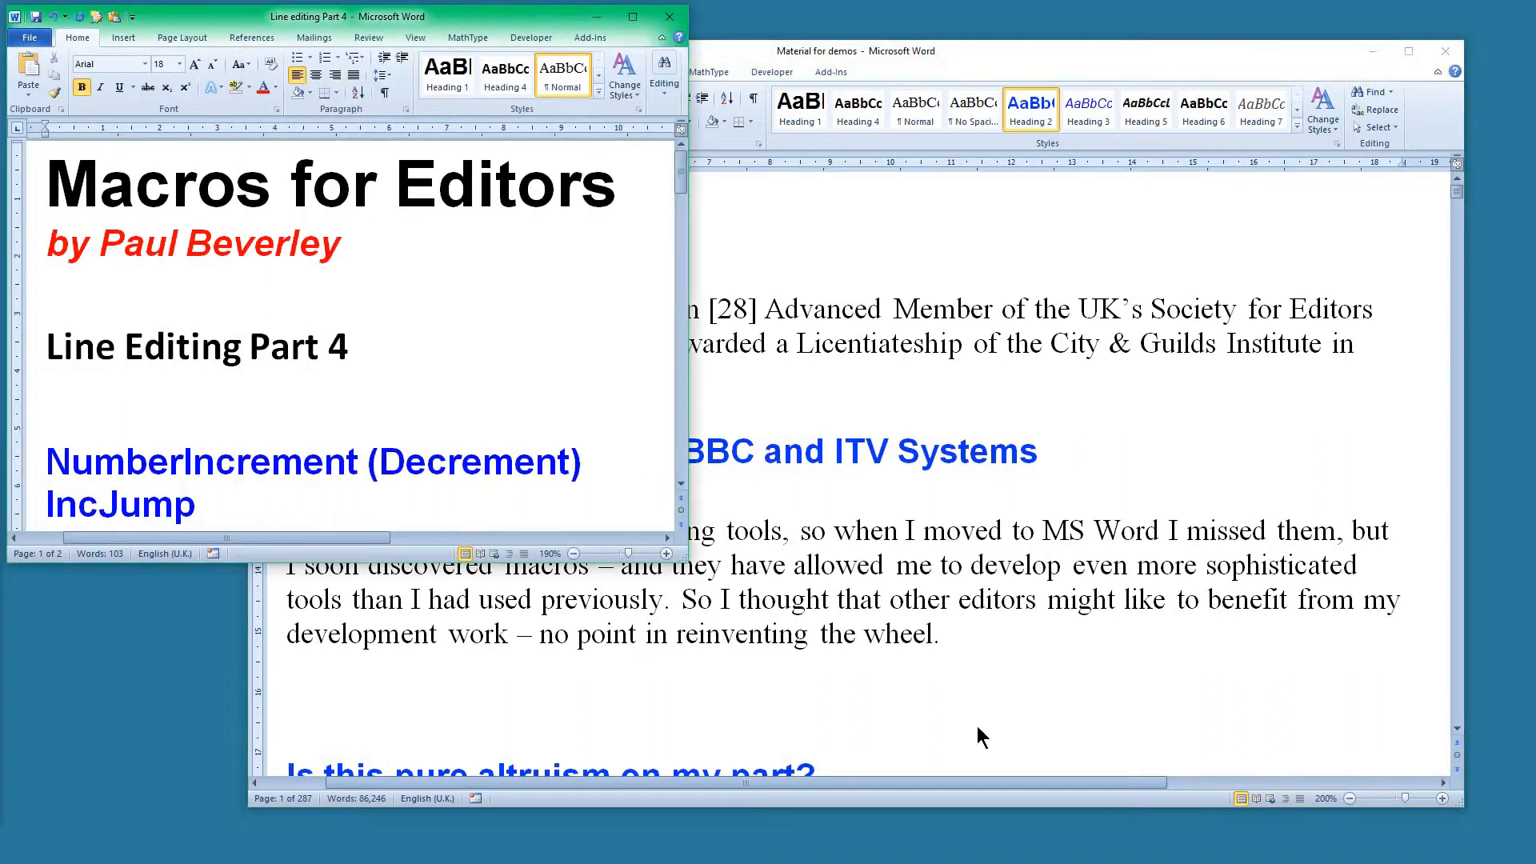
drag(684, 561, 674, 725)
click(674, 654)
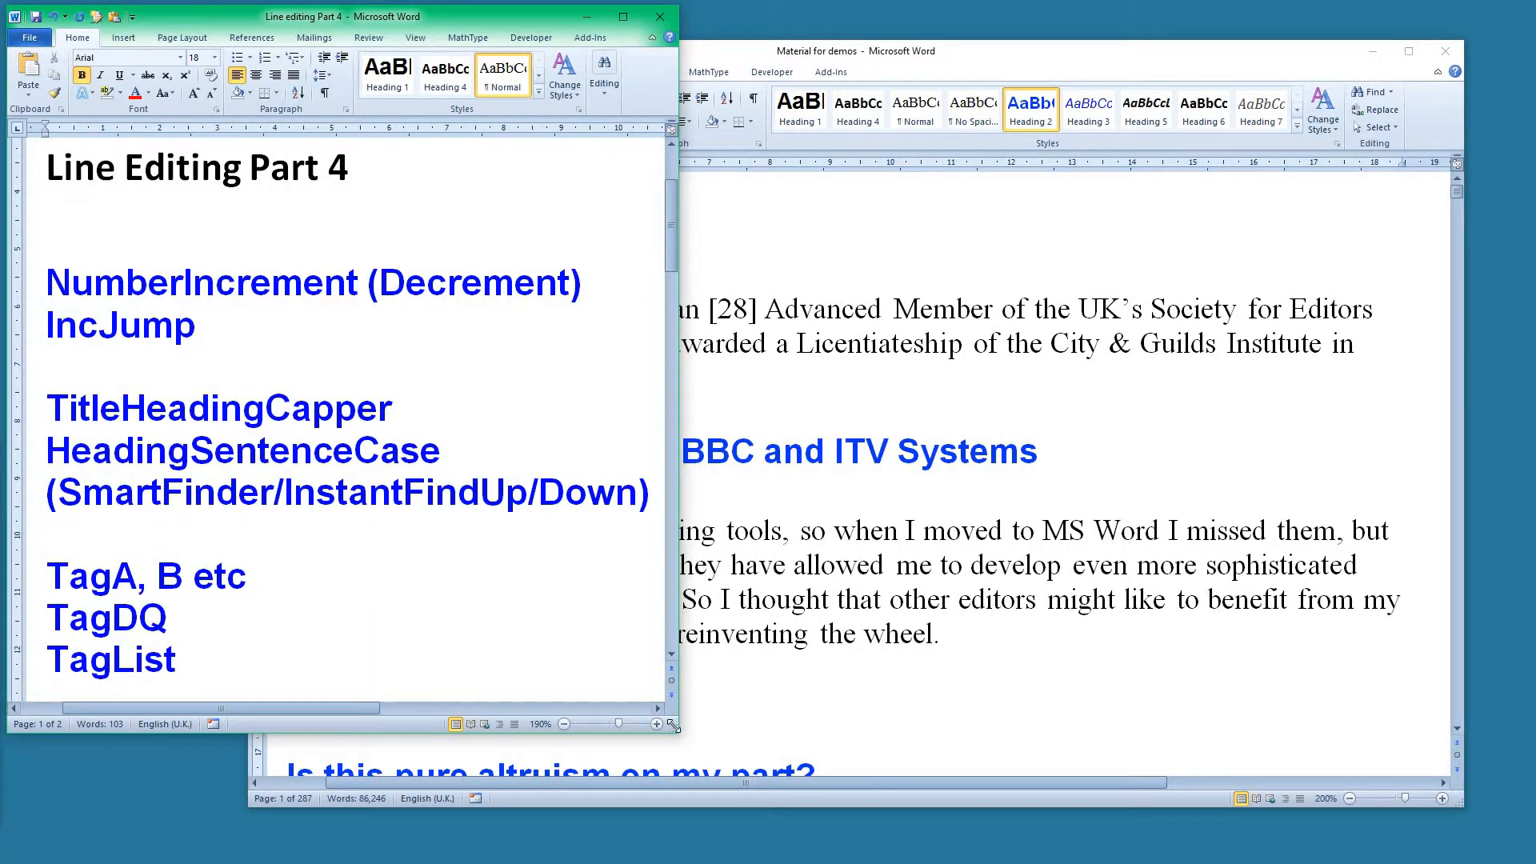
drag(675, 725, 668, 565)
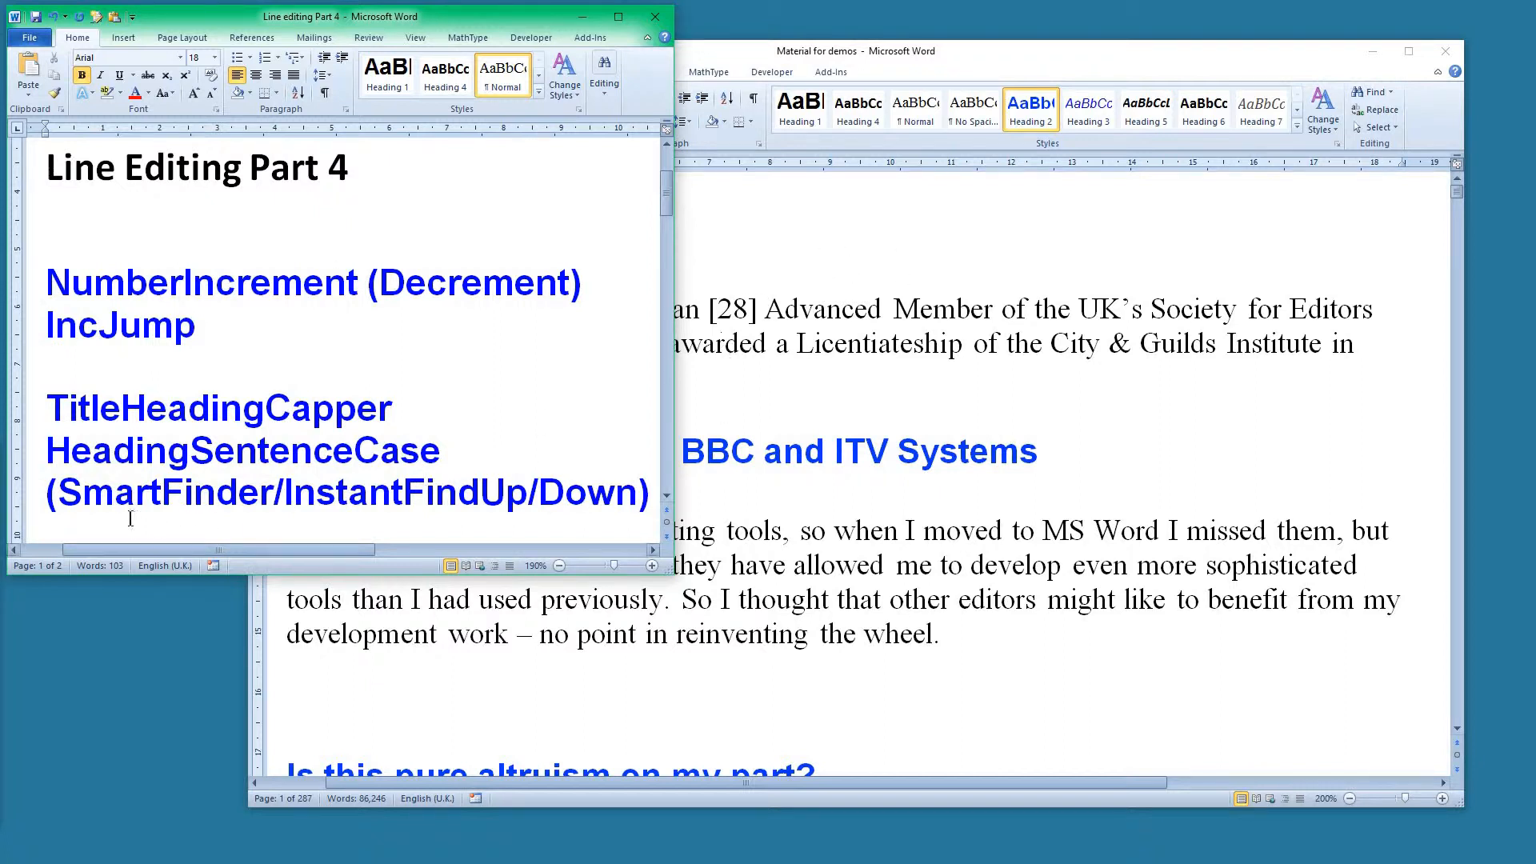
In the Material for demos document, run SmartFinder with "h" and jump forward through the headings to "Storing your macros".
click(991, 98)
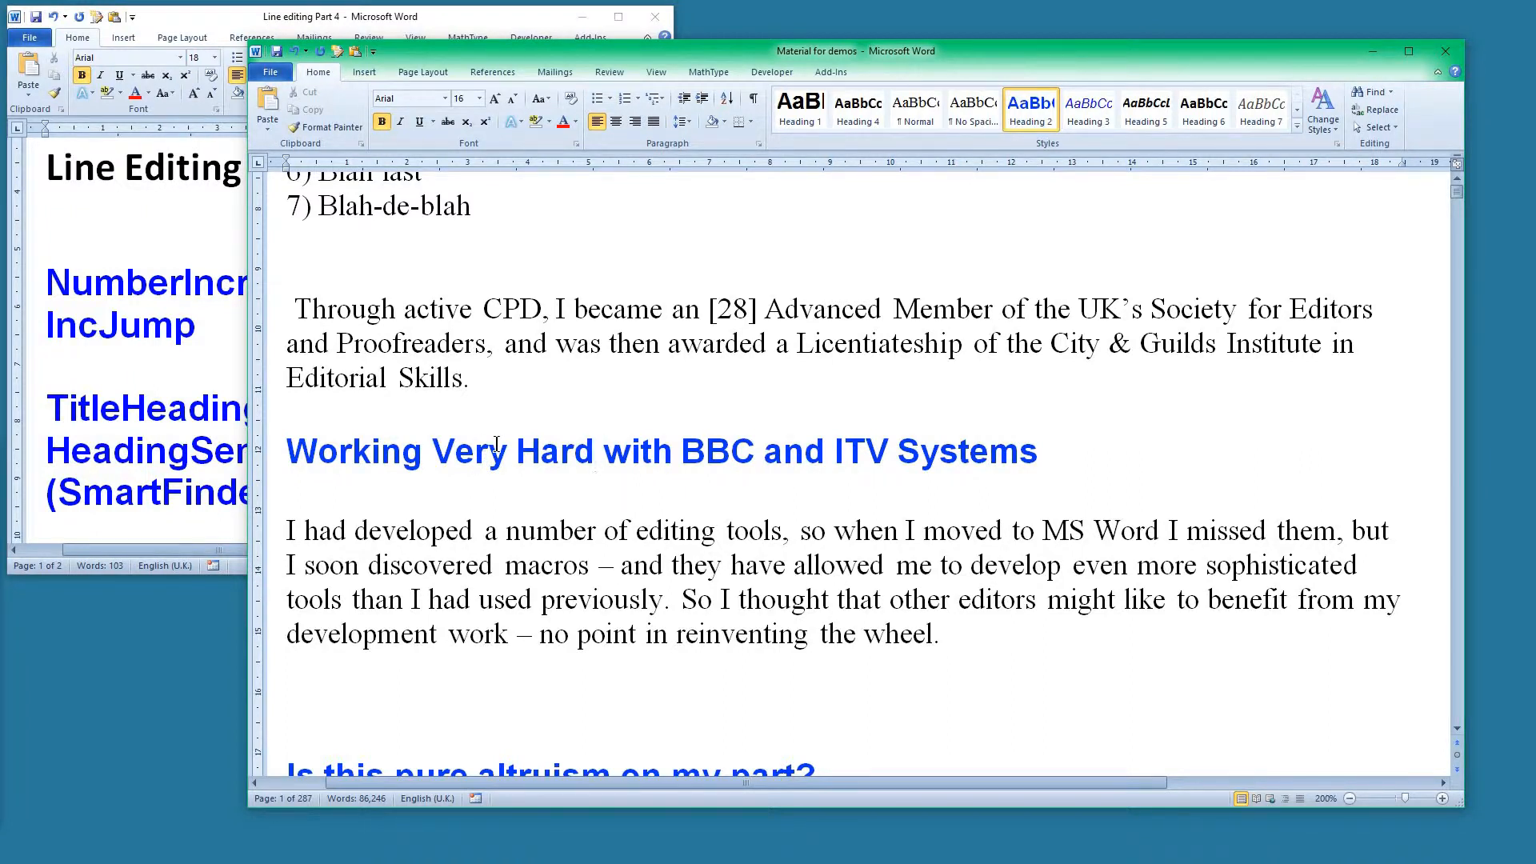
key(ctrl+f)
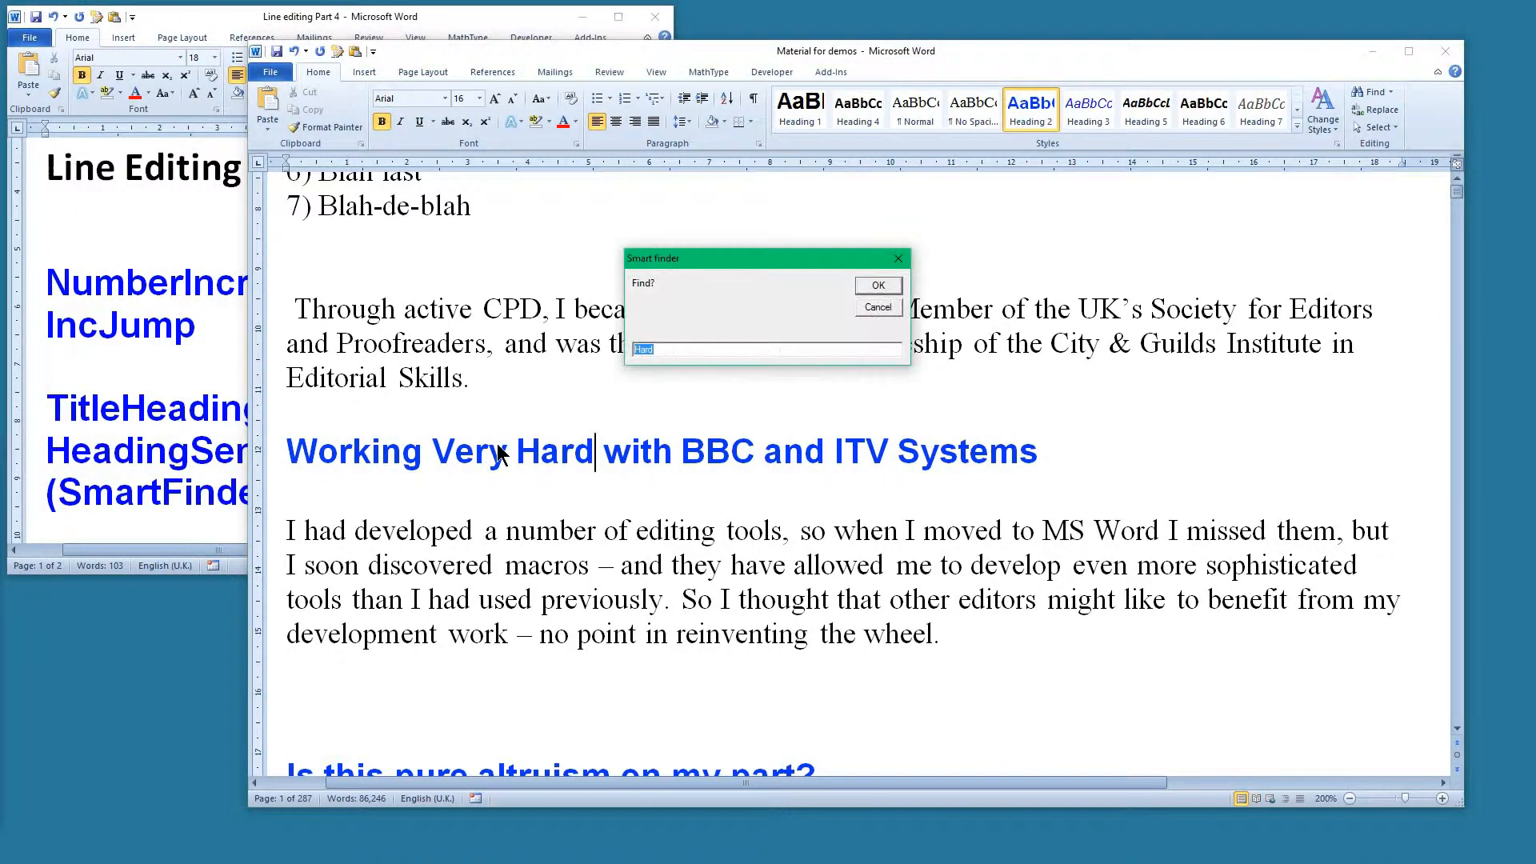
text(h)
key(Return)
key(ctrl+Page_Down)
key(ctrl+Page_Down)
key(ctrl+Page_Down)
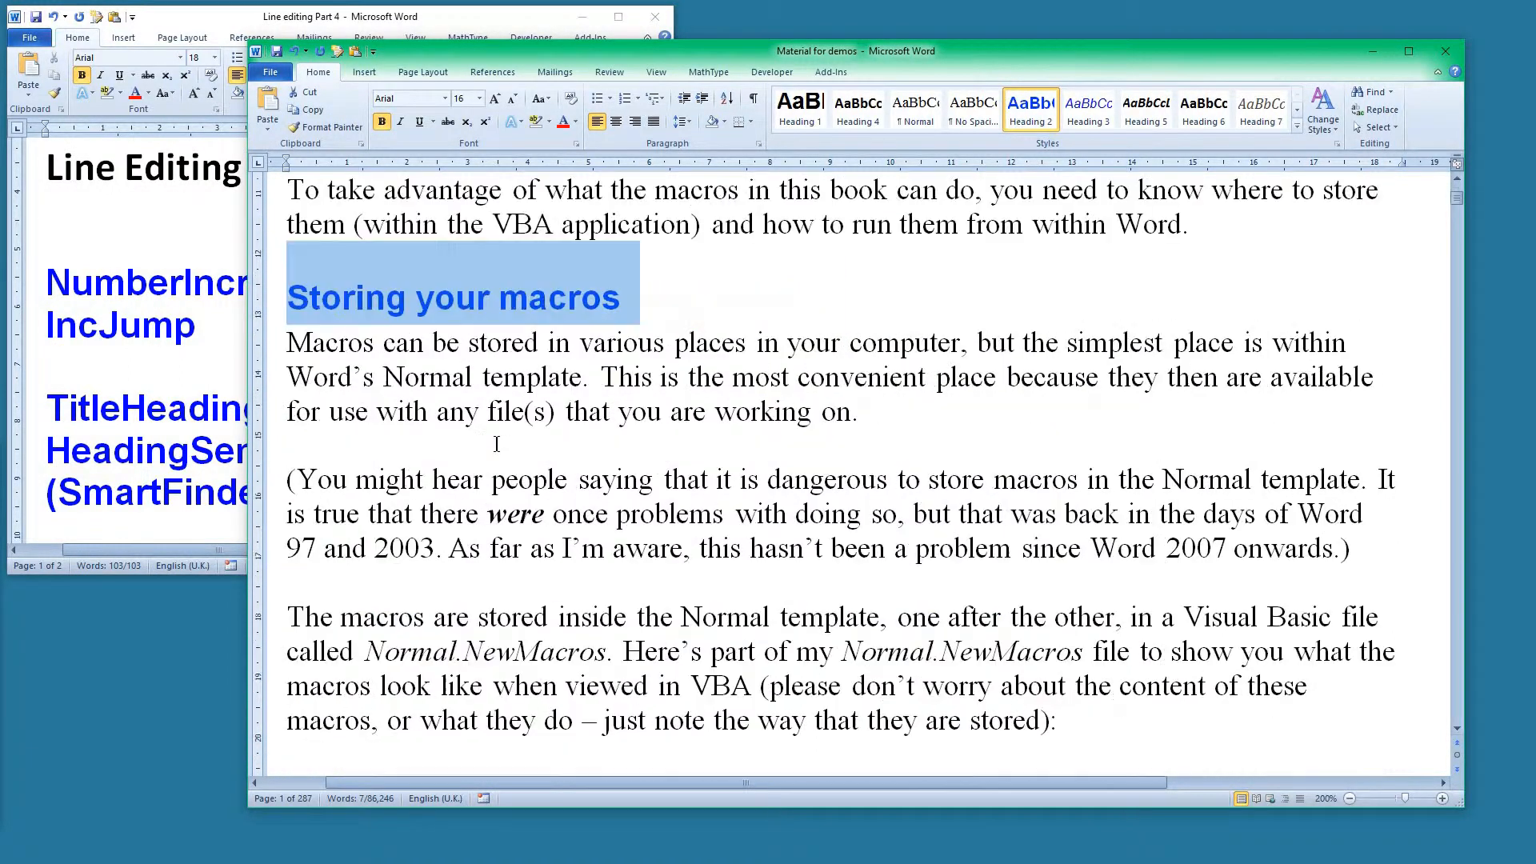
Go back to the "Working Very Hard with BBC and ITV Systems" heading and convert it to sentence case.
key(ctrl+Page_Up)
key(ctrl+Page_Up)
key(ctrl+Page_Up)
key(ctrl+Page_Up)
key(Left)
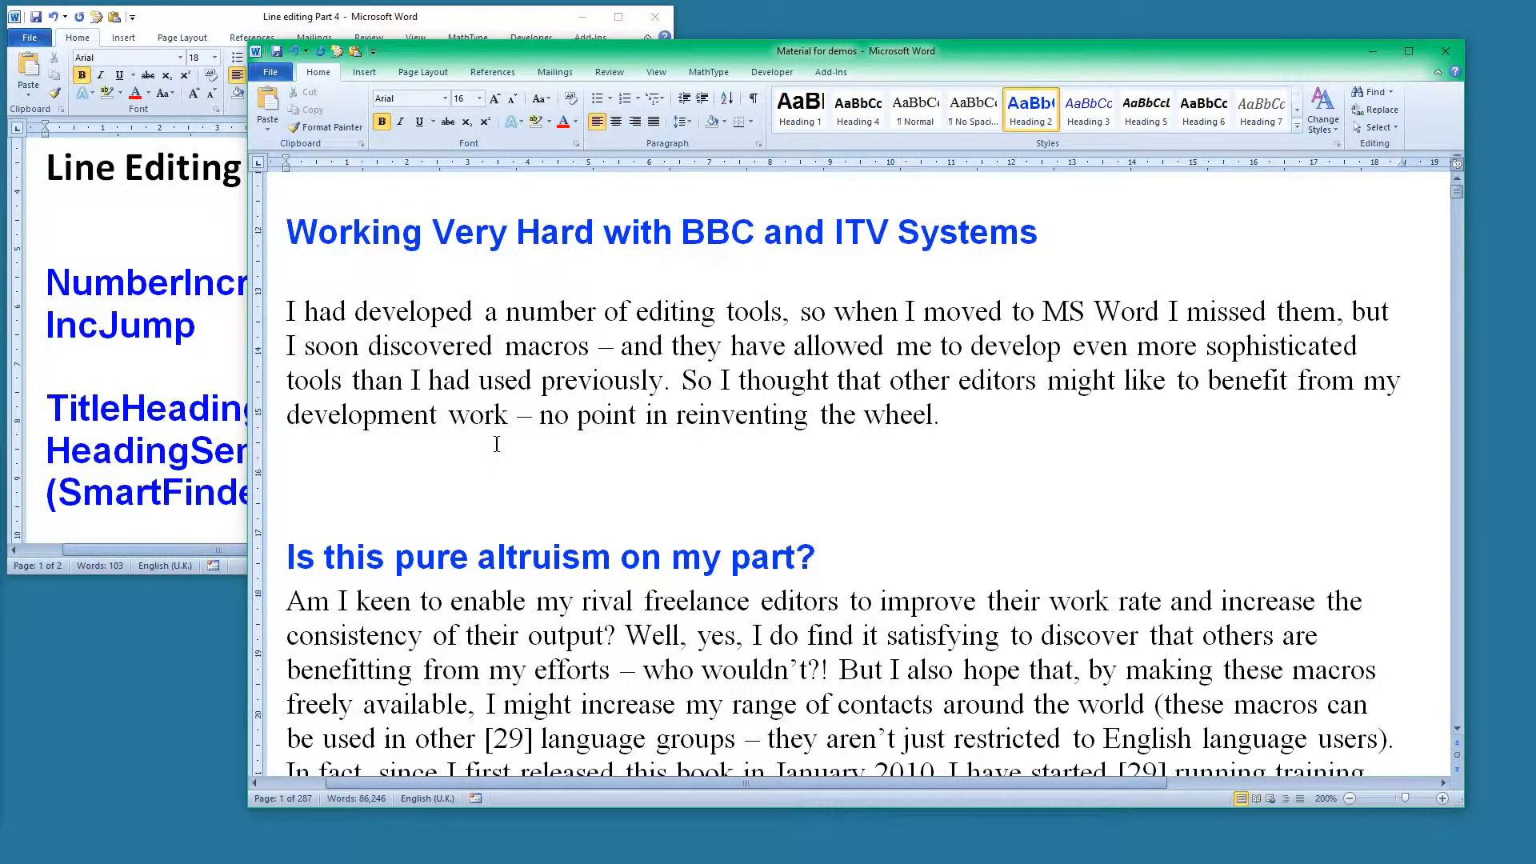
key(shift+F3)
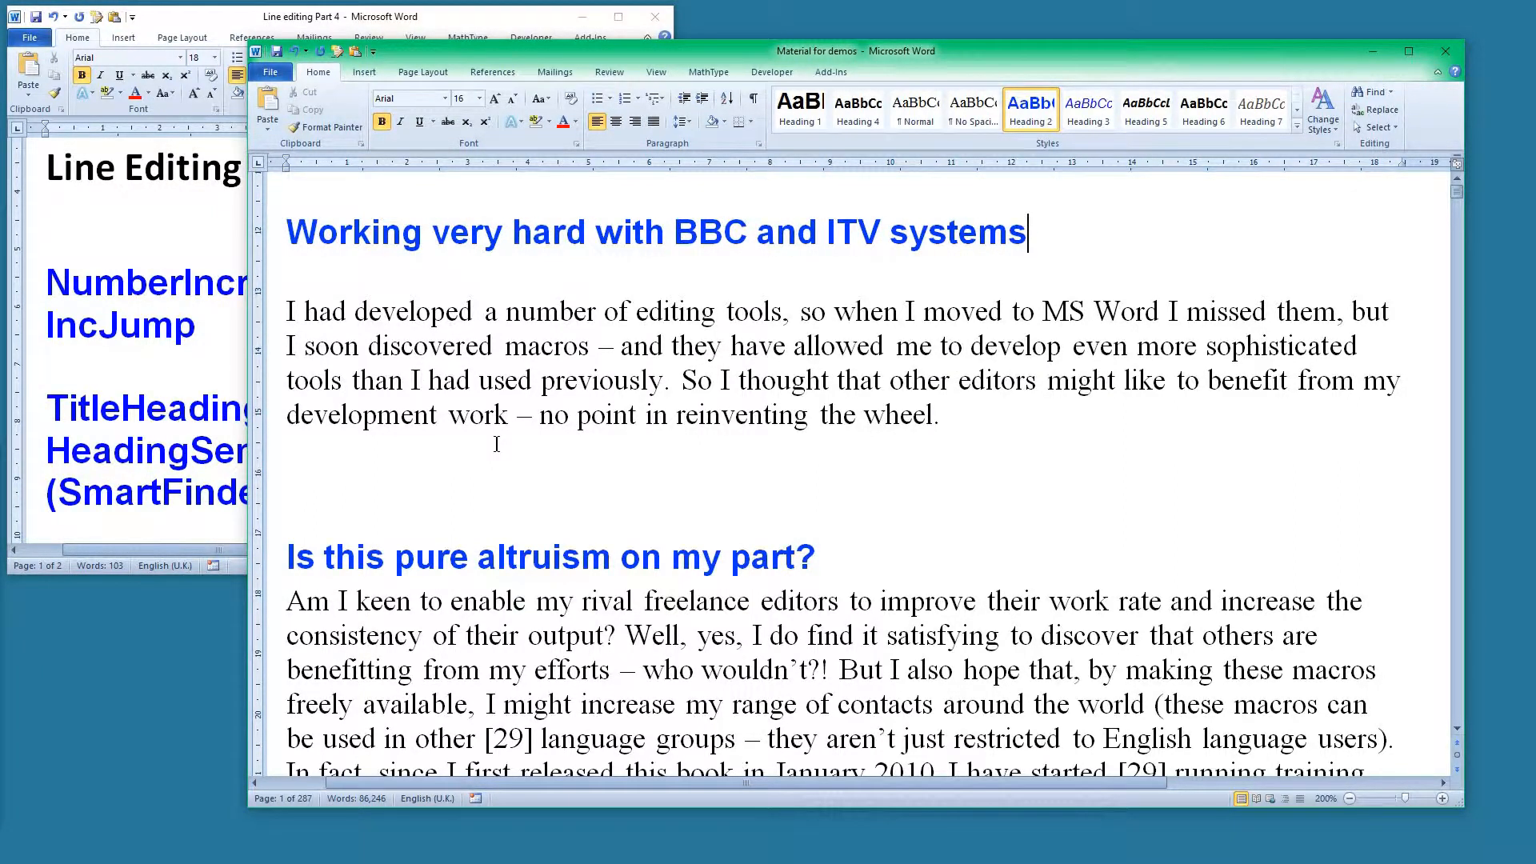
Find the next four headings, from "Is this pure altruism on my part?" to "Adding macros", and convert each to title case.
key(ctrl+Page_Down)
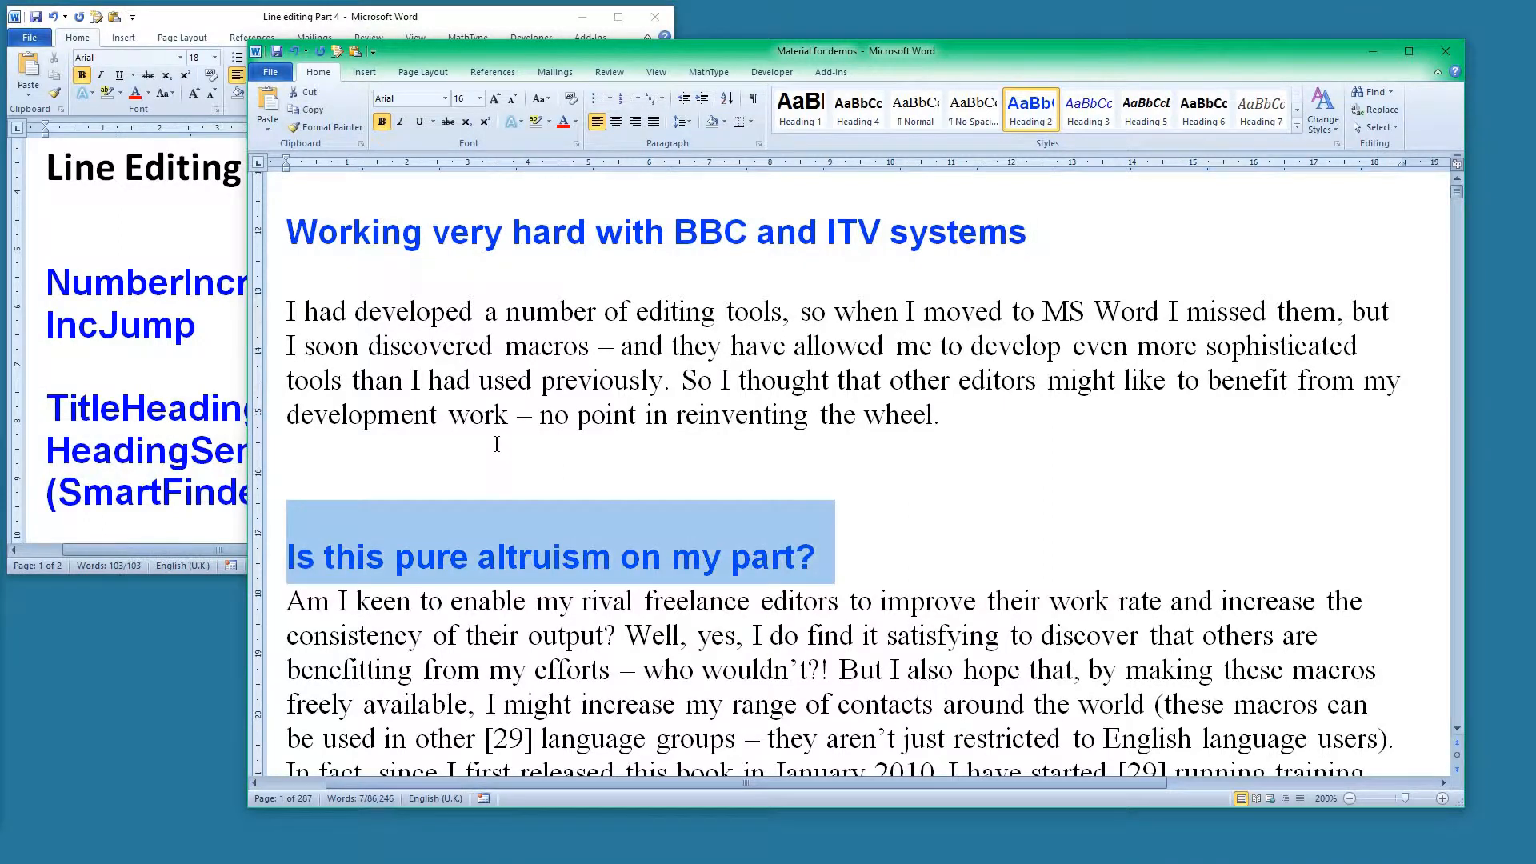
key(shift+F3)
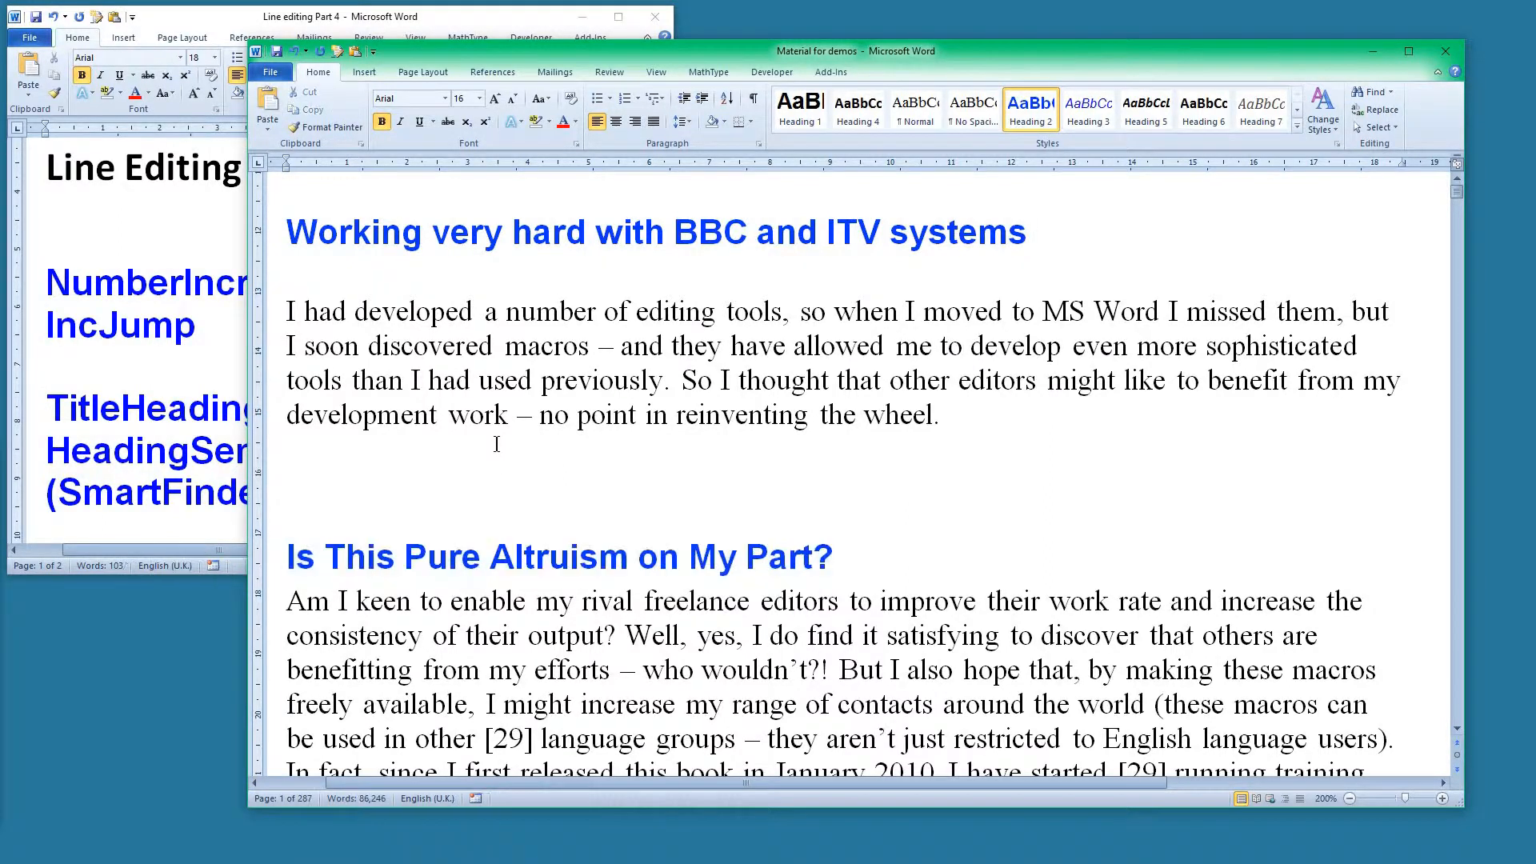
key(ctrl+Page_Down)
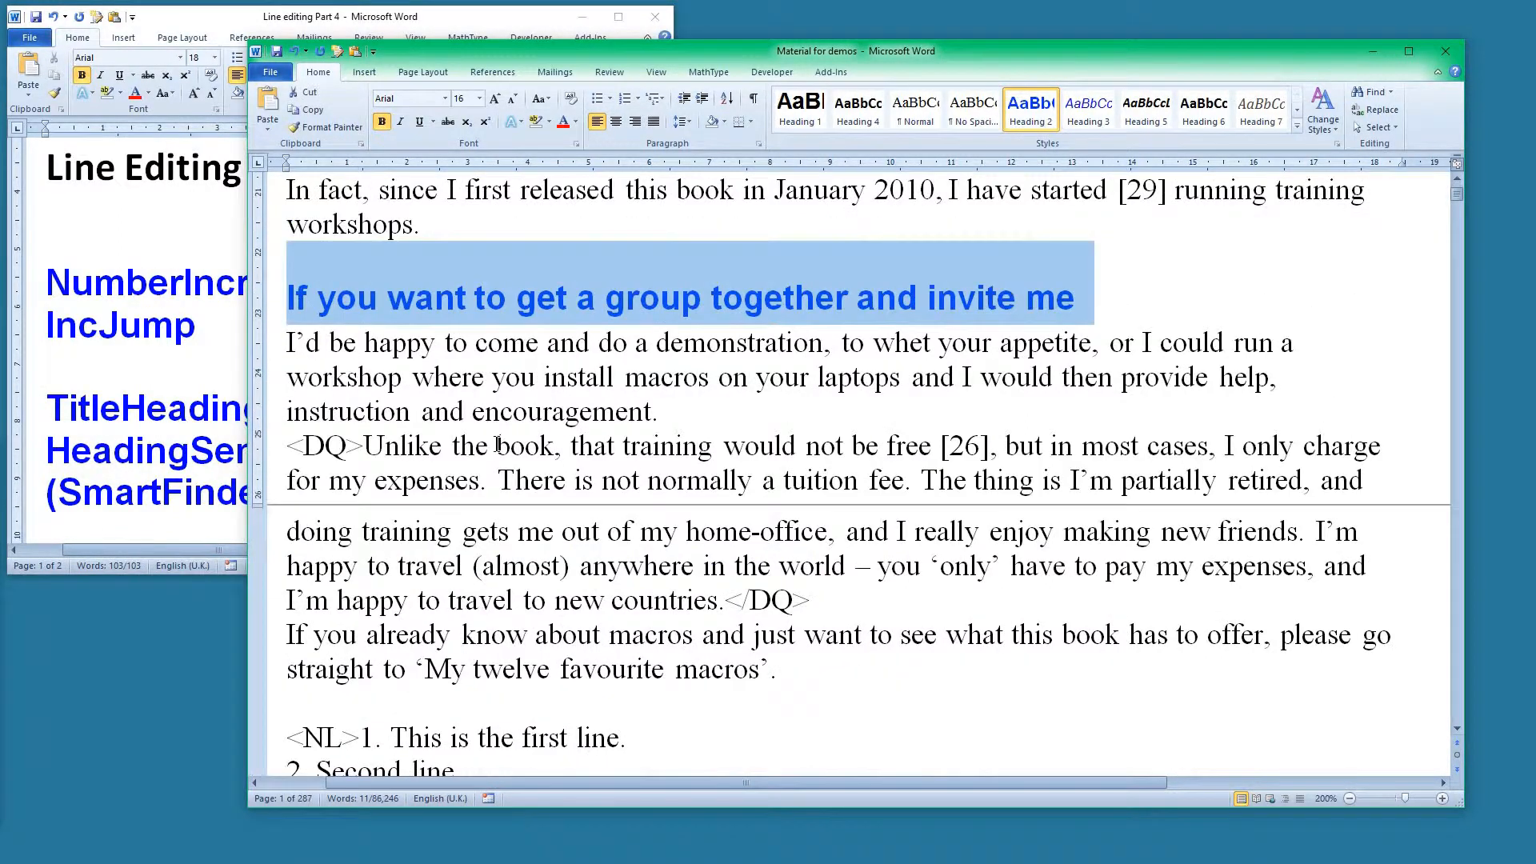
key(shift+F3)
key(ctrl+Page_Down)
key(shift+F3)
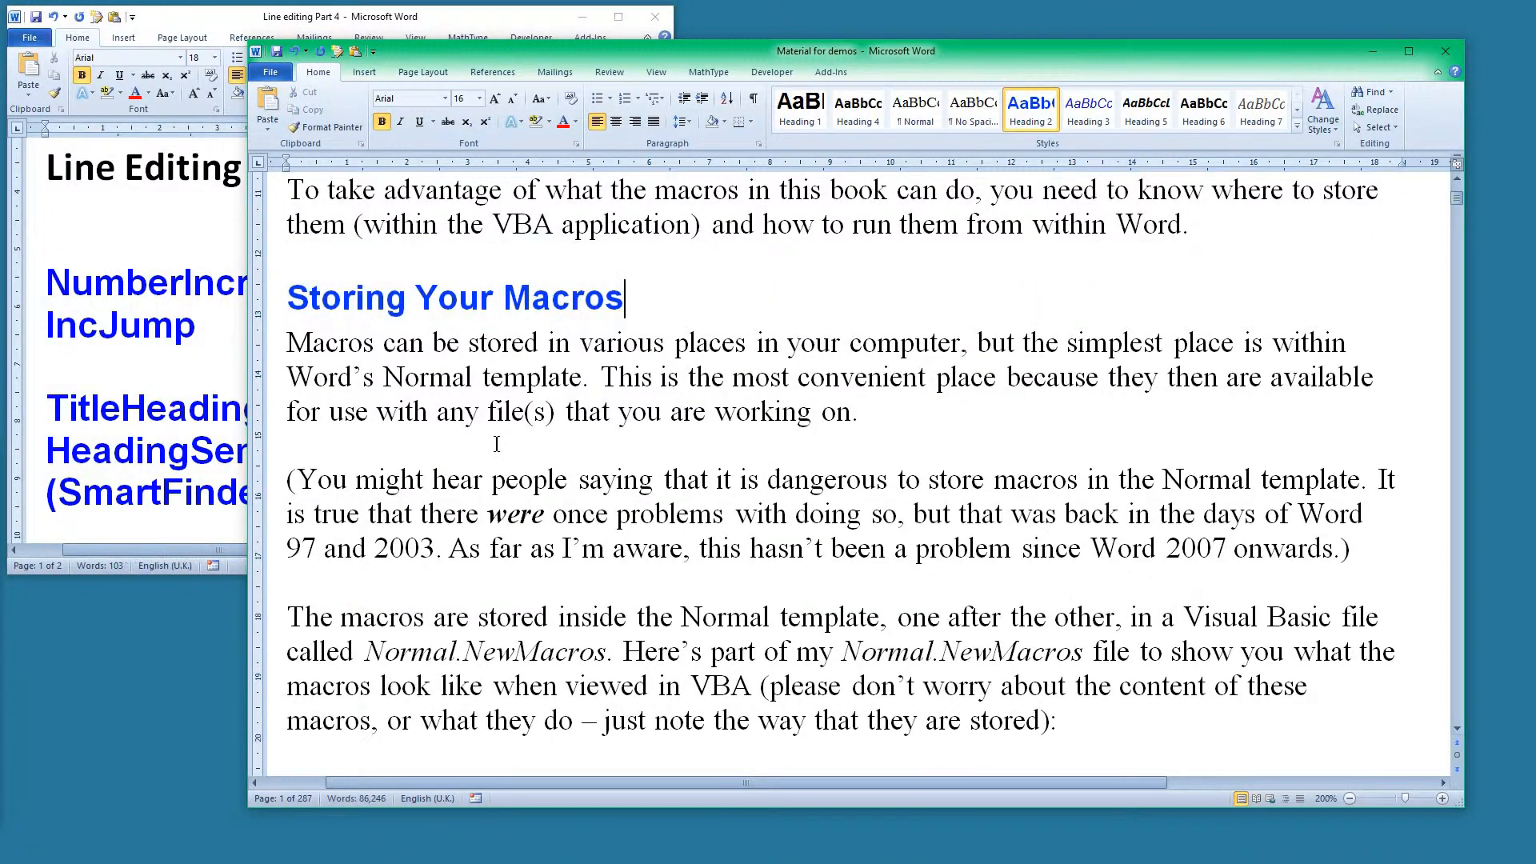
key(ctrl+Page_Down)
key(shift+F3)
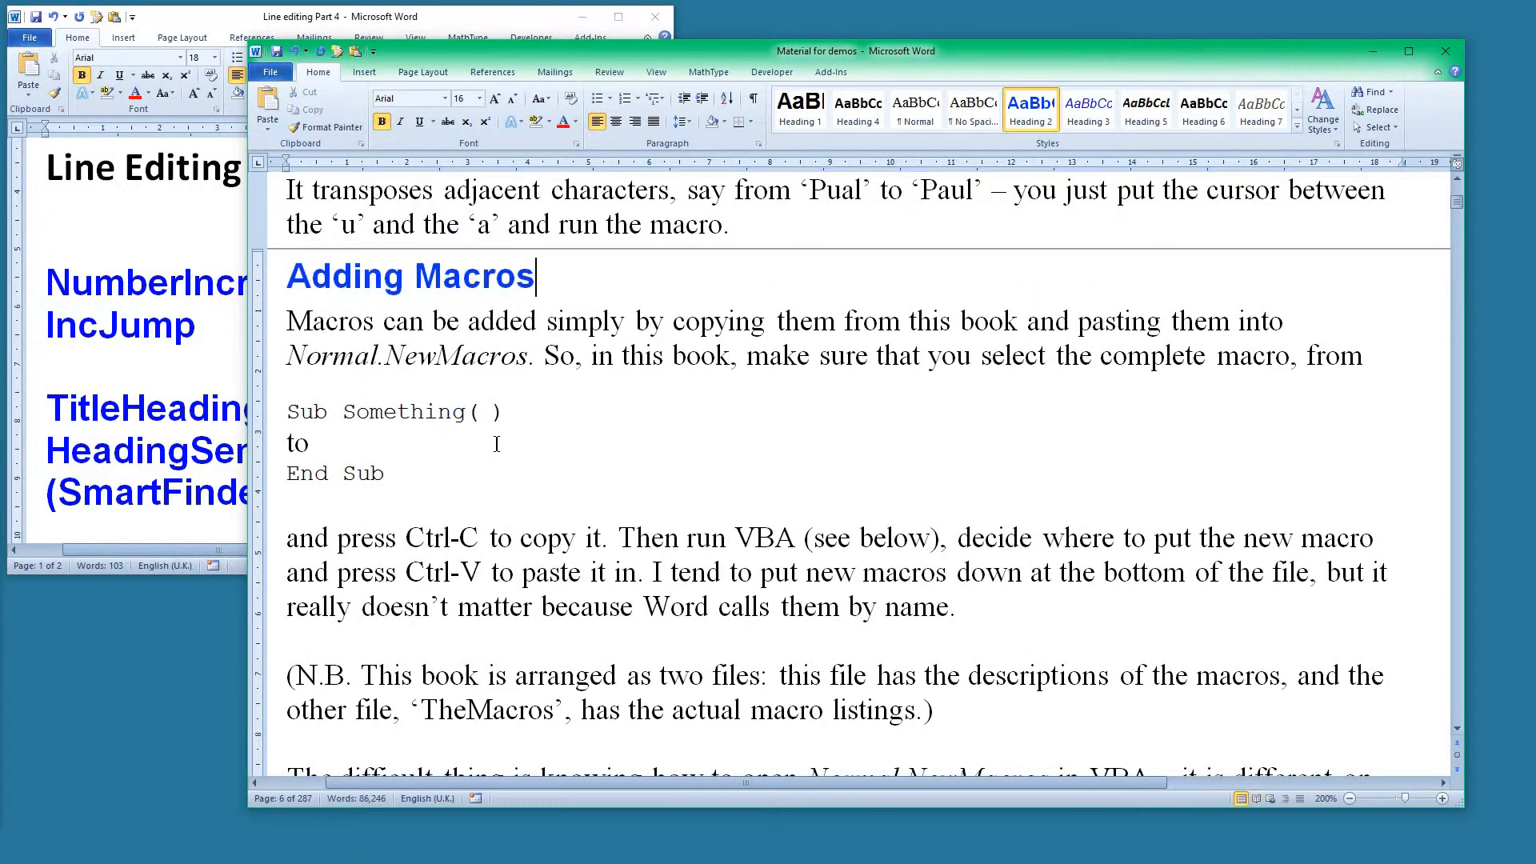
Return to the start of the demo document and show the TagA, TagDQ and TagList entries in the Line editing Part 4 notes.
key(ctrl+Home)
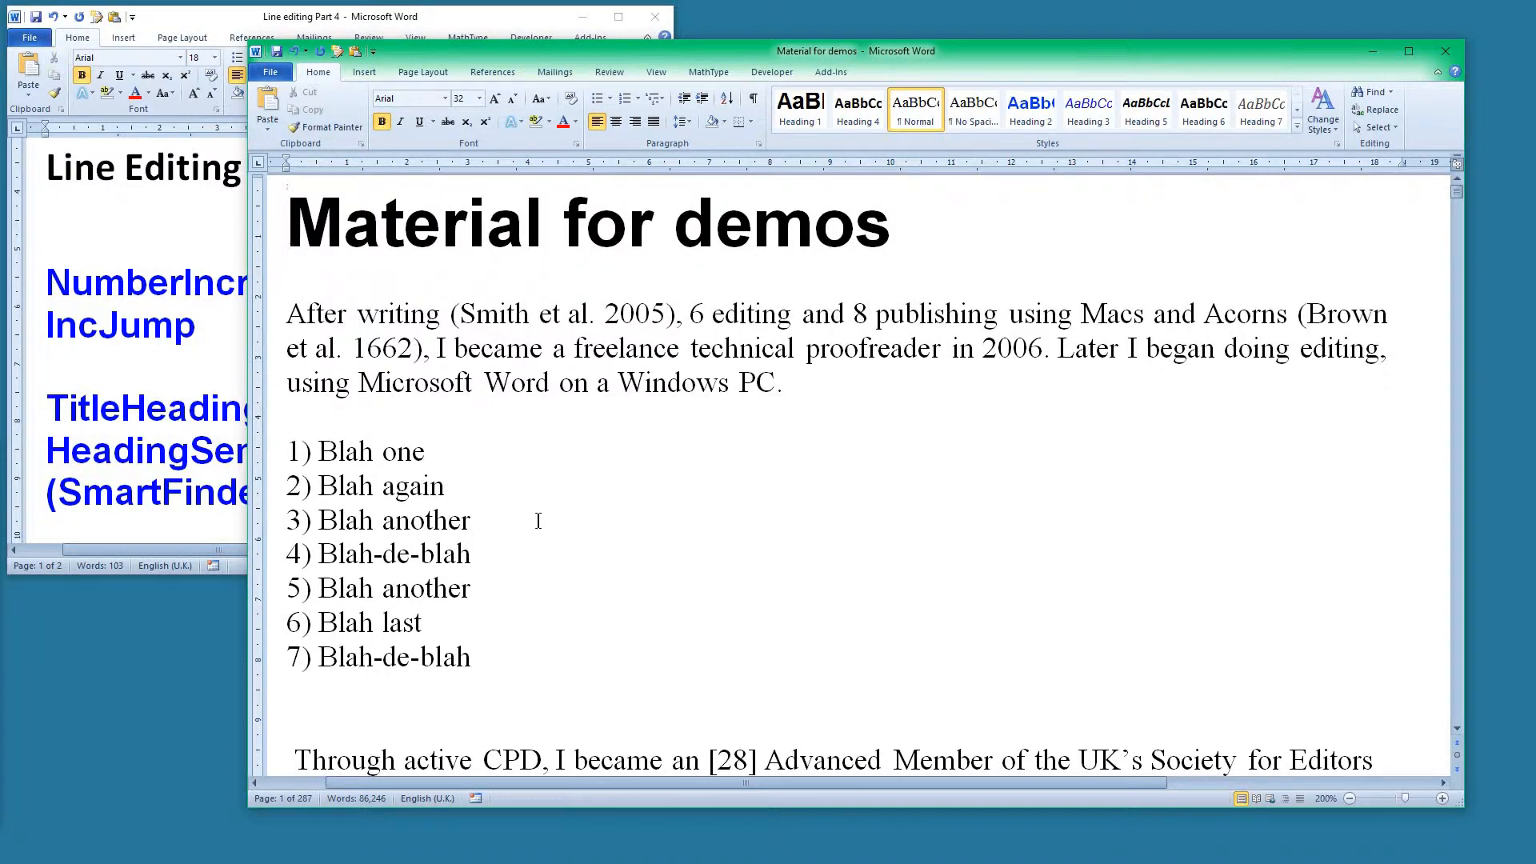
click(245, 478)
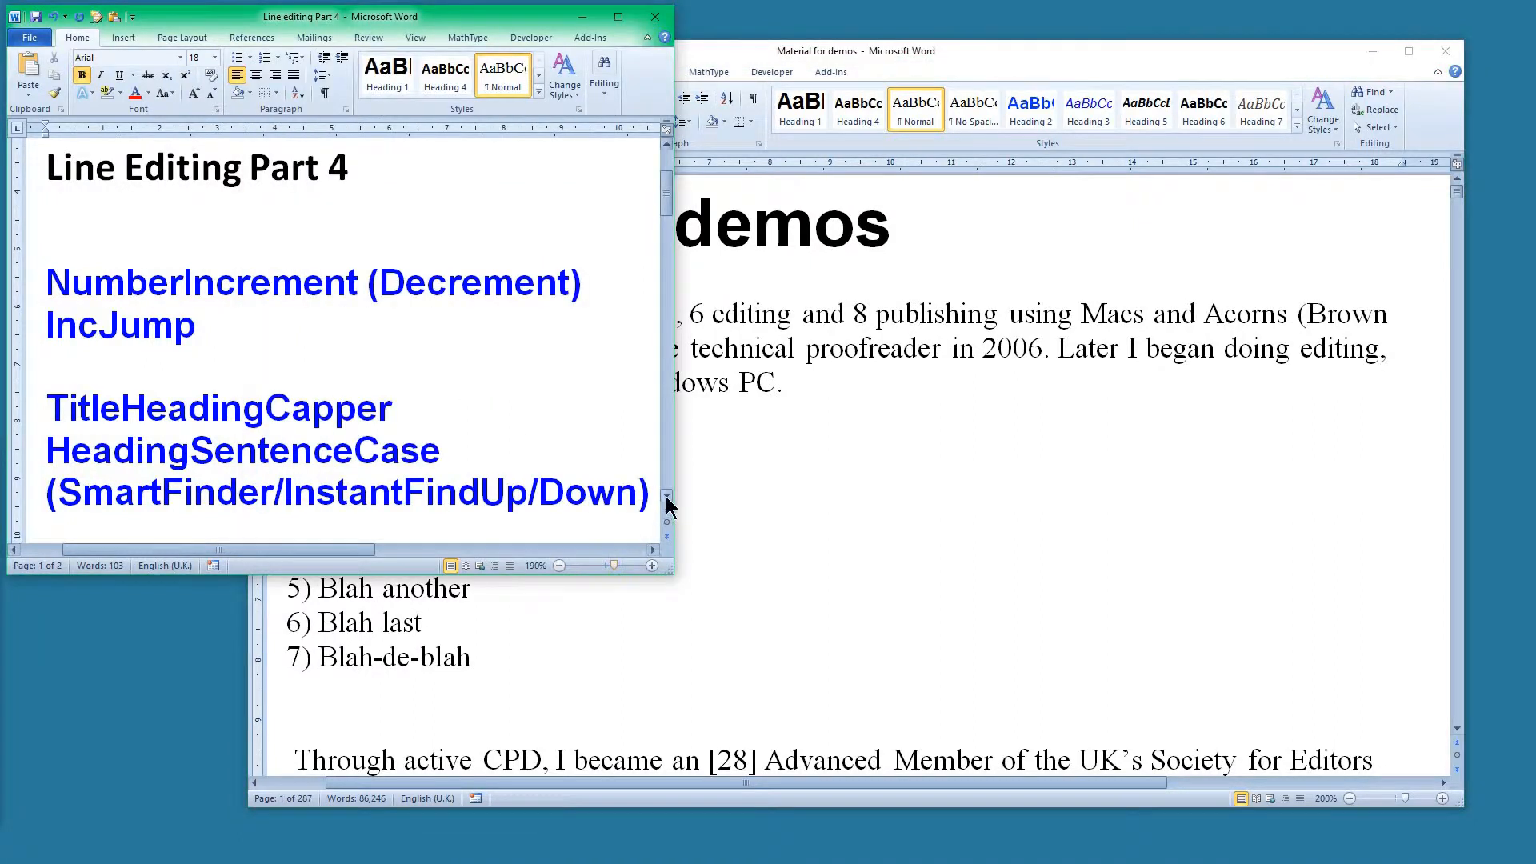
click(666, 496)
click(666, 496)
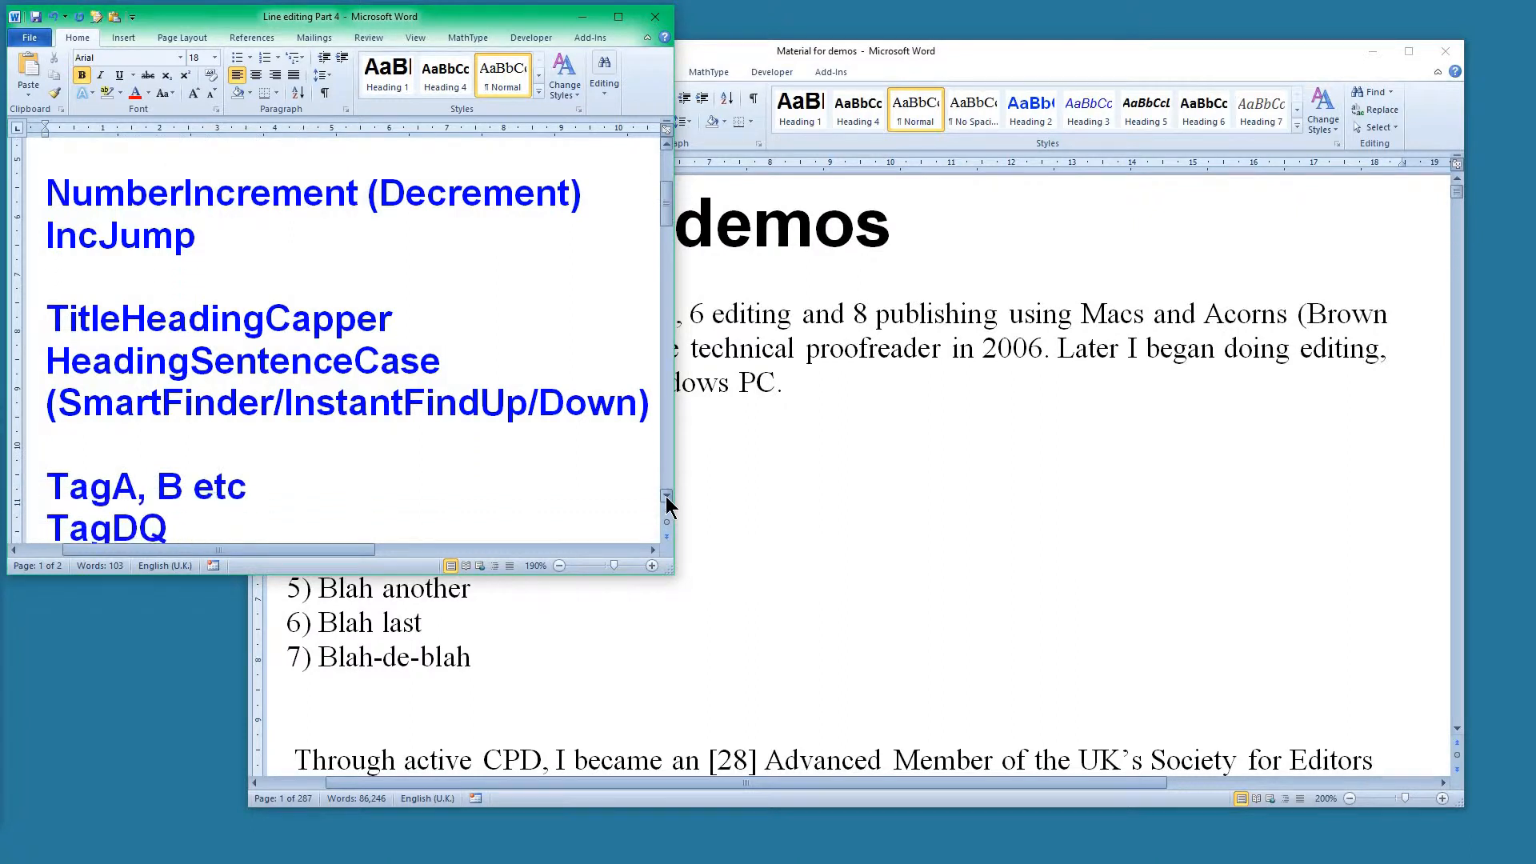
click(666, 496)
click(666, 496)
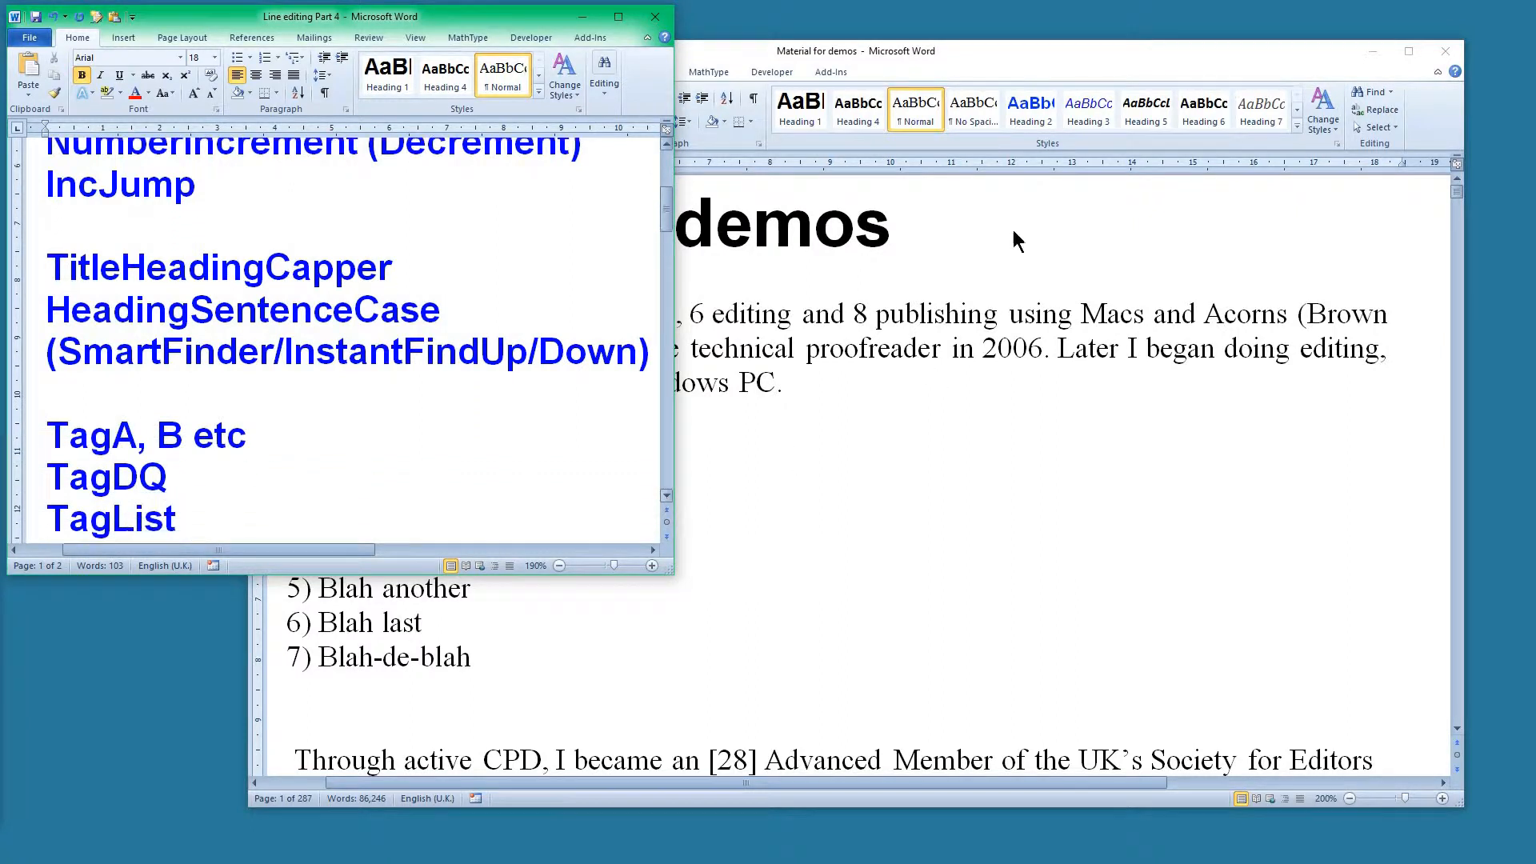
Tag the first three headings of the Material for demos document with <A> using the TagA macro.
click(1150, 64)
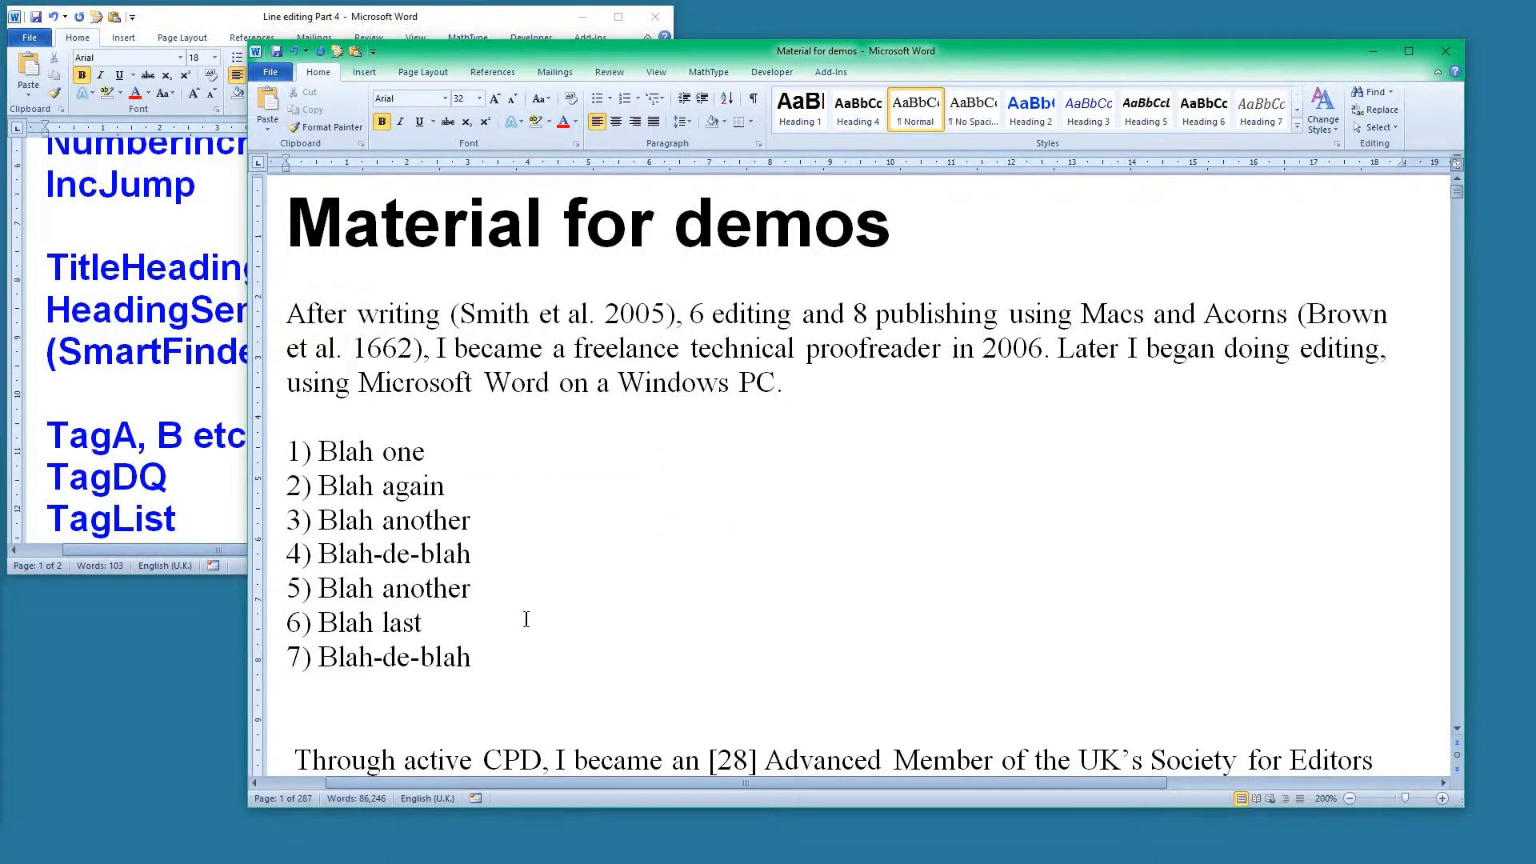
click(530, 614)
key(ctrl+Page_Down)
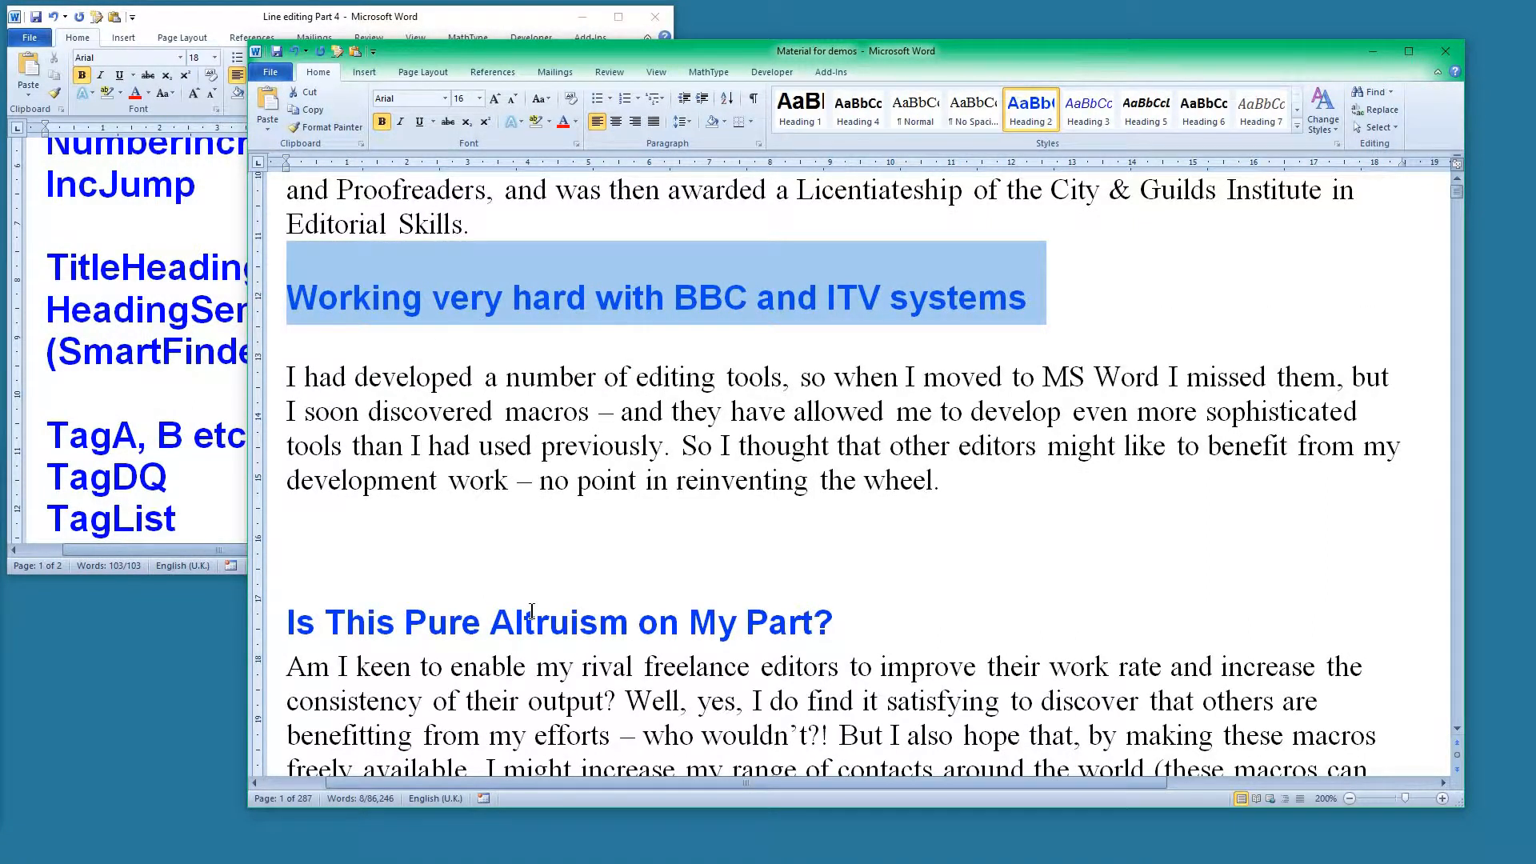
key(ctrl+alt+a)
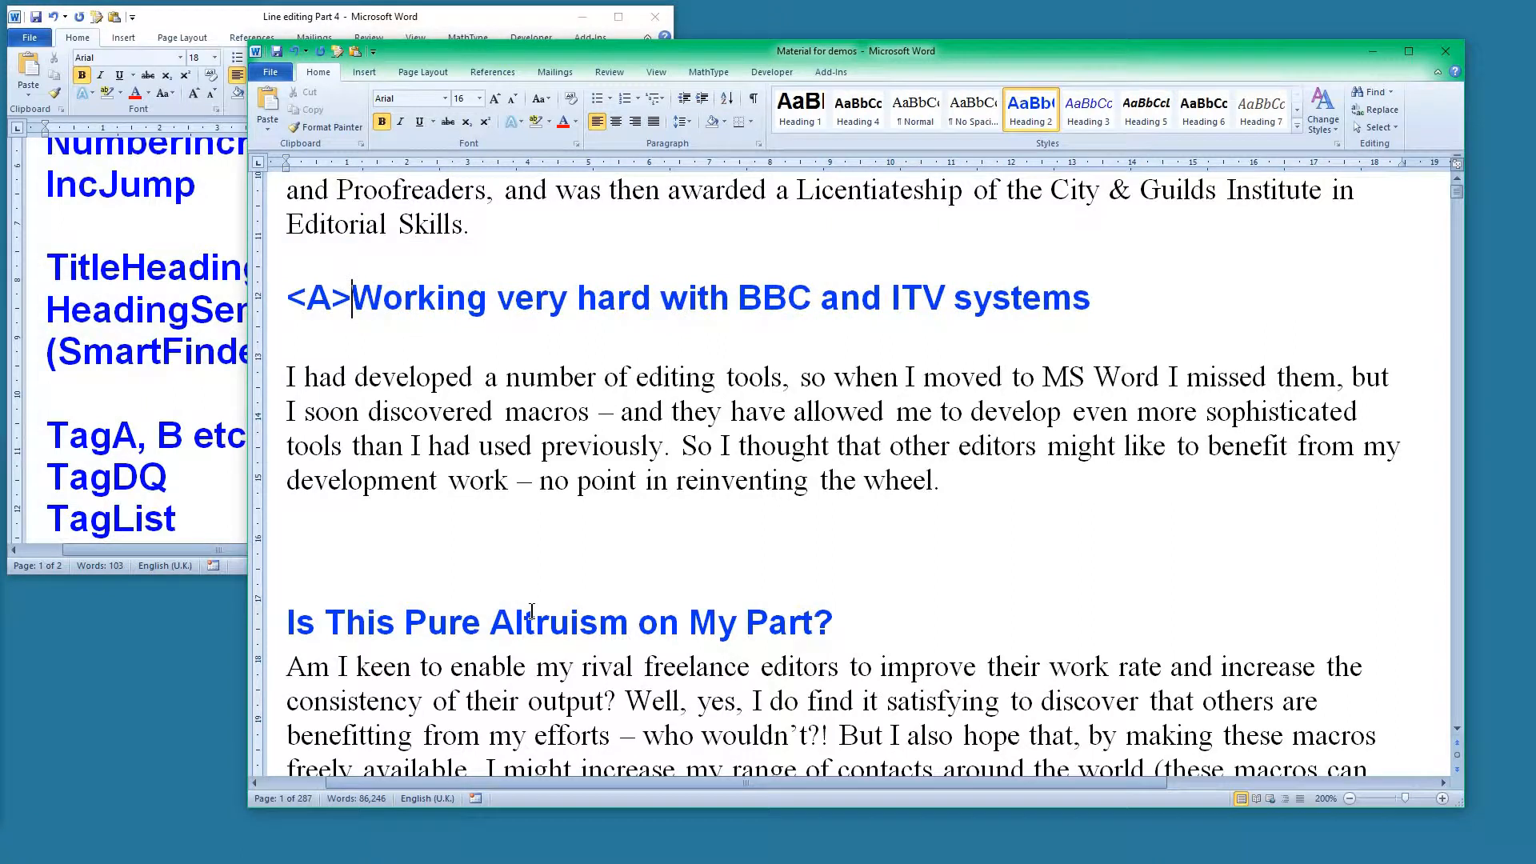
key(ctrl+Page_Down)
key(ctrl+alt+a)
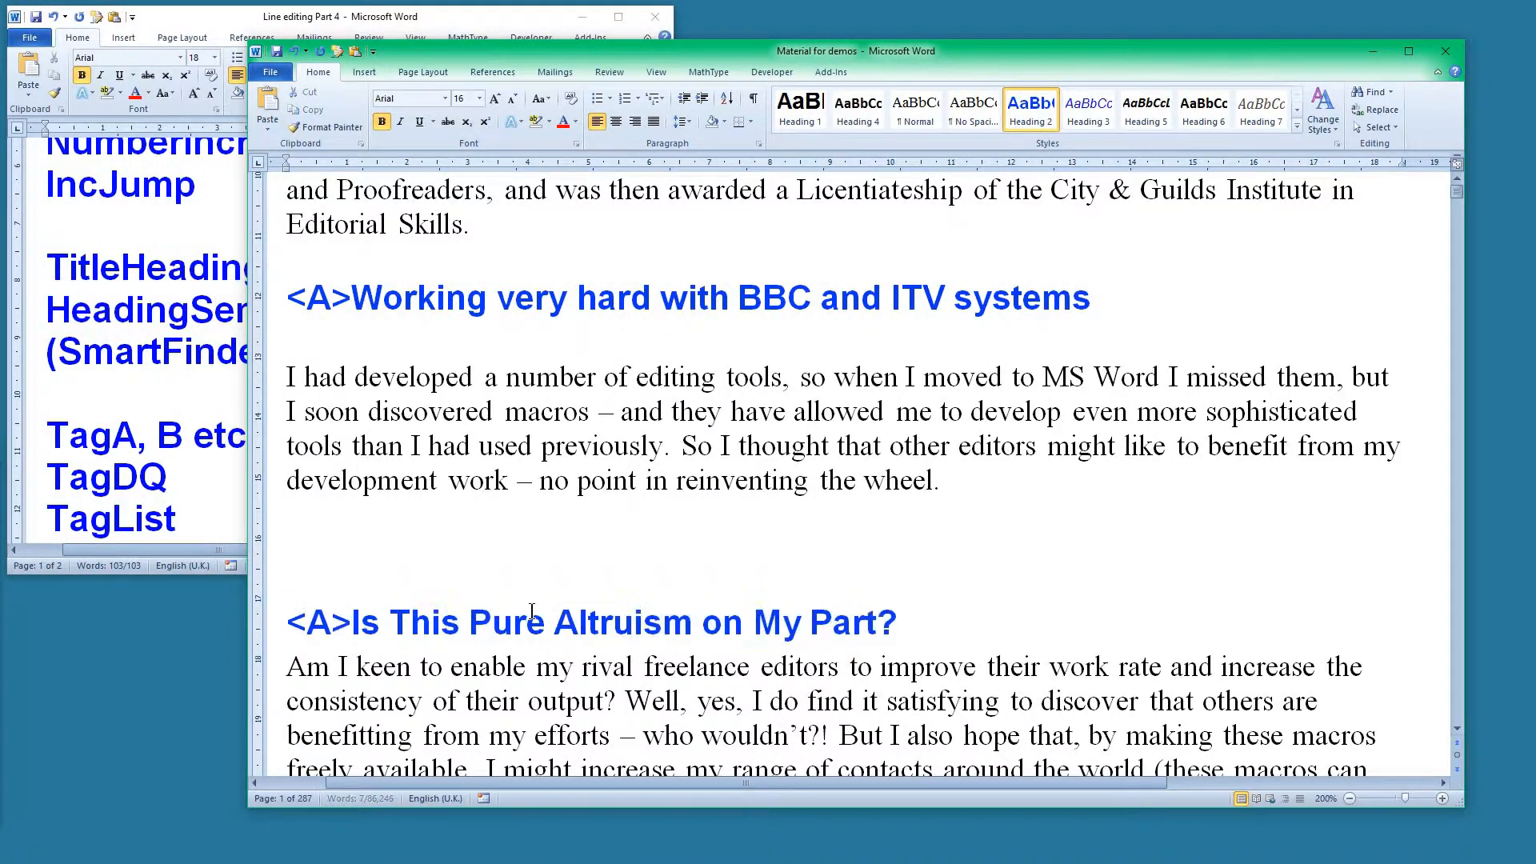
key(ctrl+Page_Down)
key(ctrl+alt+a)
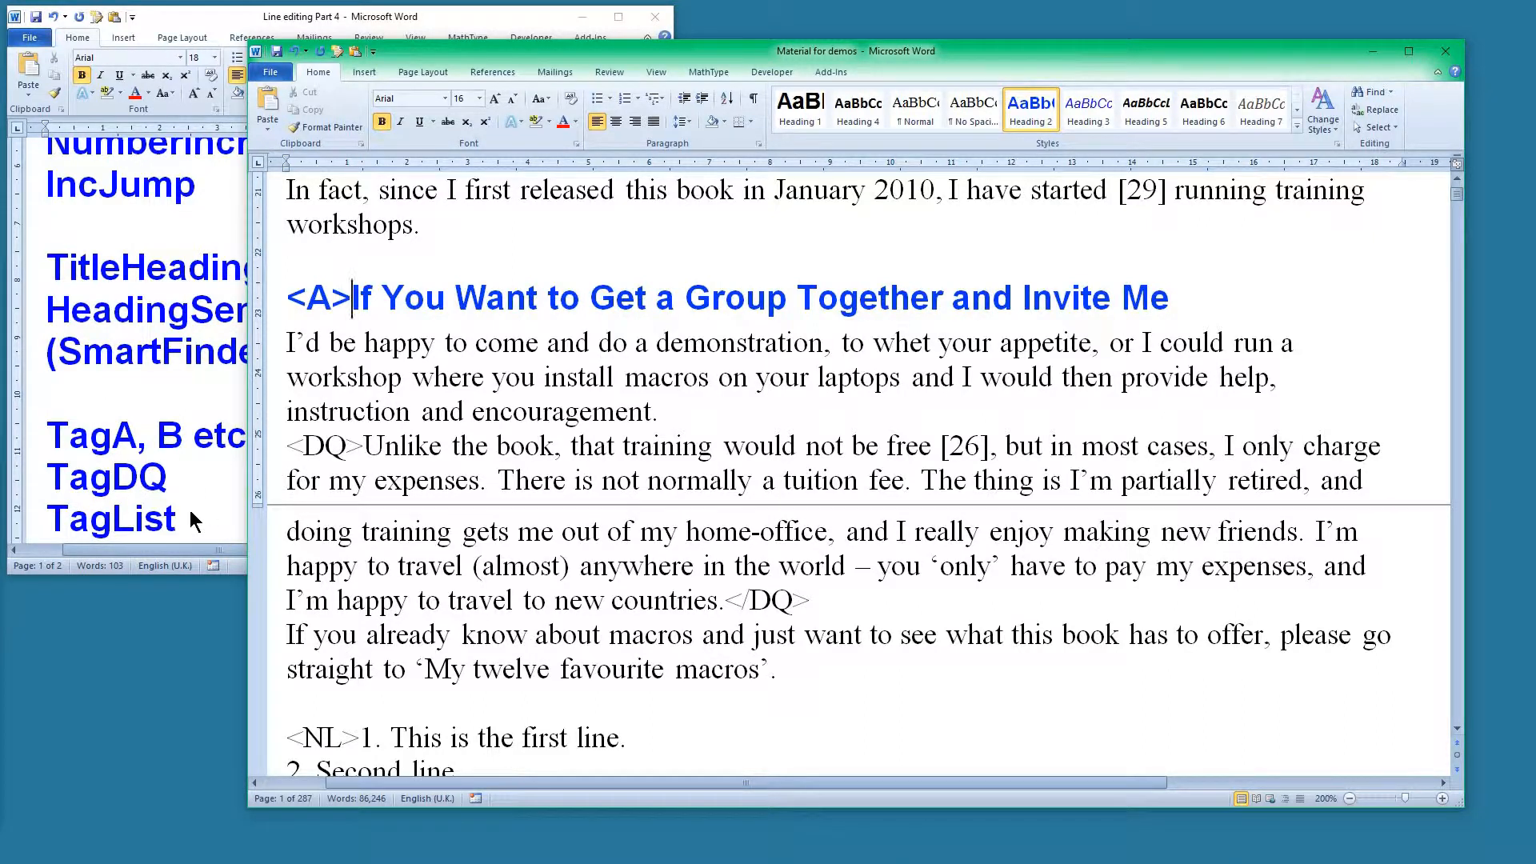
Examine the <DQ> quotation, the <NL> and <BL> lists and the untagged lists below the tagged headings.
scroll(624, 491, down, 5)
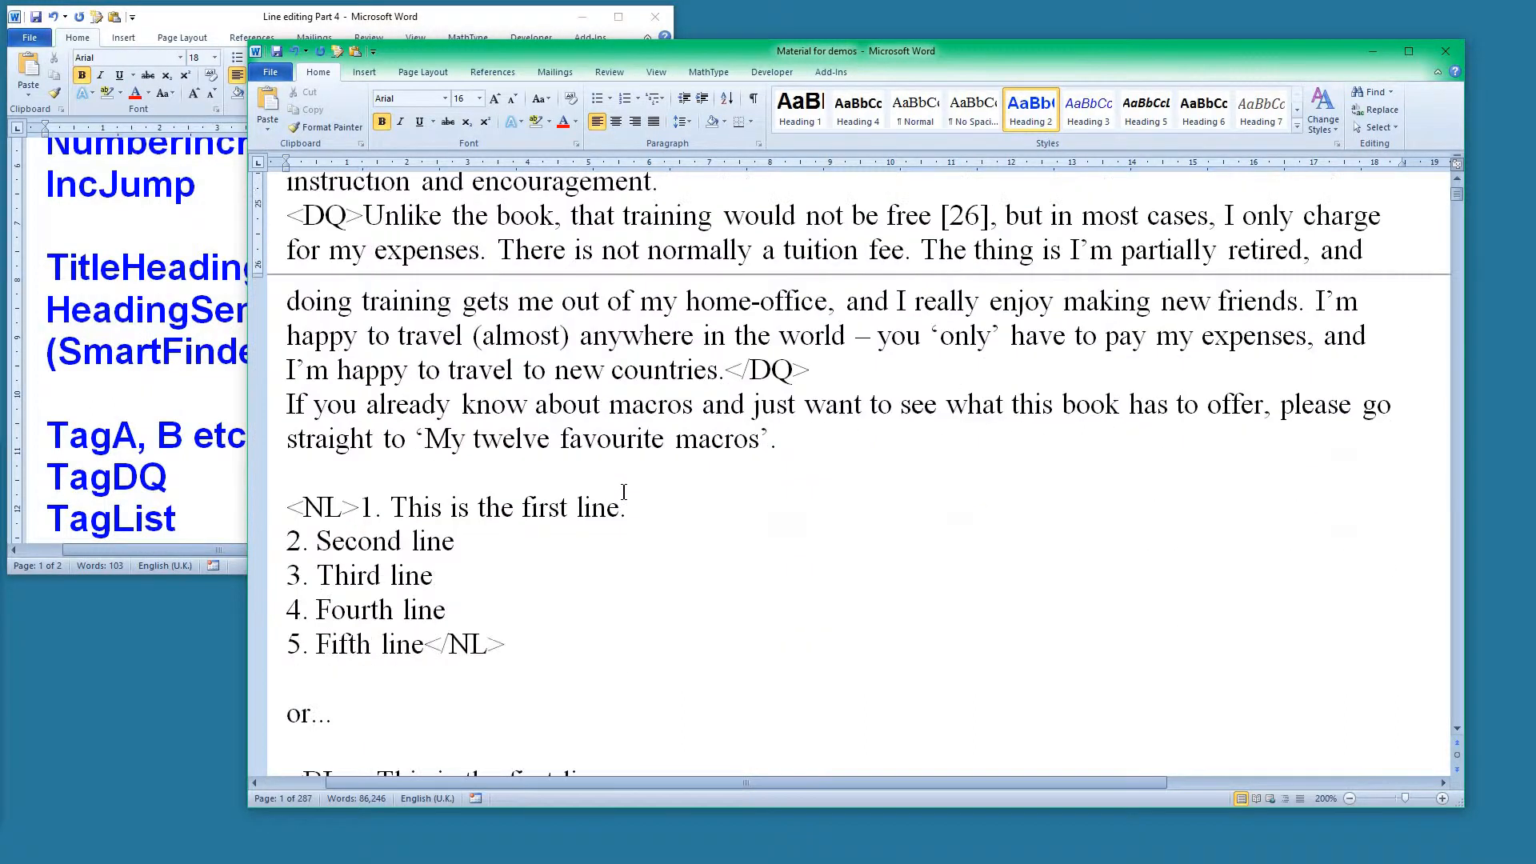
scroll(624, 491, down, 3)
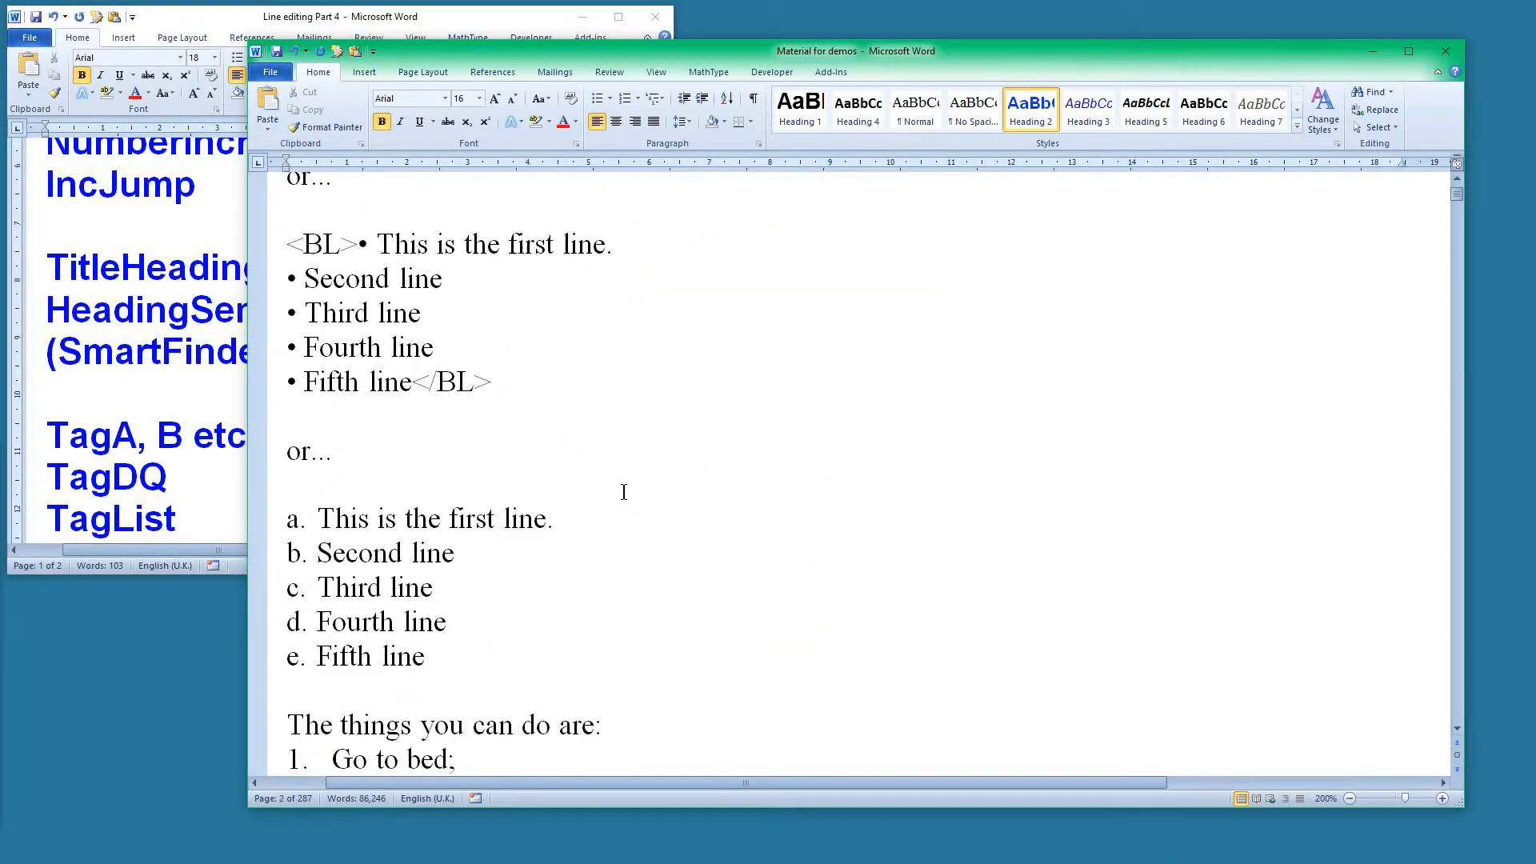
scroll(624, 492, up, 15)
scroll(625, 494, up, 5)
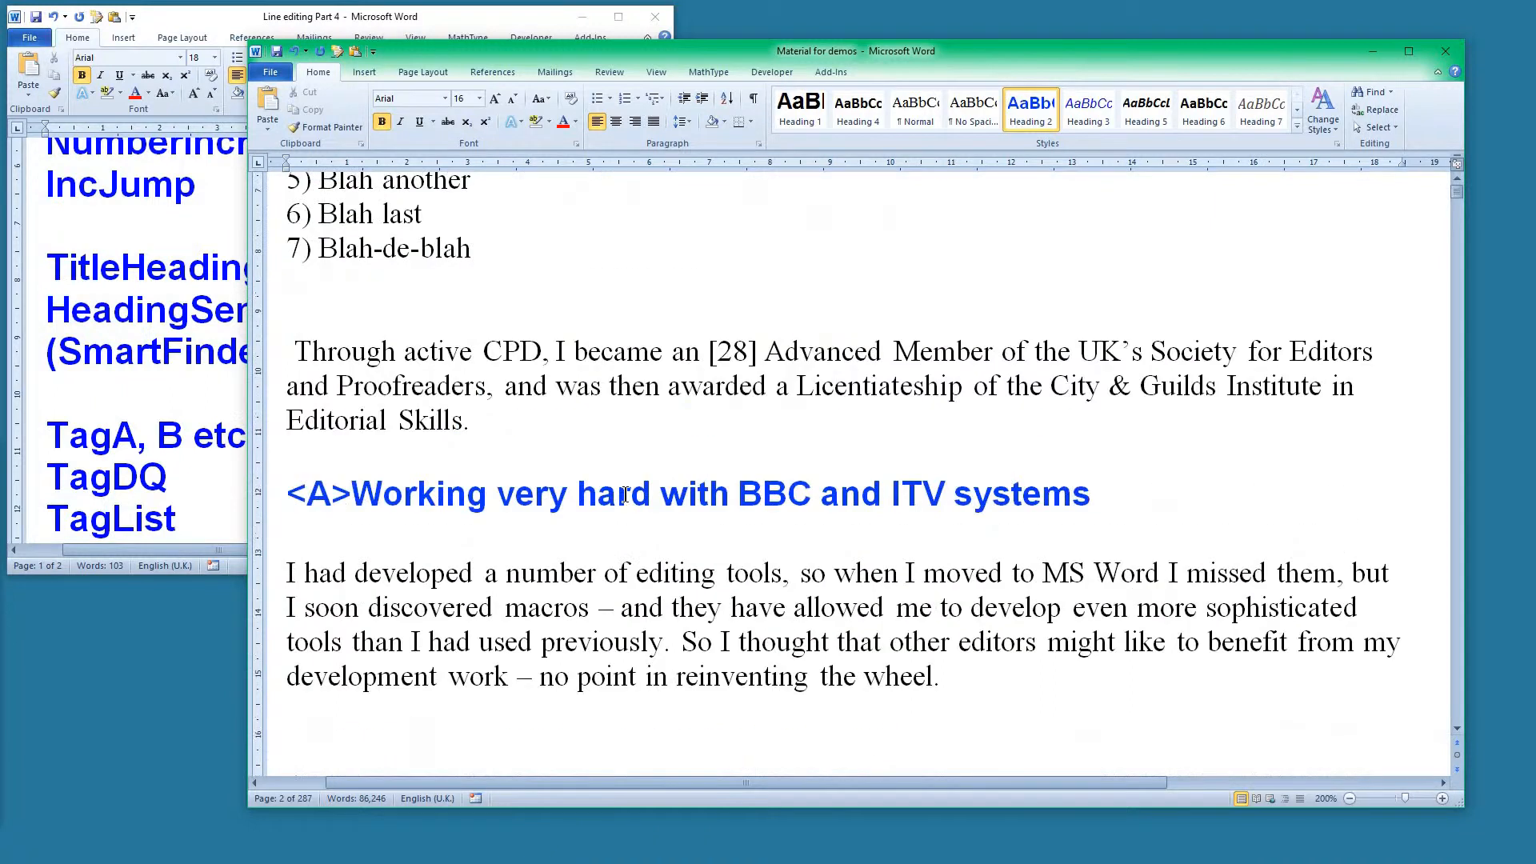
scroll(625, 494, down, 18)
scroll(625, 493, down, 12)
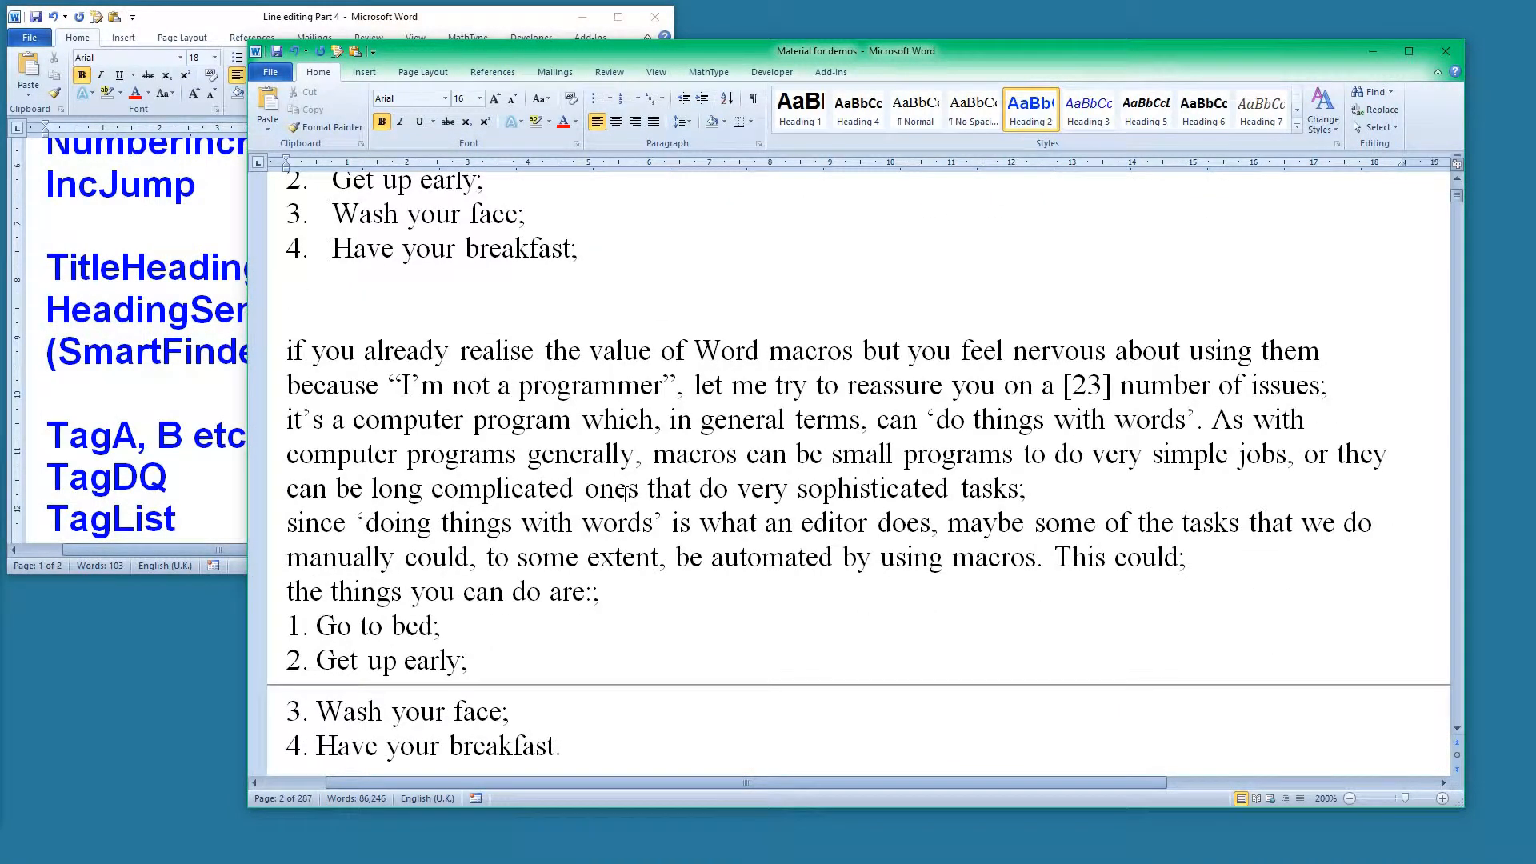
Run TagDQ on the italic "Unlike the book" quotation to remove its italics and quote marks and enclose it in <DQ> and </DQ>.
key(shift+F5)
scroll(636, 510, down, 2)
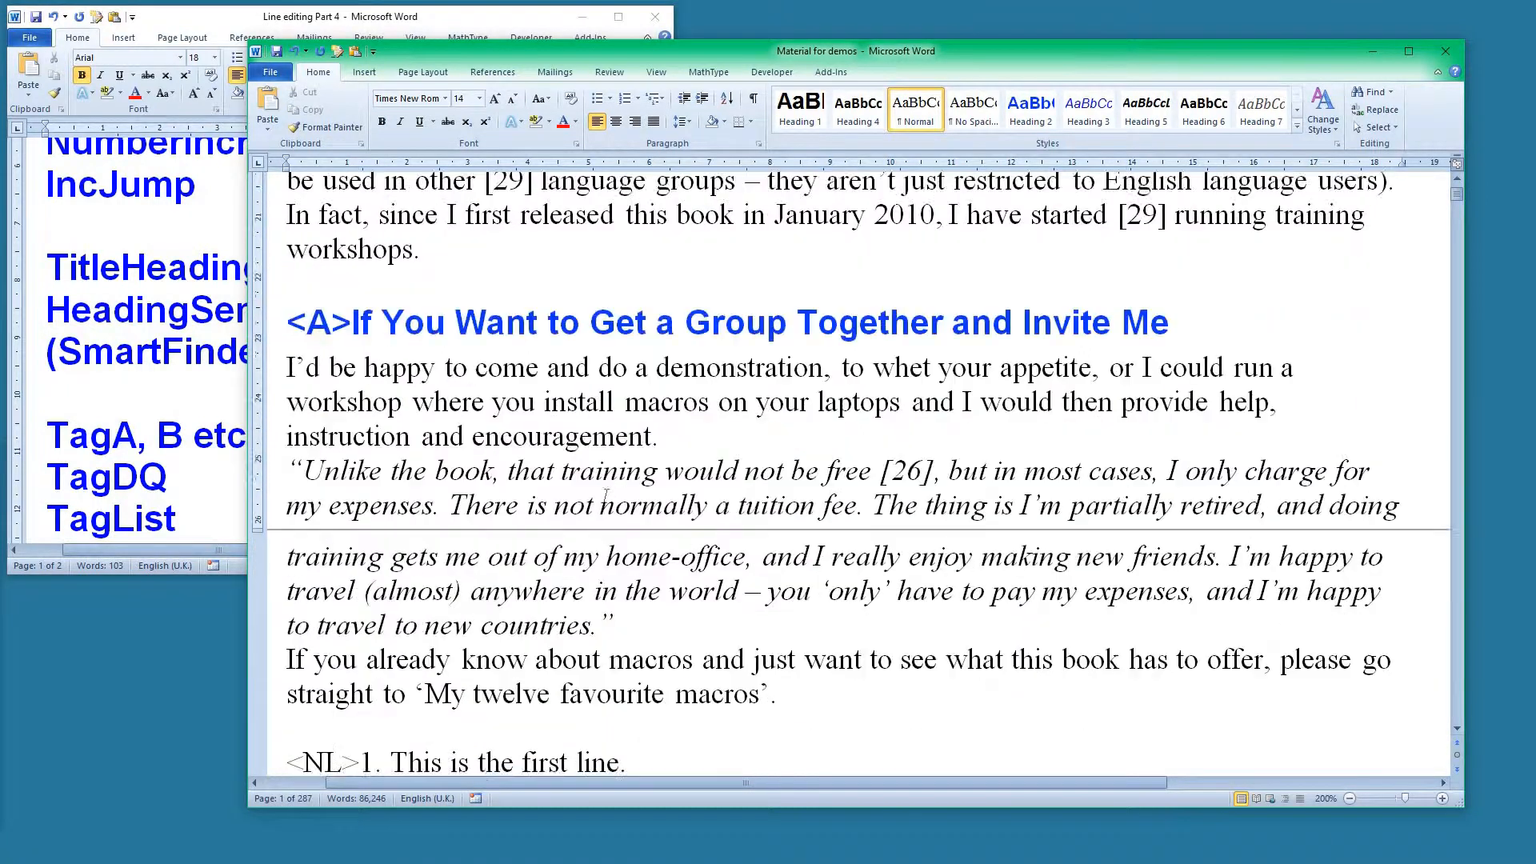
scroll(606, 495, down, 2)
click(577, 436)
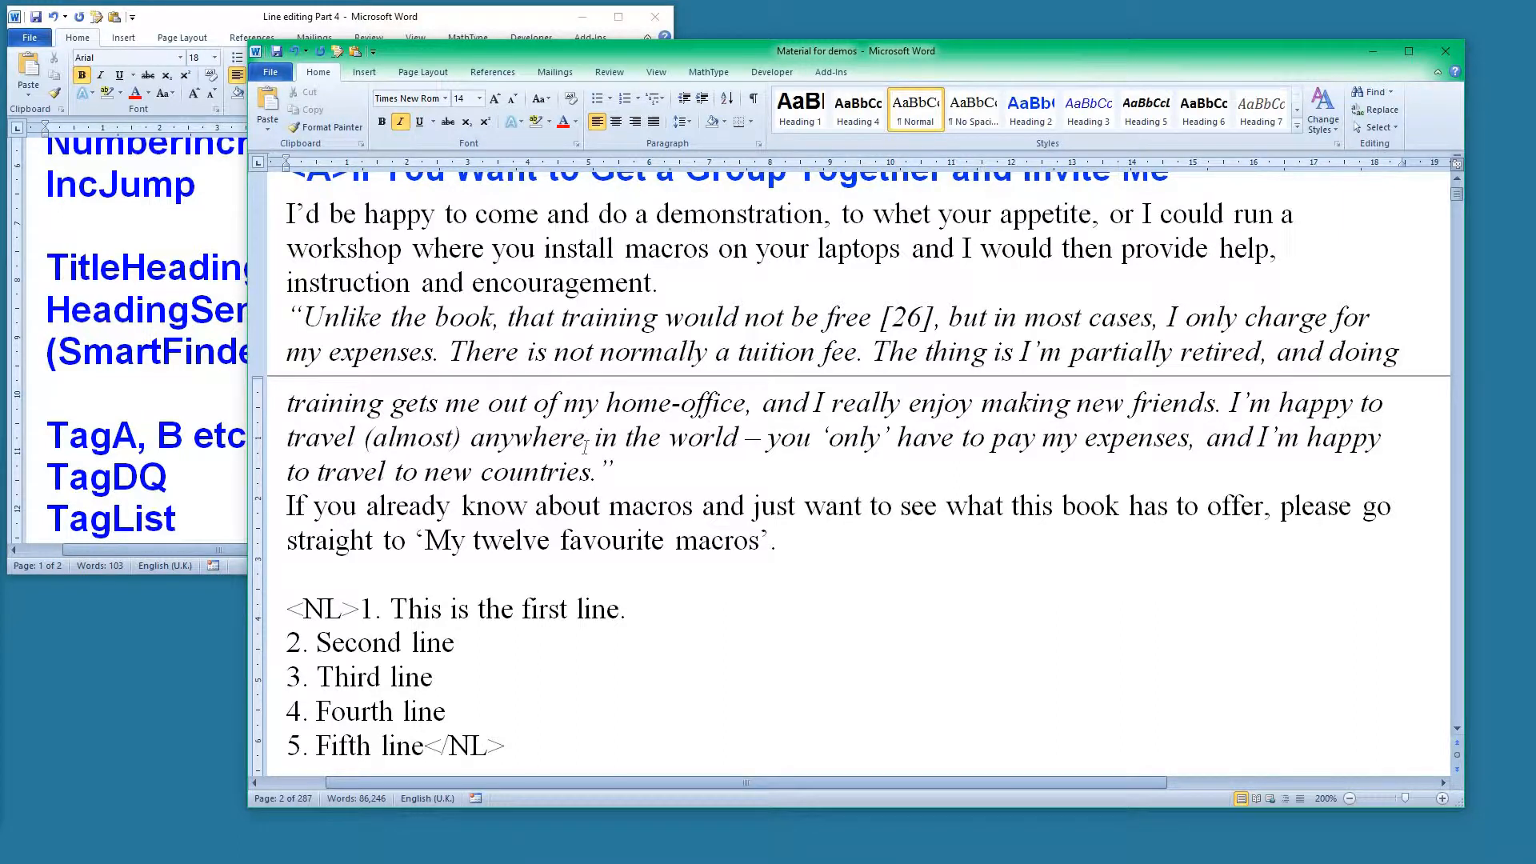
key(ctrl+alt+q)
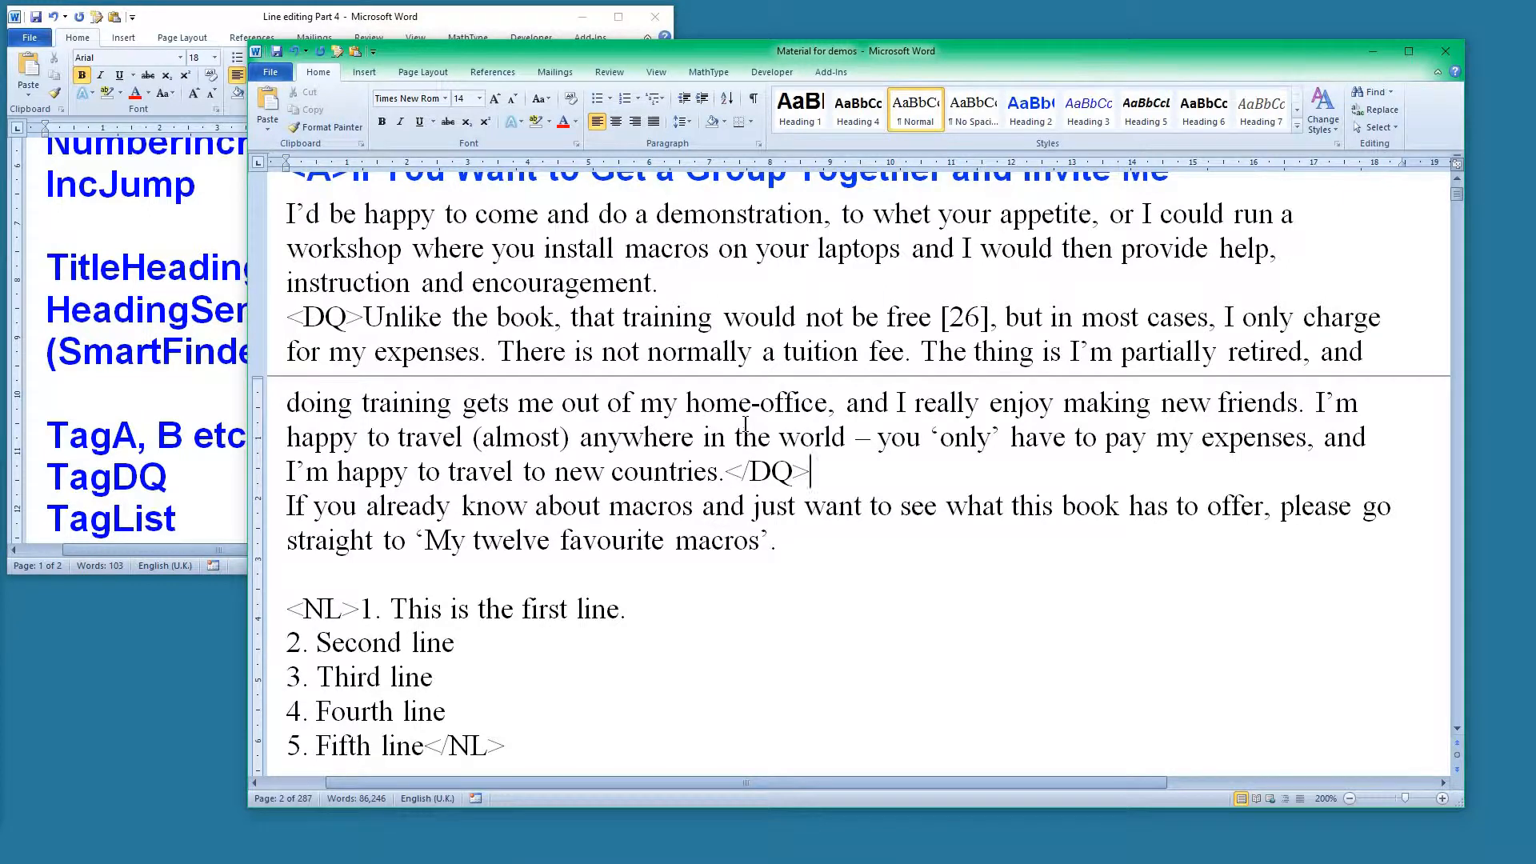
Undo the TagDQ changes one at a time and tag the same quotation with <DQ> and </DQ> again.
key(ctrl+z)
key(ctrl+z)
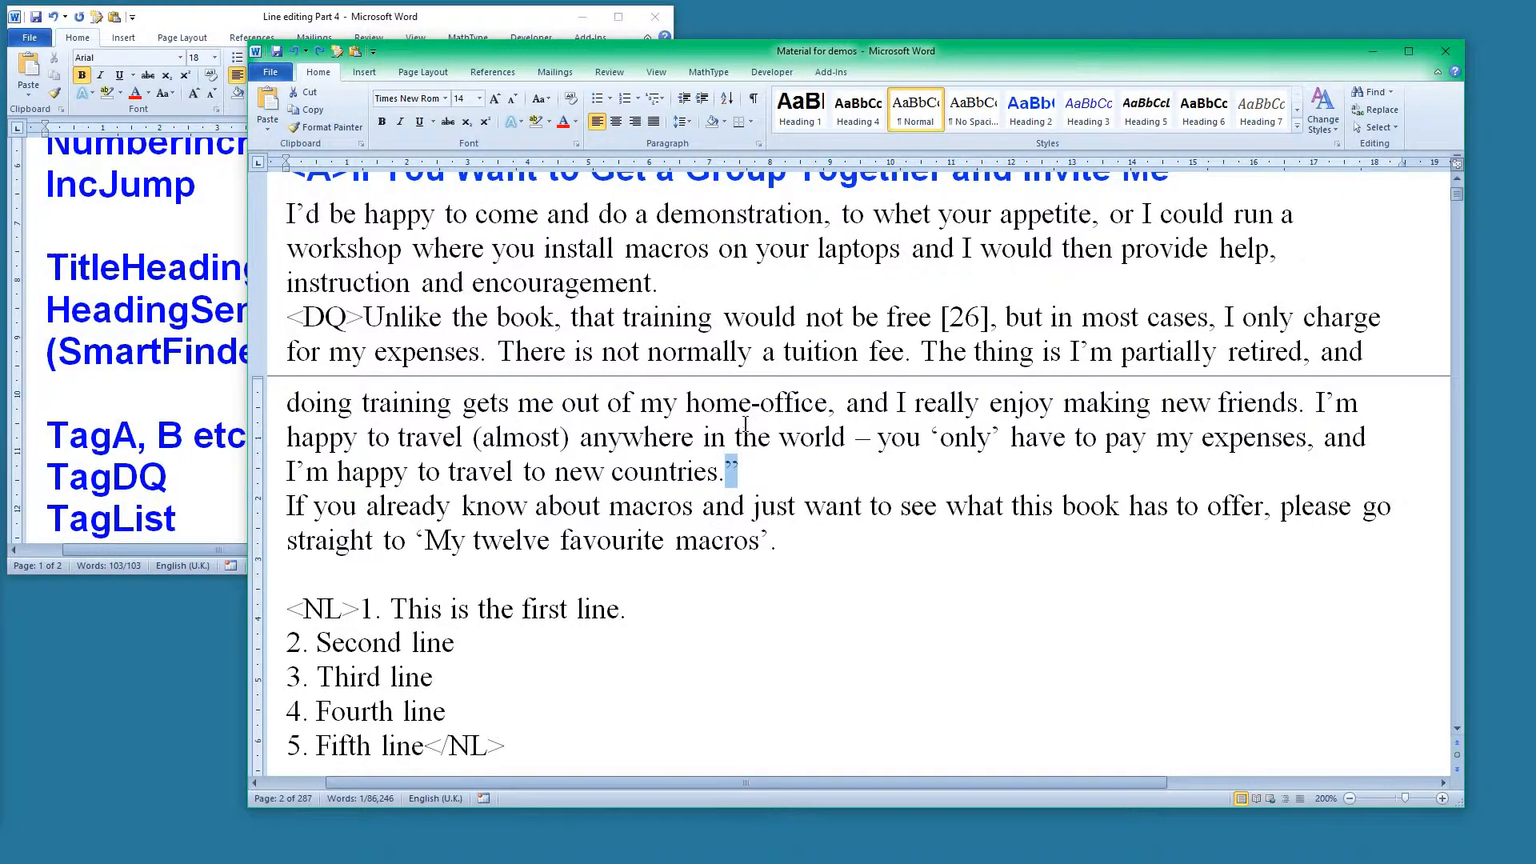
key(ctrl+z)
key(ctrl+z)
key(ctrl+z)
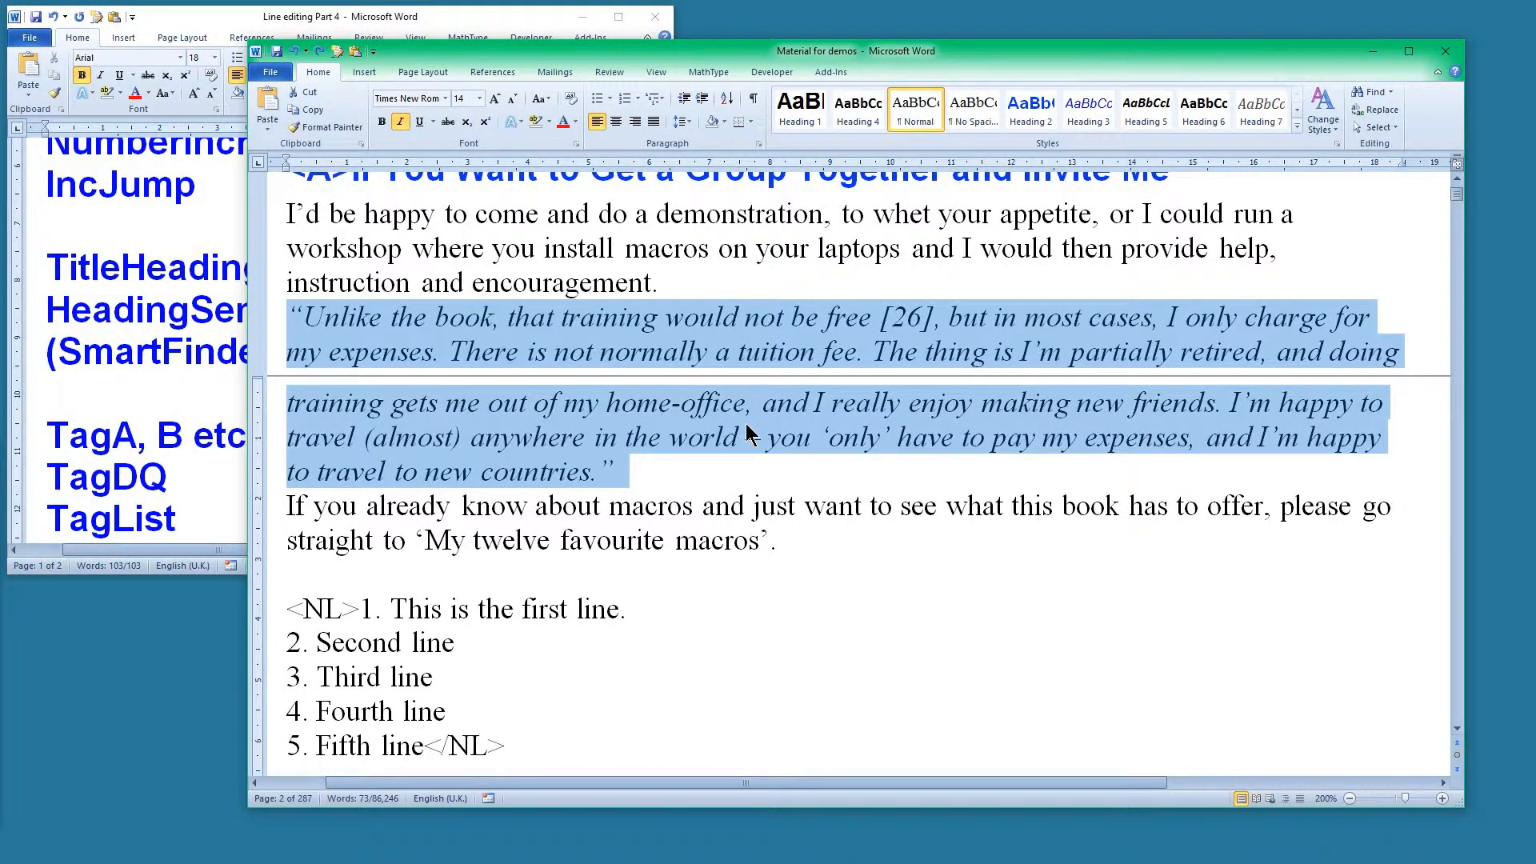
click(632, 358)
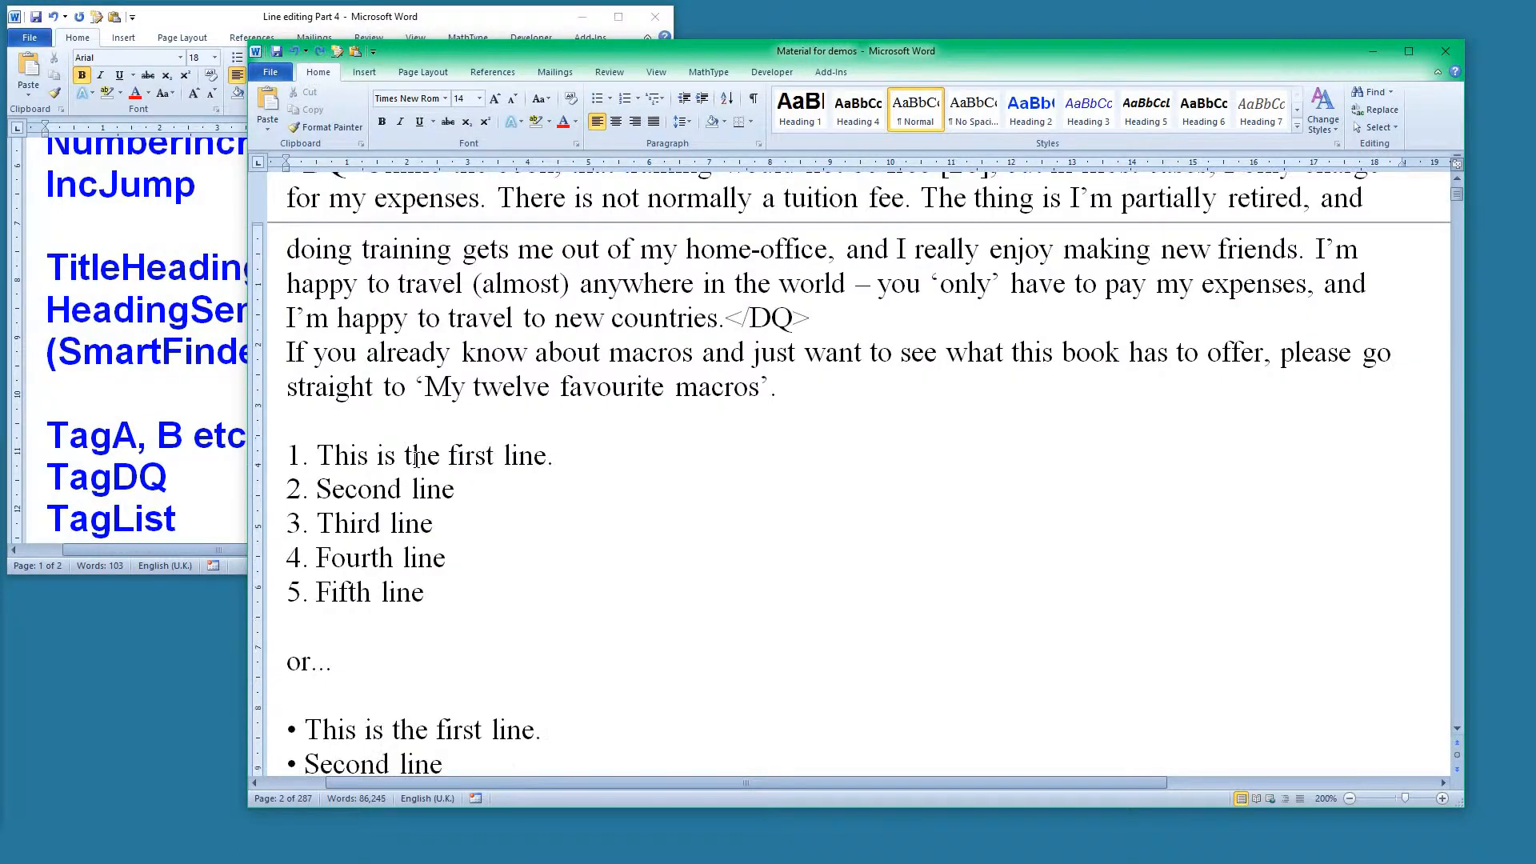
Run TagList on the numbered list starting "This is the first line." to enclose it in <NL> and </NL>.
scroll(466, 346, up, 1)
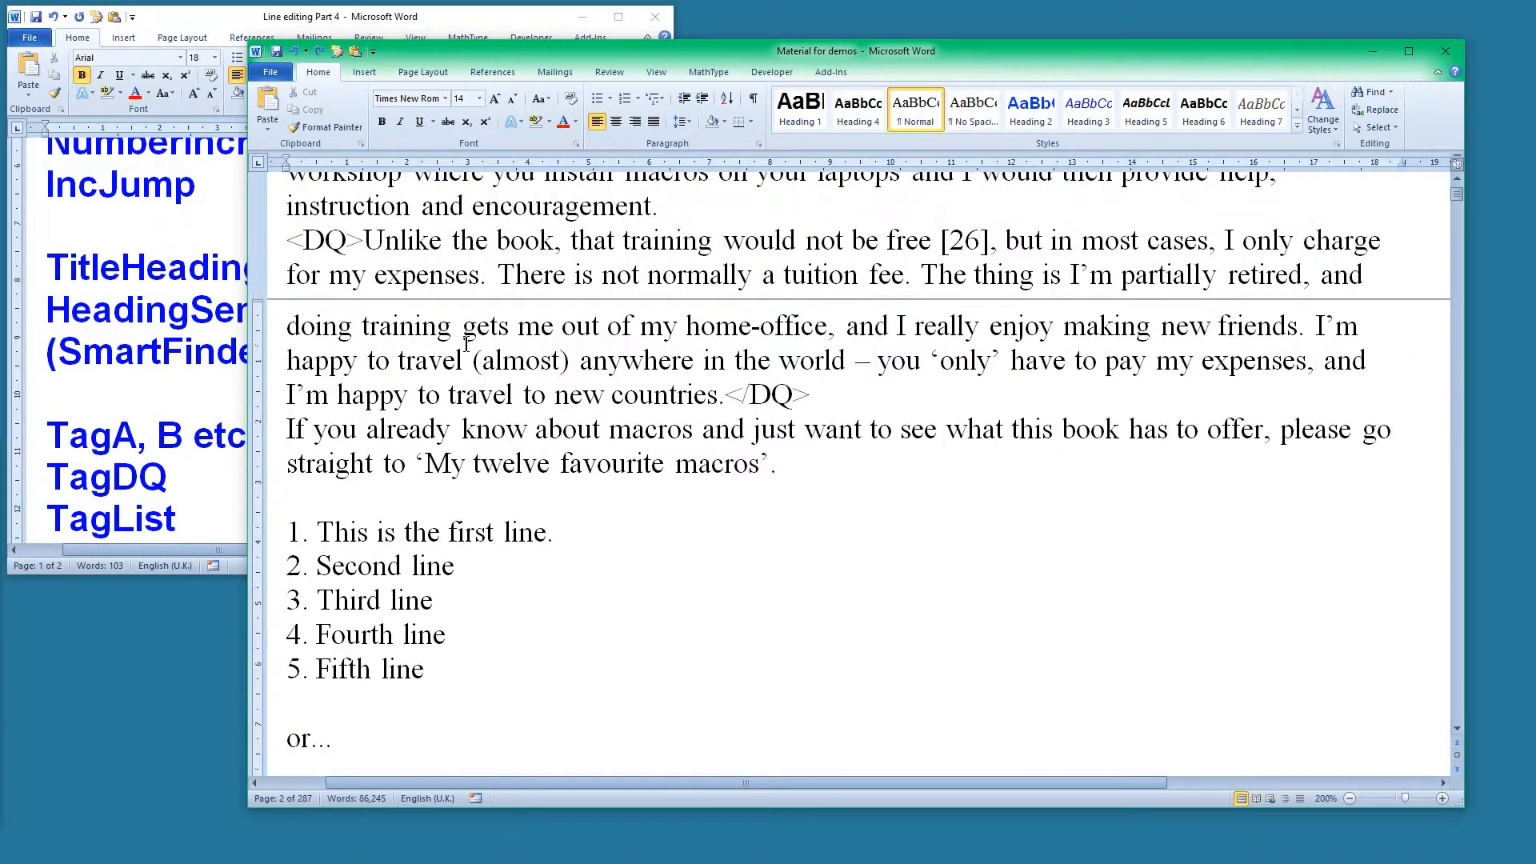
scroll(456, 356, down, 1)
click(374, 461)
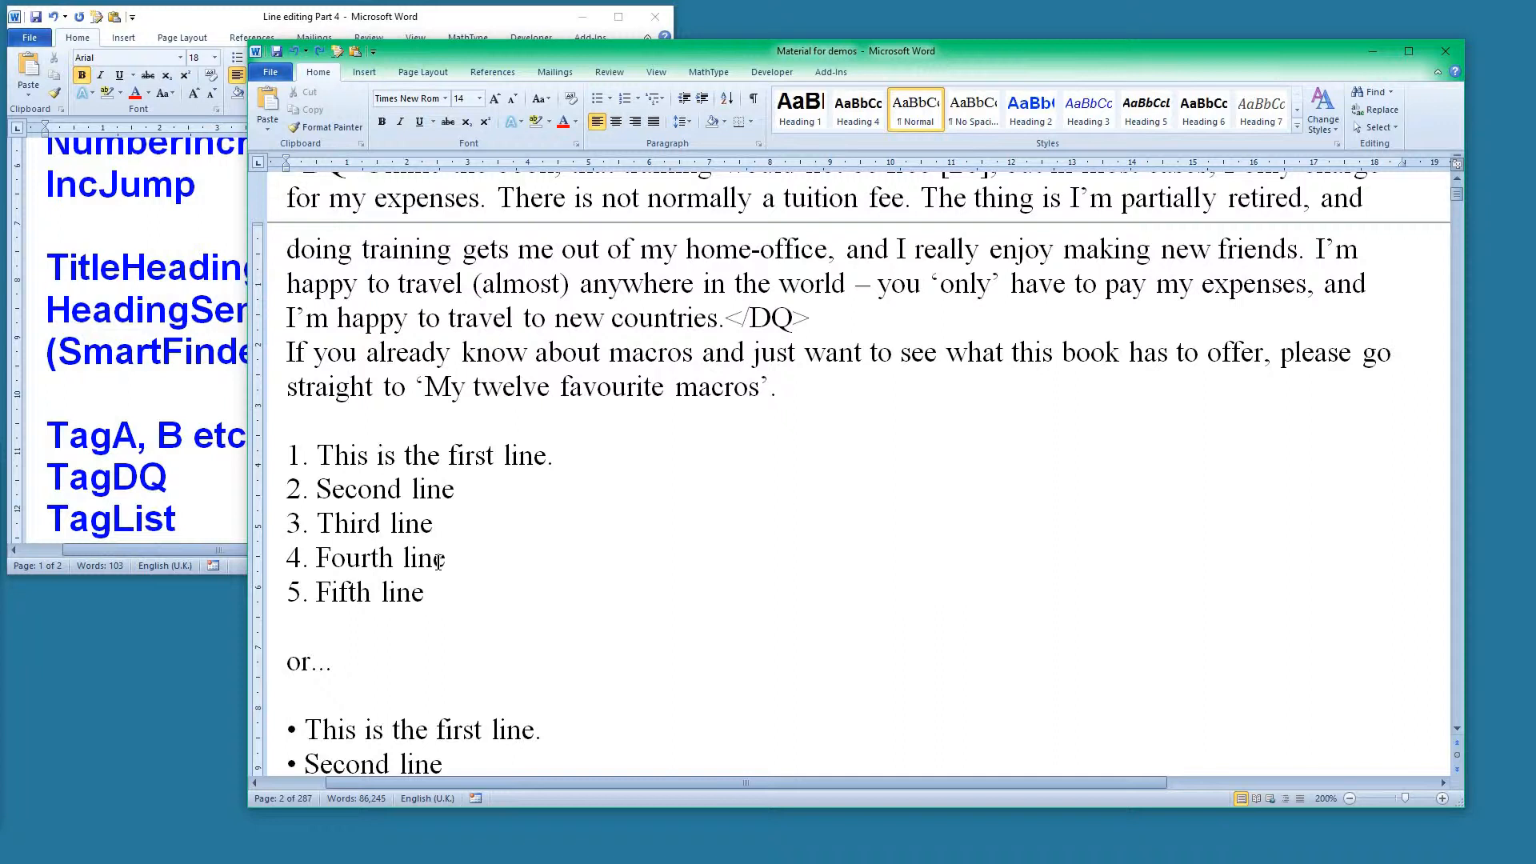
key(ctrl+alt+l)
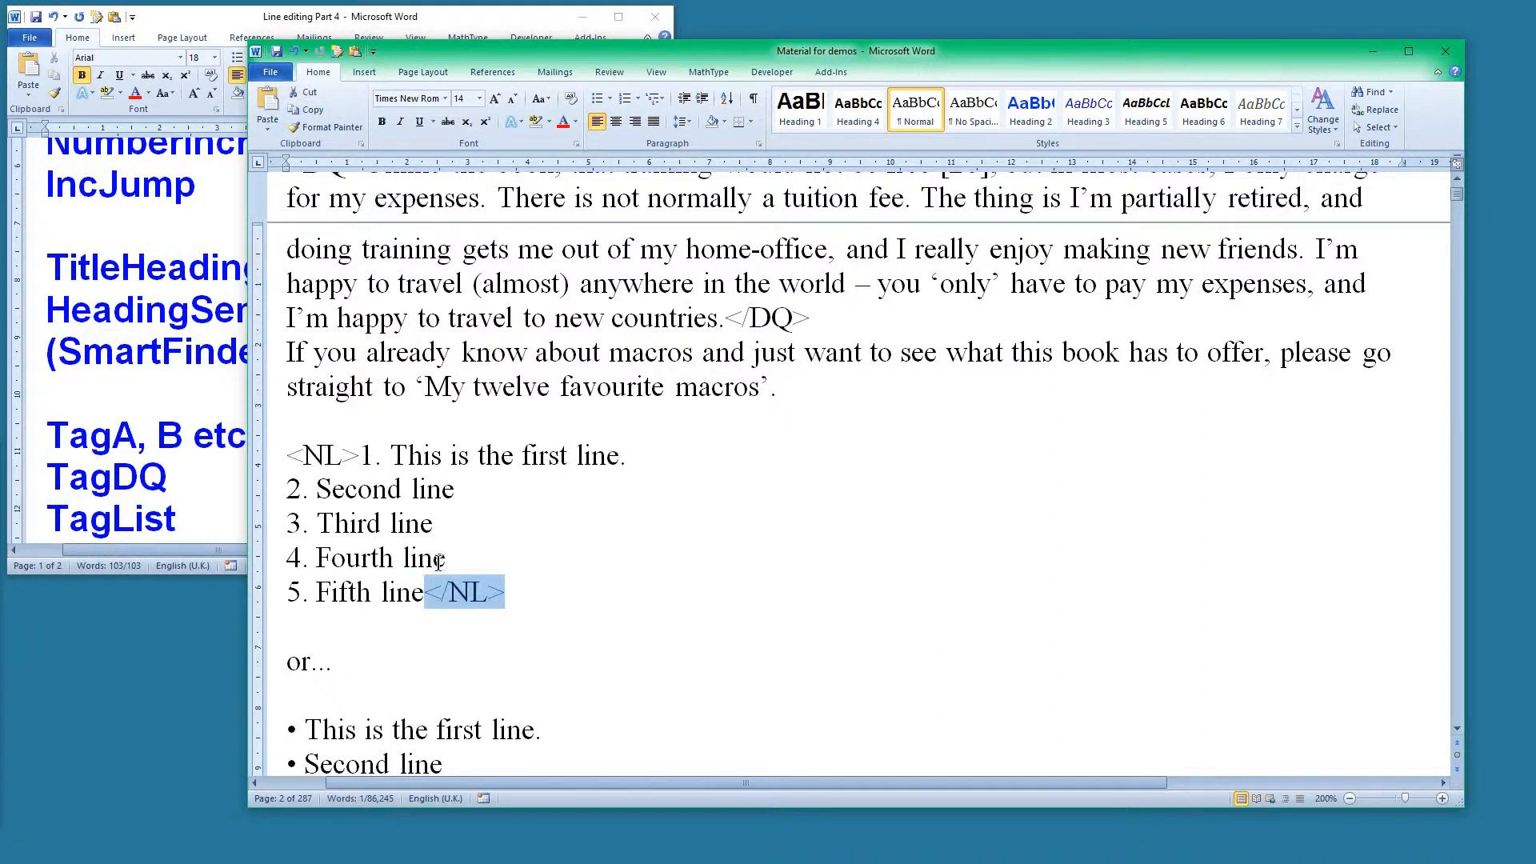
Run TagList on the five-line bulleted list to enclose it in <BL> and </BL>.
scroll(400, 669, down, 2)
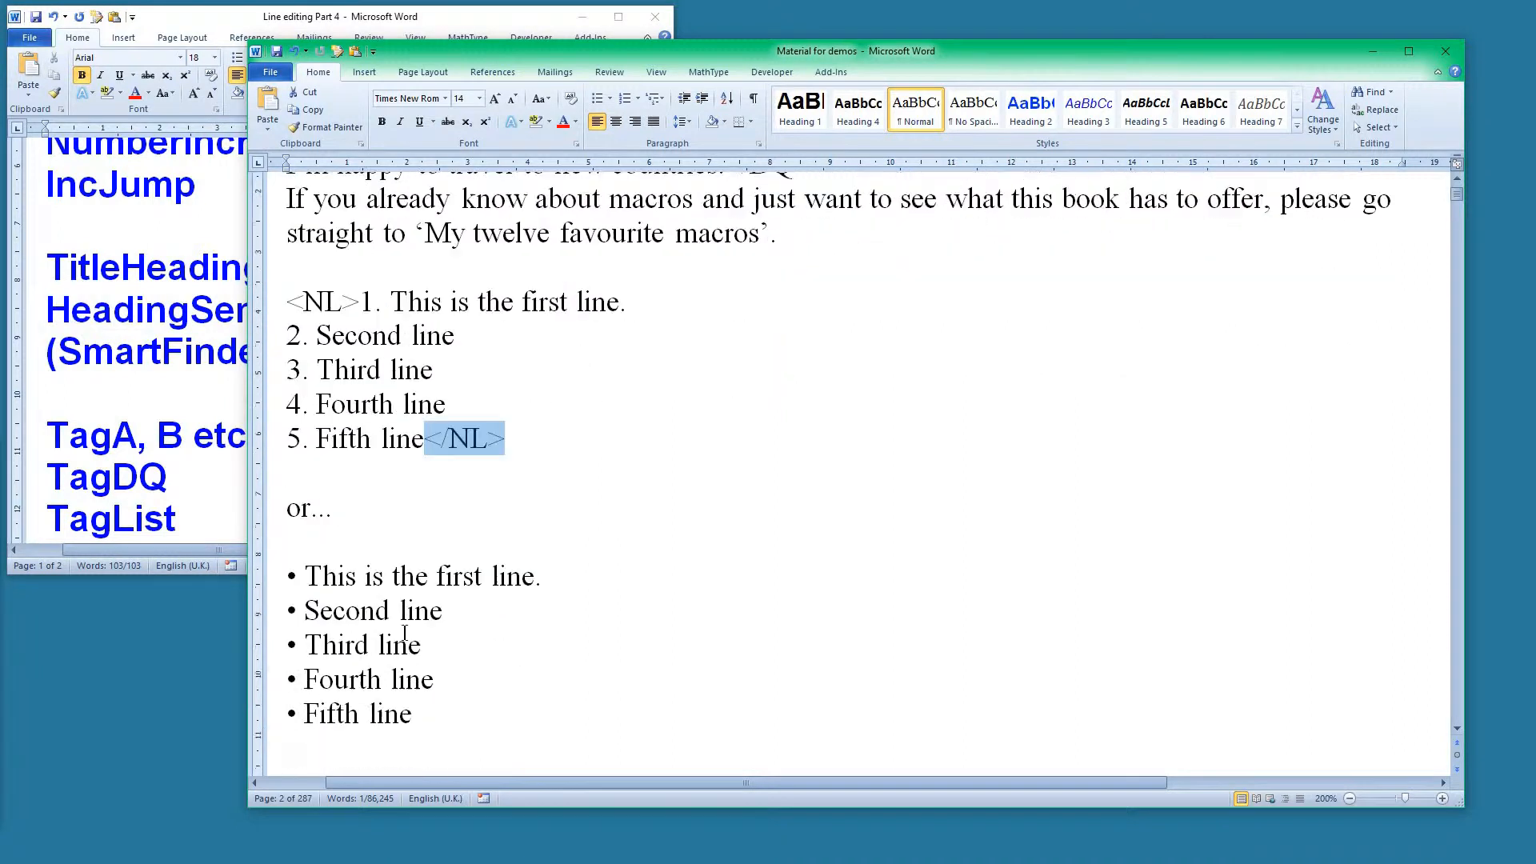
click(396, 582)
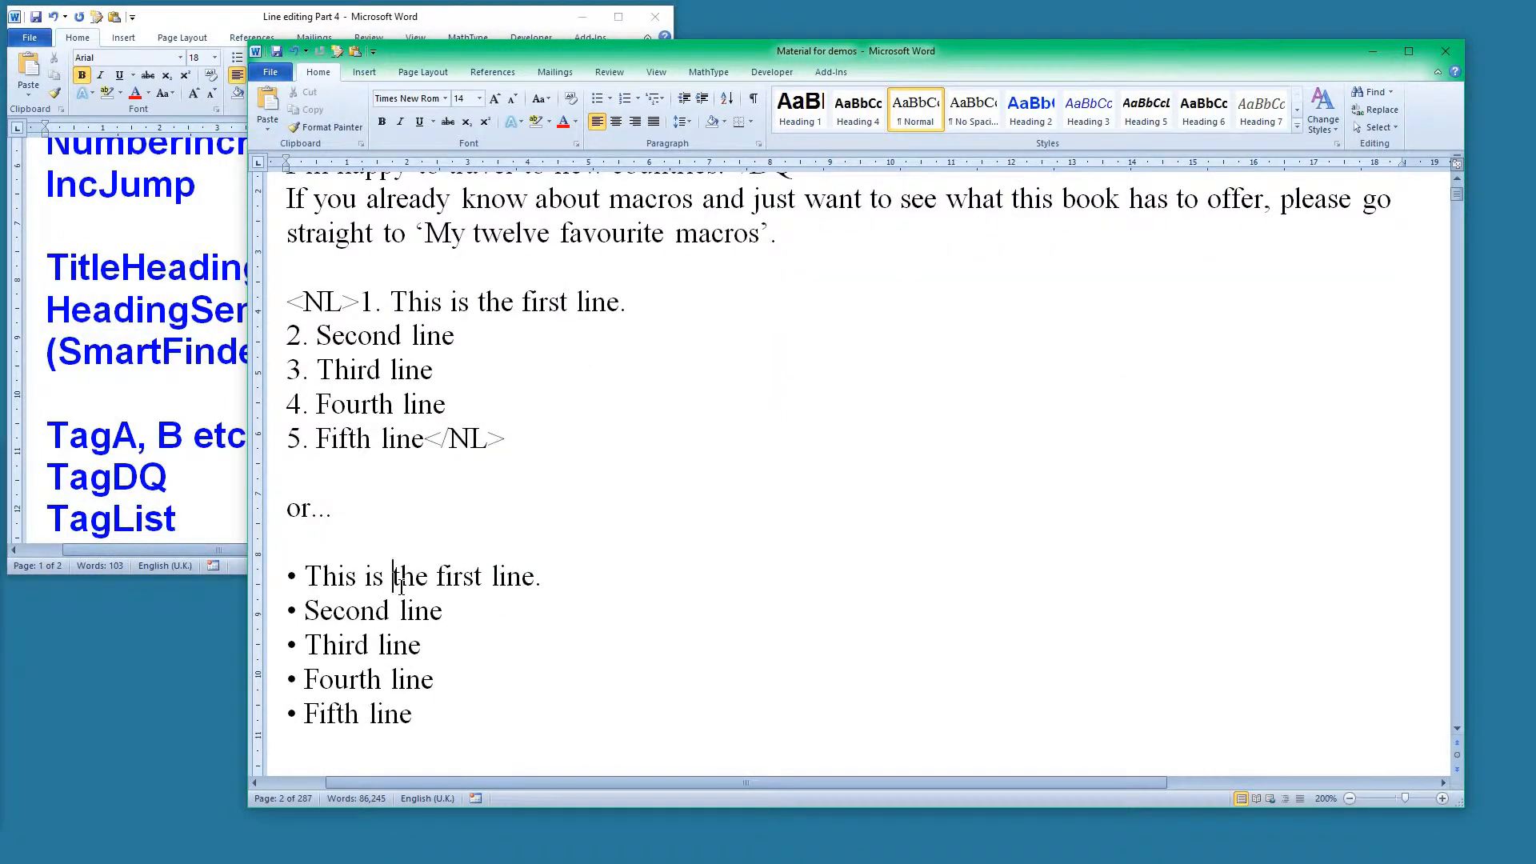
key(ctrl+alt+l)
Run TagList on the lettered a–e list to enclose it in <LL> and </LL>, and deselect the closing tag.
scroll(400, 592, down, 3)
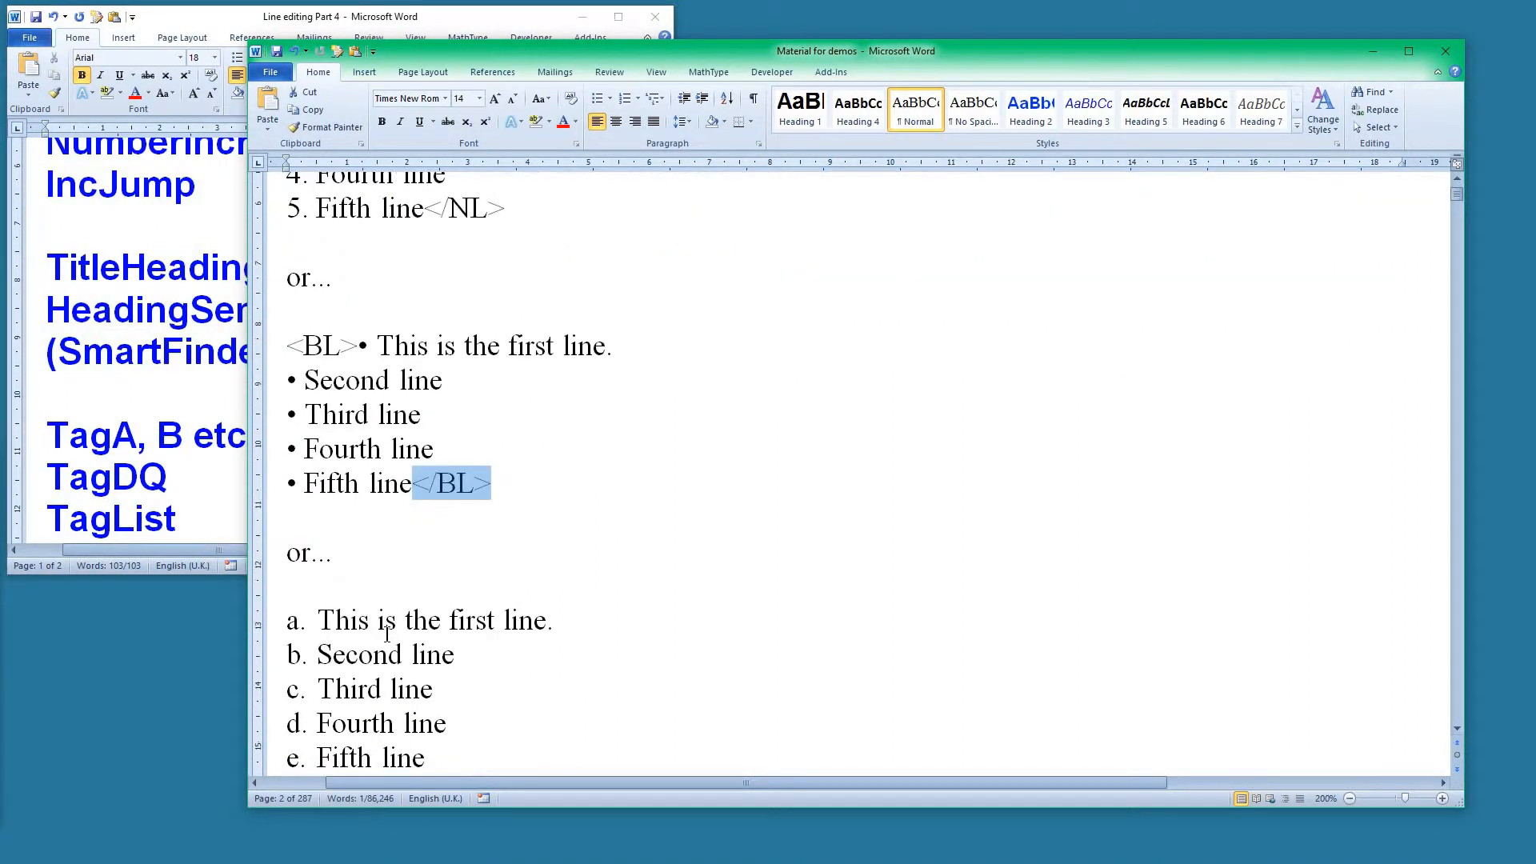
scroll(388, 634, down, 1)
click(385, 545)
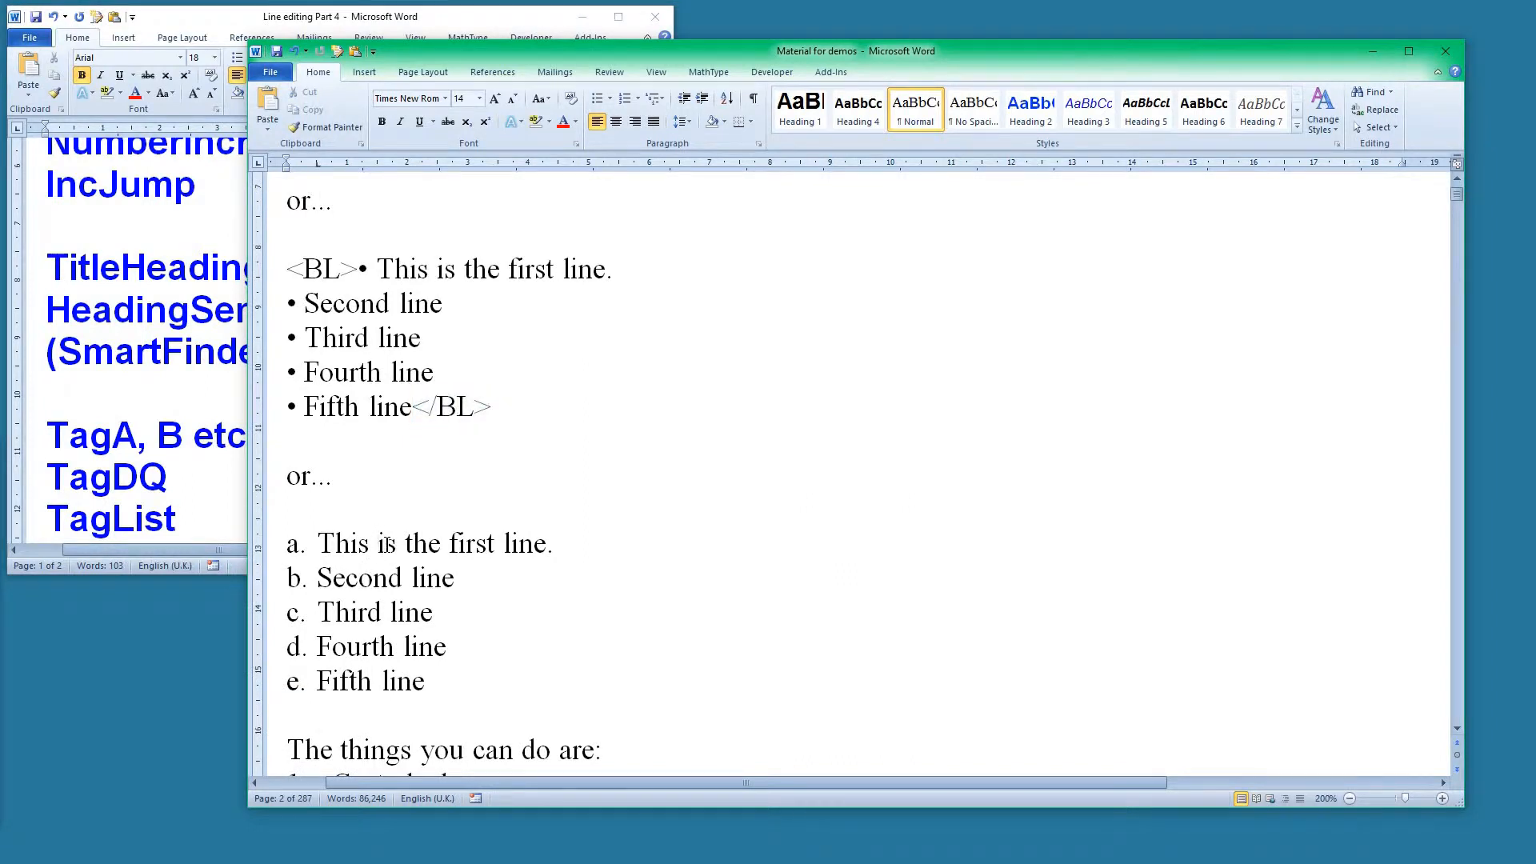
key(ctrl+alt+l)
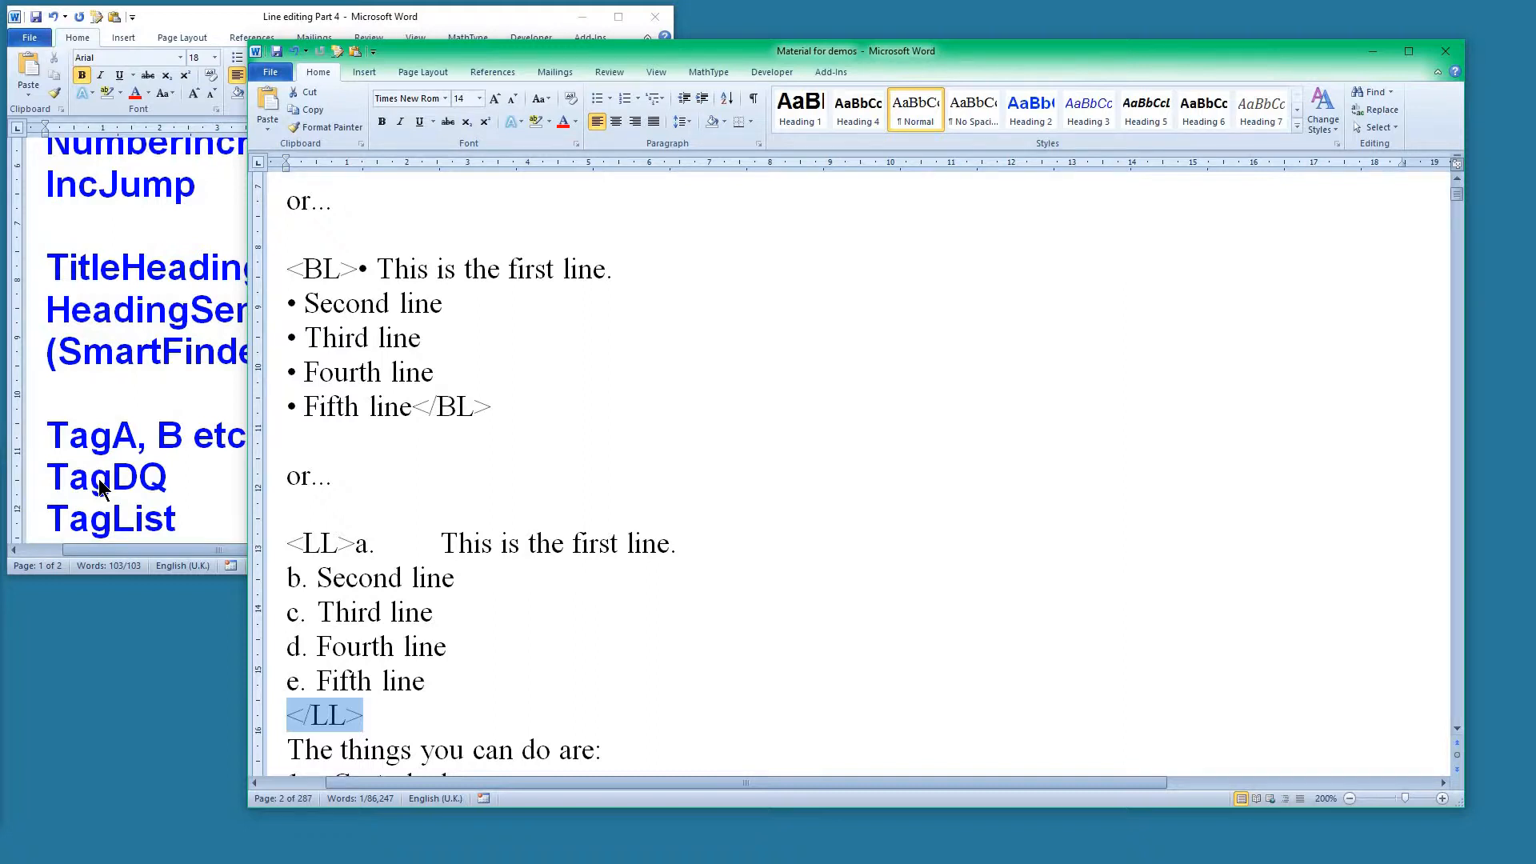
scroll(501, 548, down, 1)
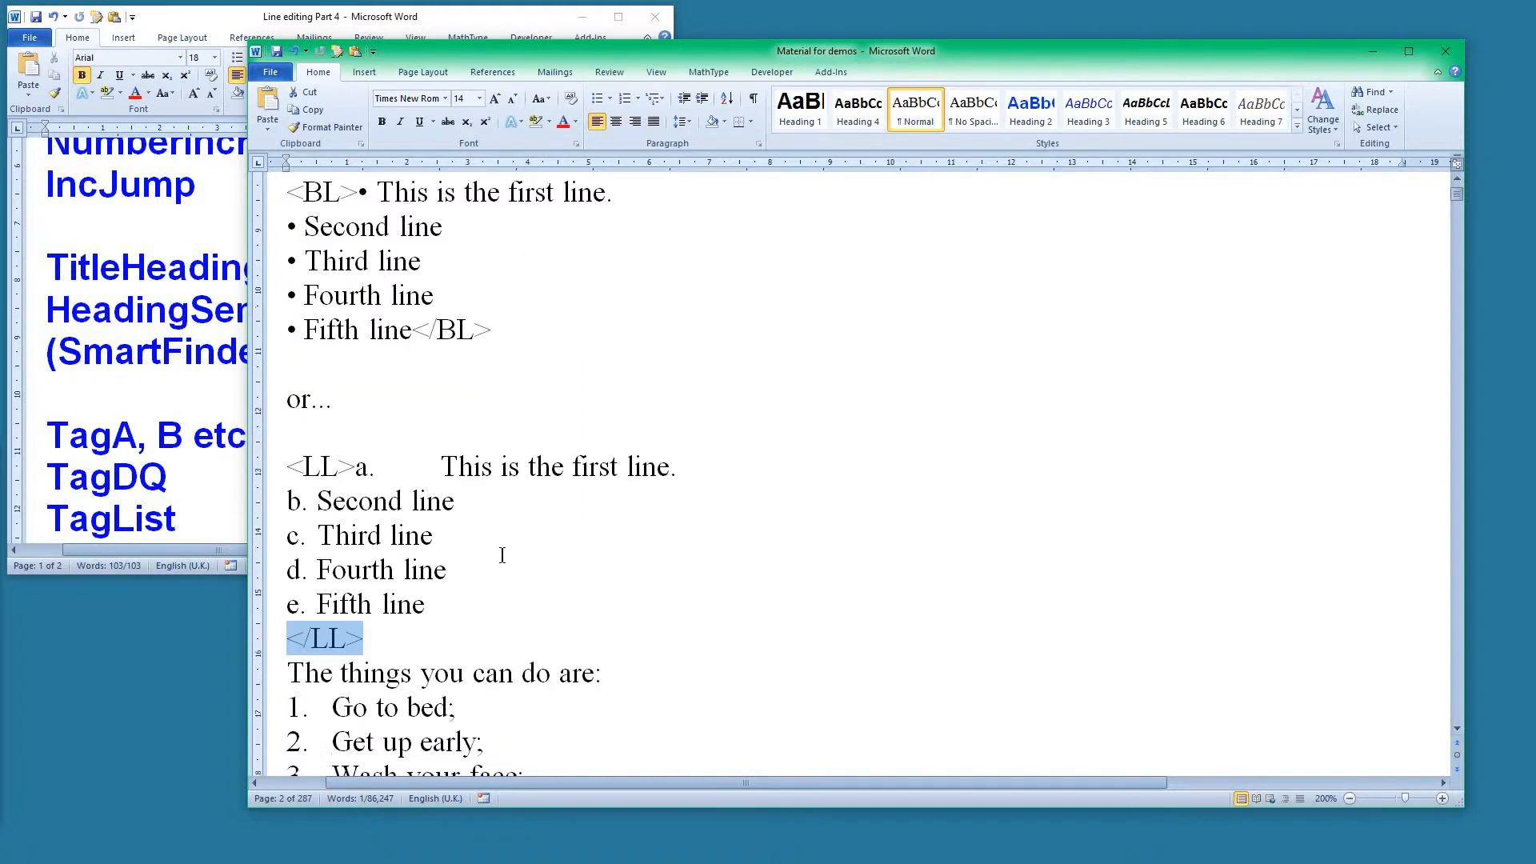
click(616, 555)
Place the cursor in the "Go to bed" item and show the ListLowercase macro names in the Line editing Part 4 document.
scroll(616, 552, down, 3)
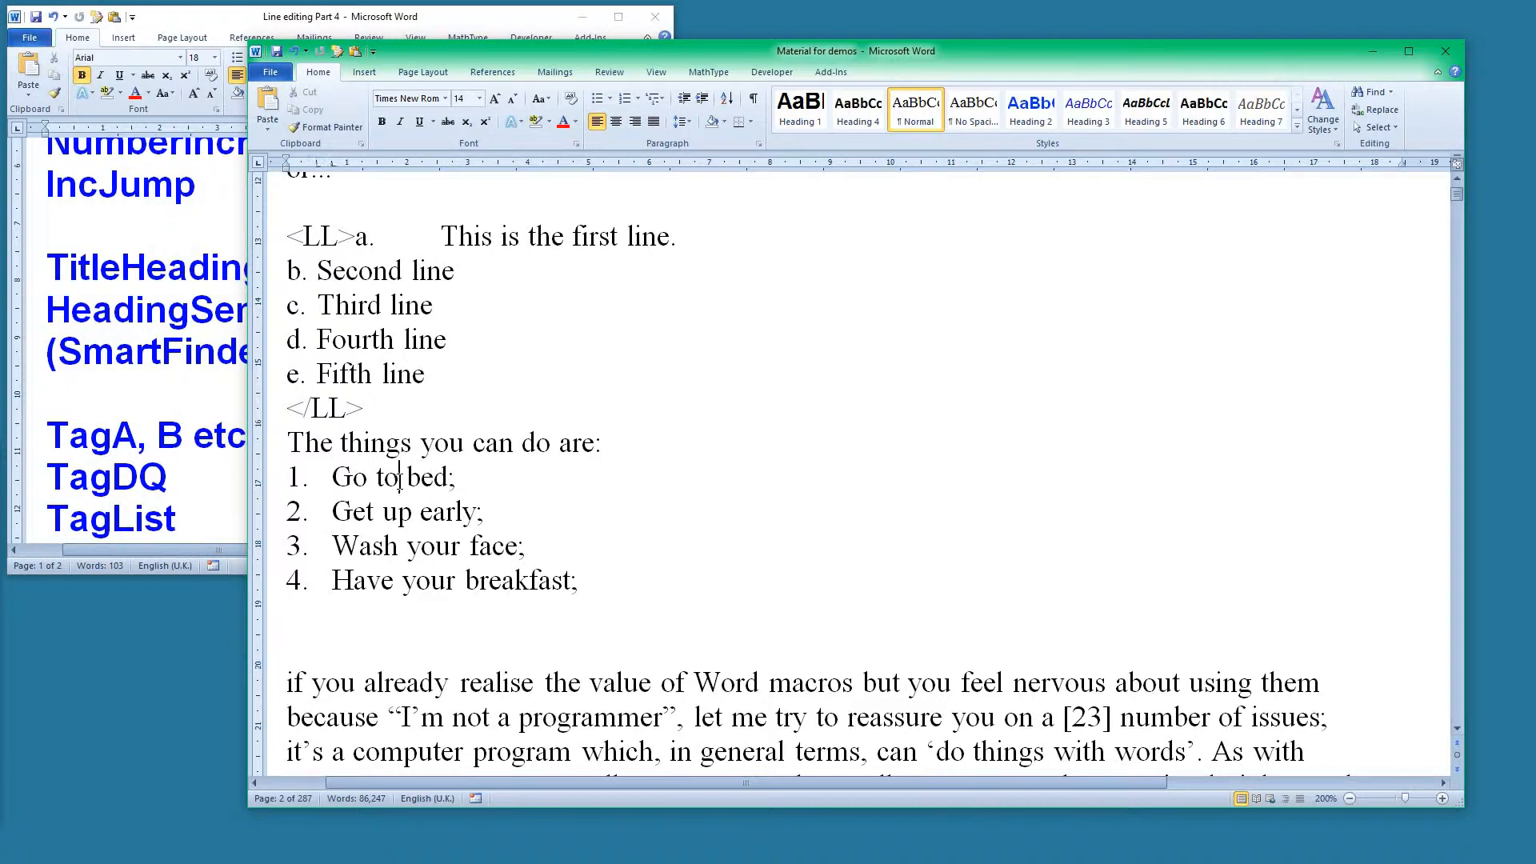
click(399, 477)
click(163, 458)
scroll(161, 456, down, 3)
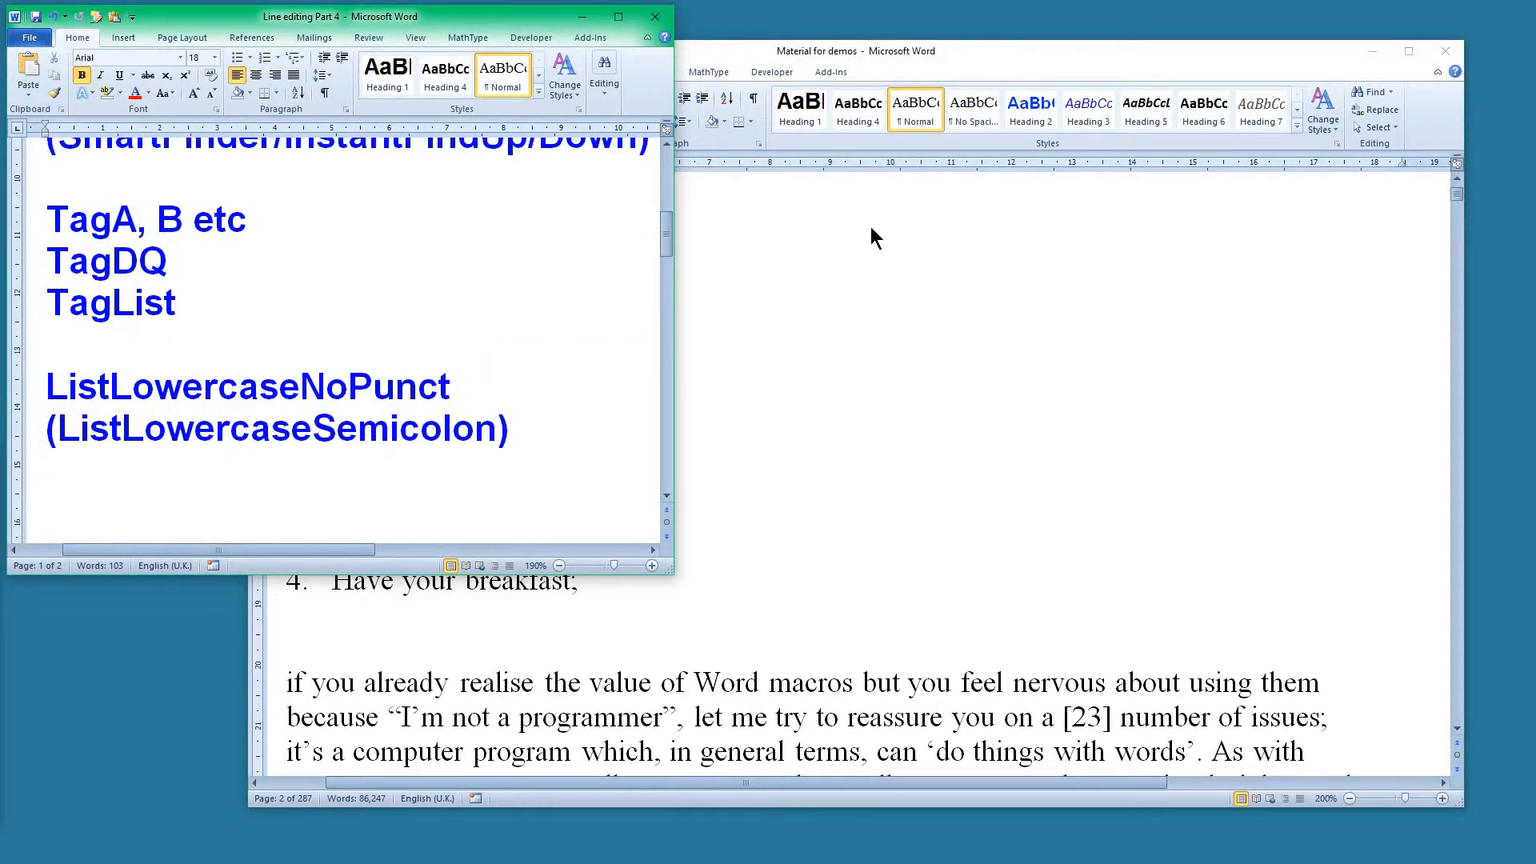
In Material for demos, run ListLowercaseNoPunct on all four "The things you can do are" items and end the last one with a full stop.
click(1010, 58)
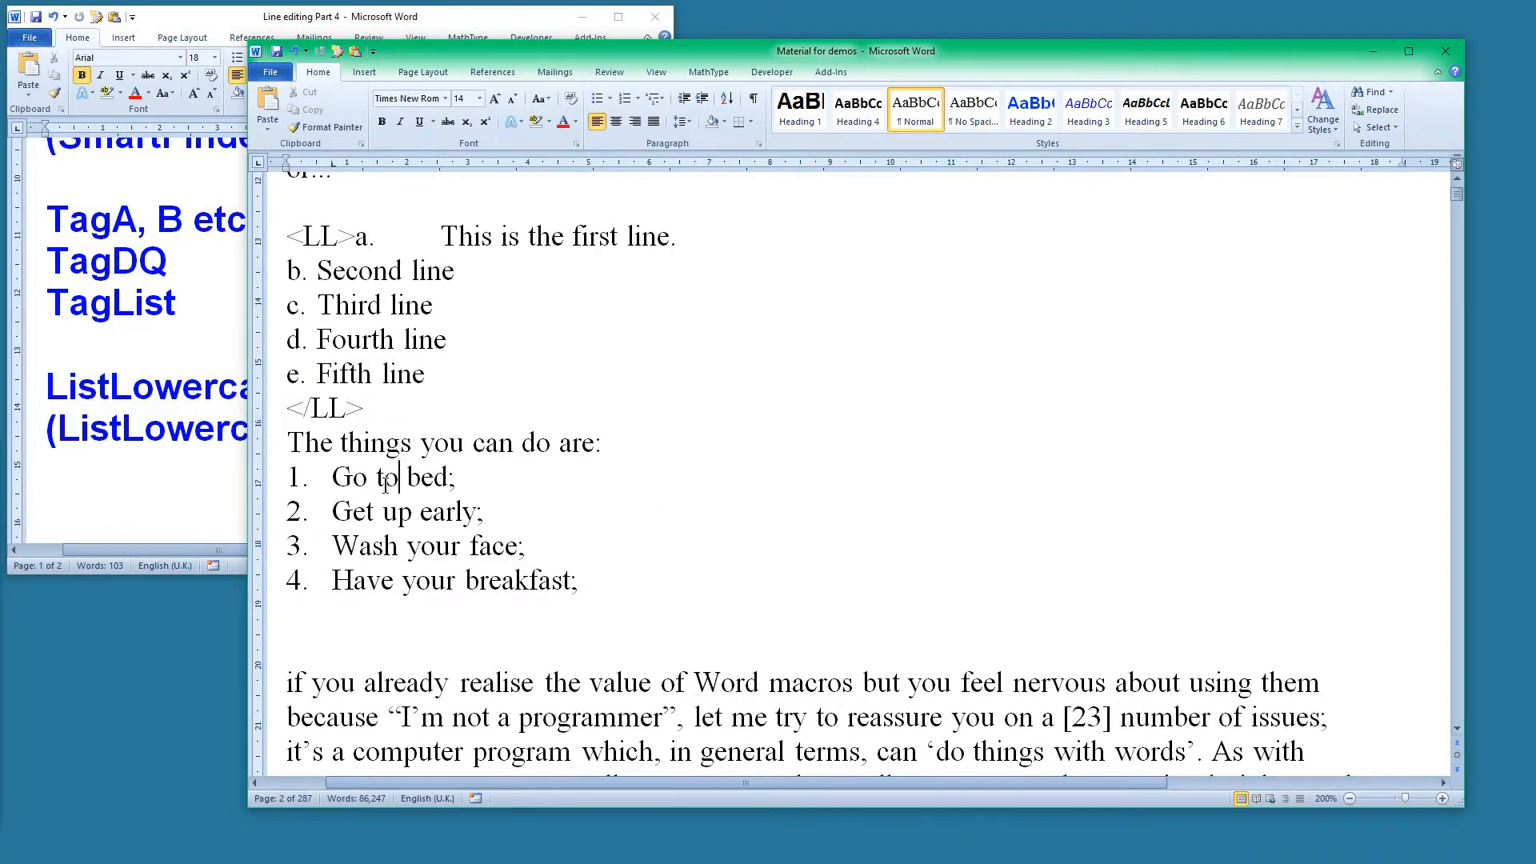
key(ctrl+alt+l)
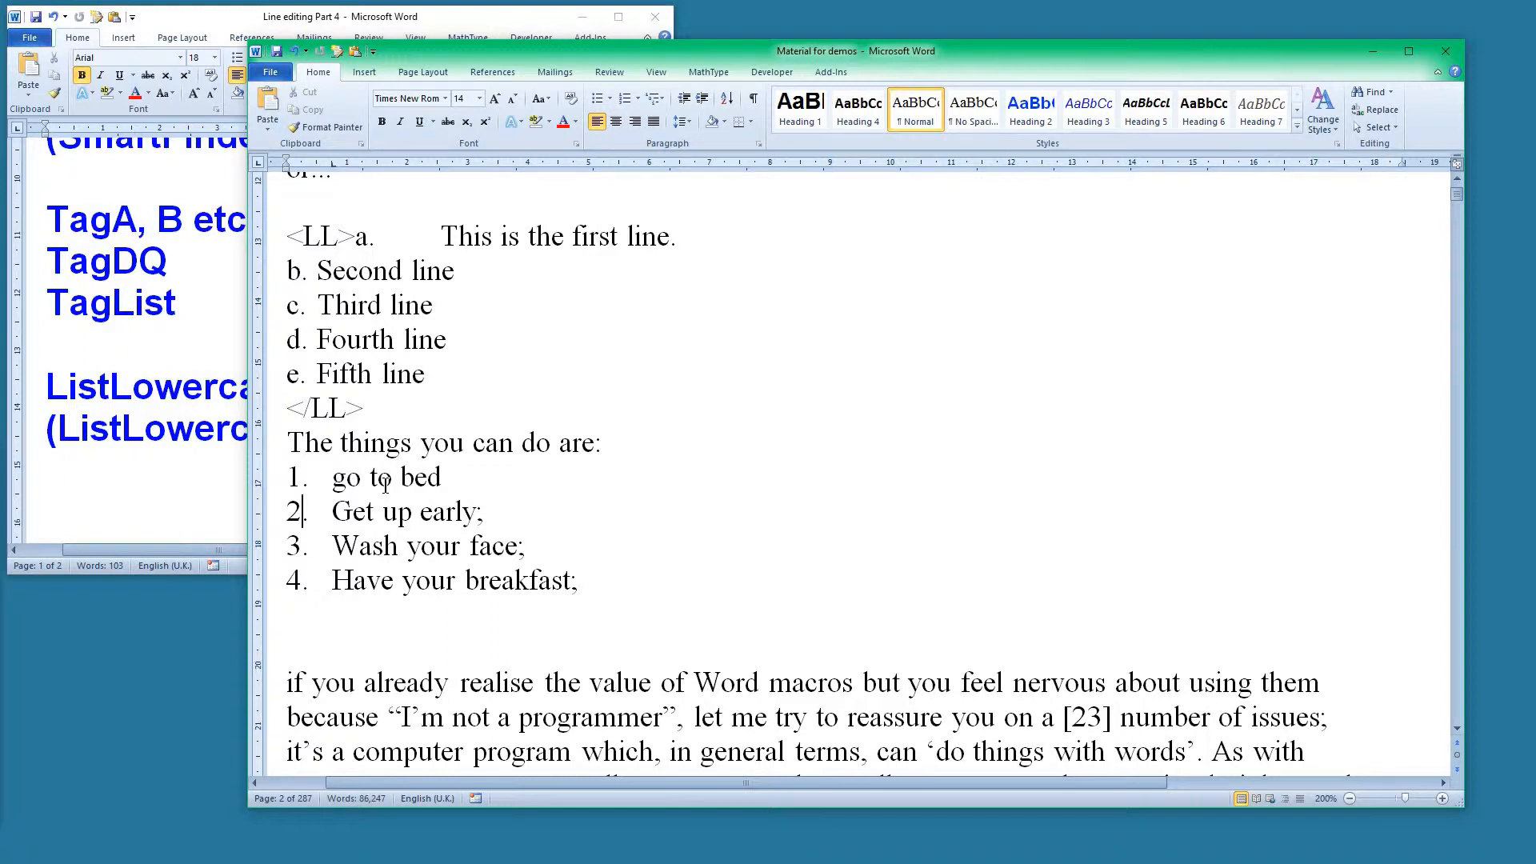
key(ctrl+alt+l)
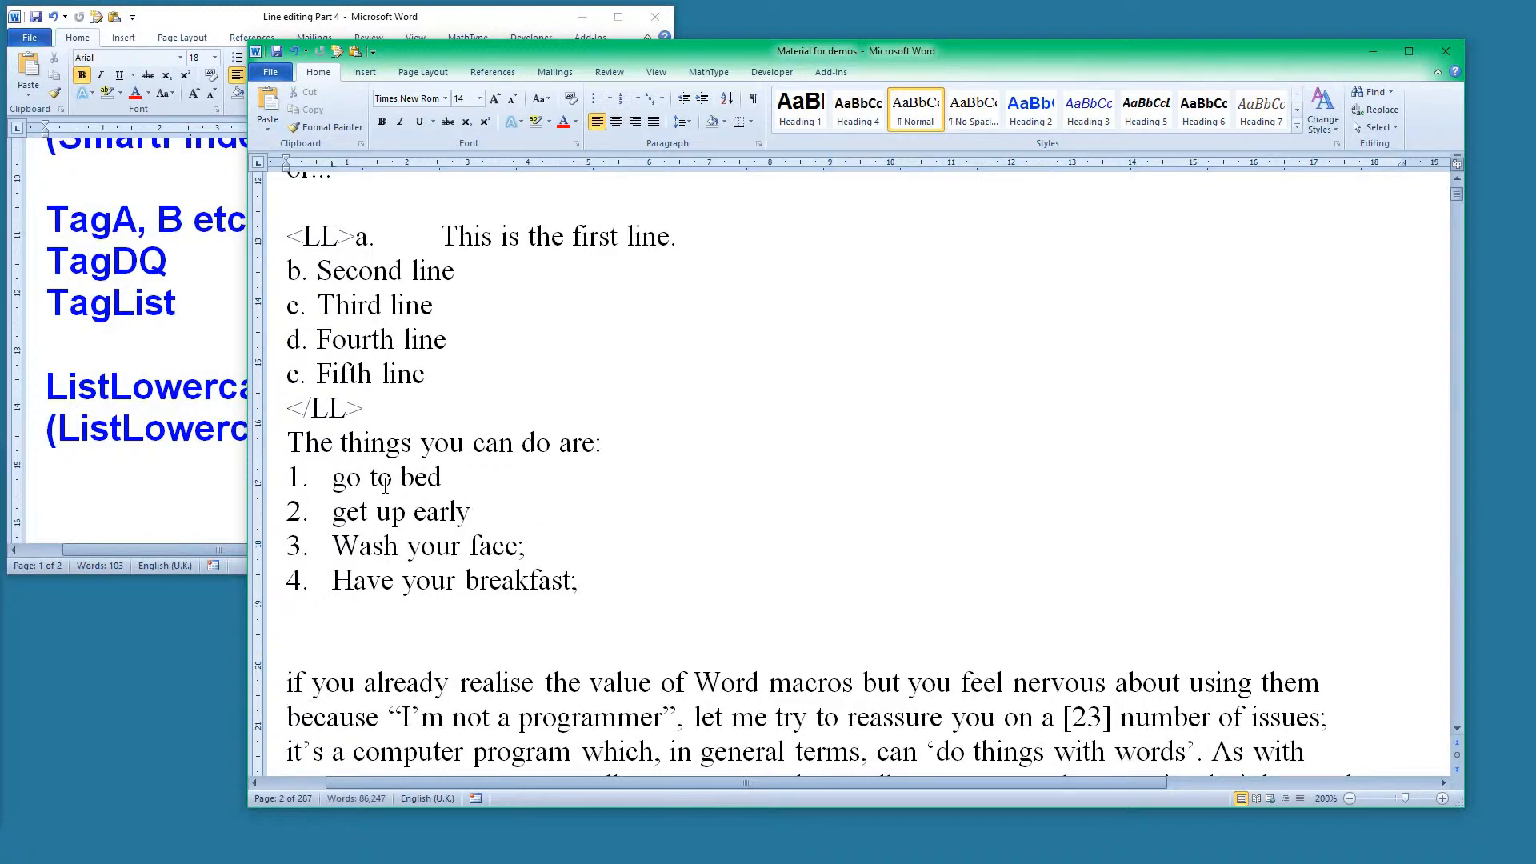
key(ctrl+alt+l)
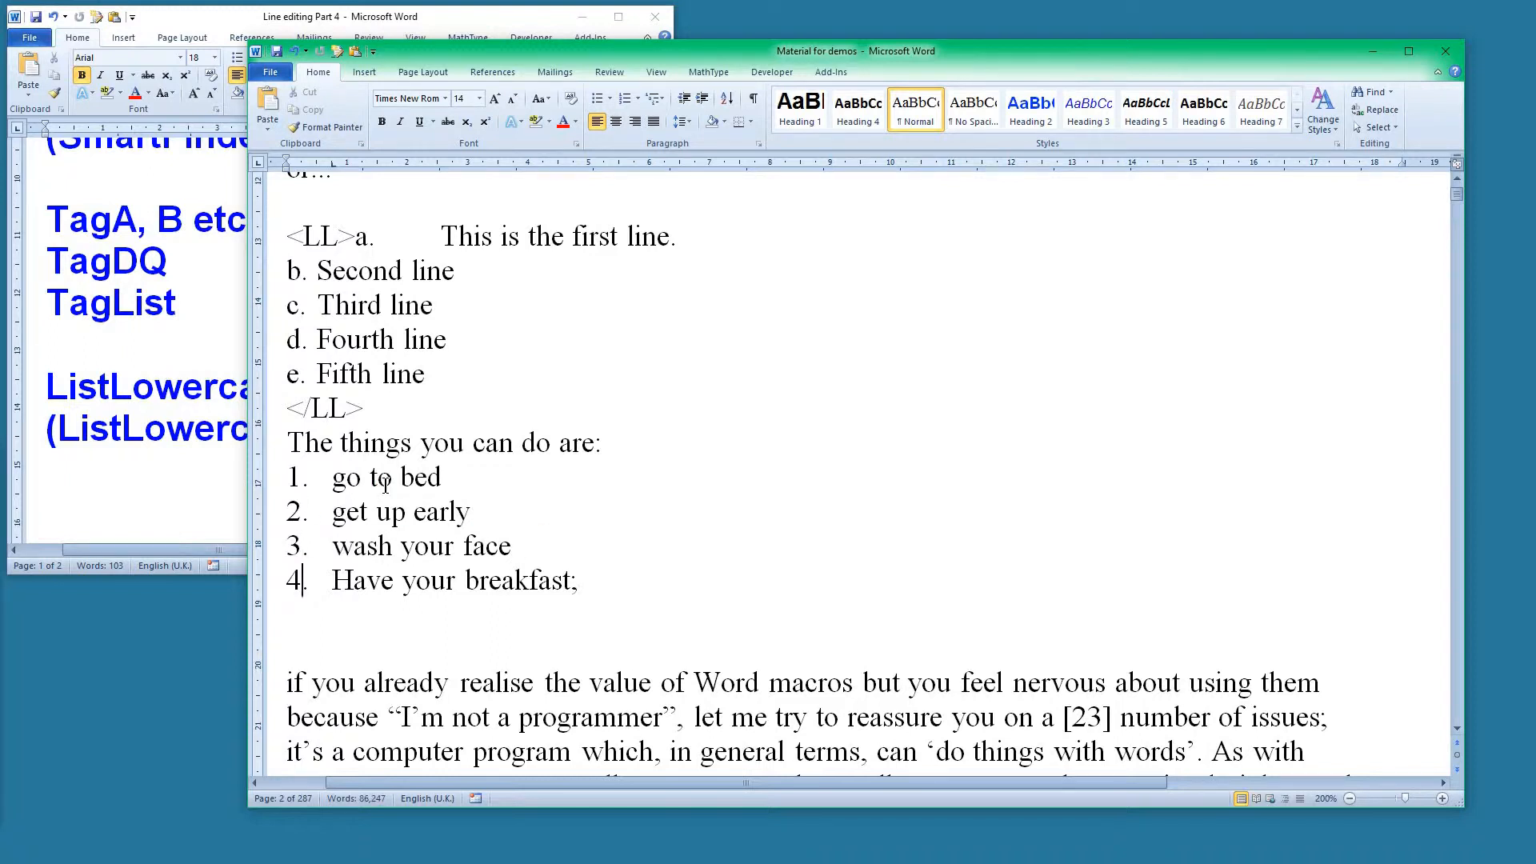
key(ctrl+alt+l)
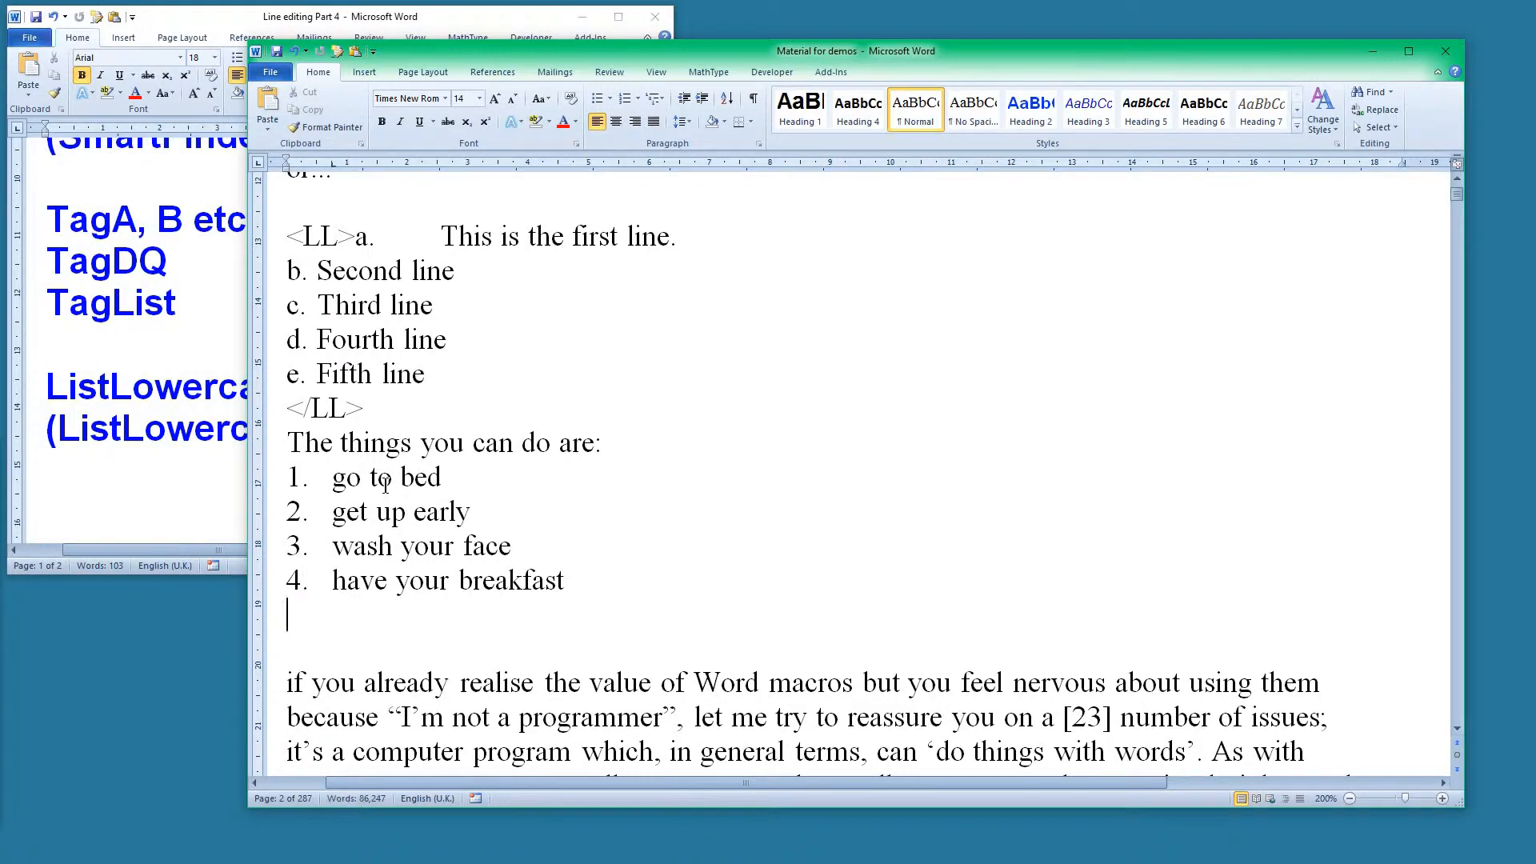
click(573, 582)
text(.)
Check the macro names in Line editing Part 4 again, and add a semicolon to each of the first three items in the demo list.
click(179, 424)
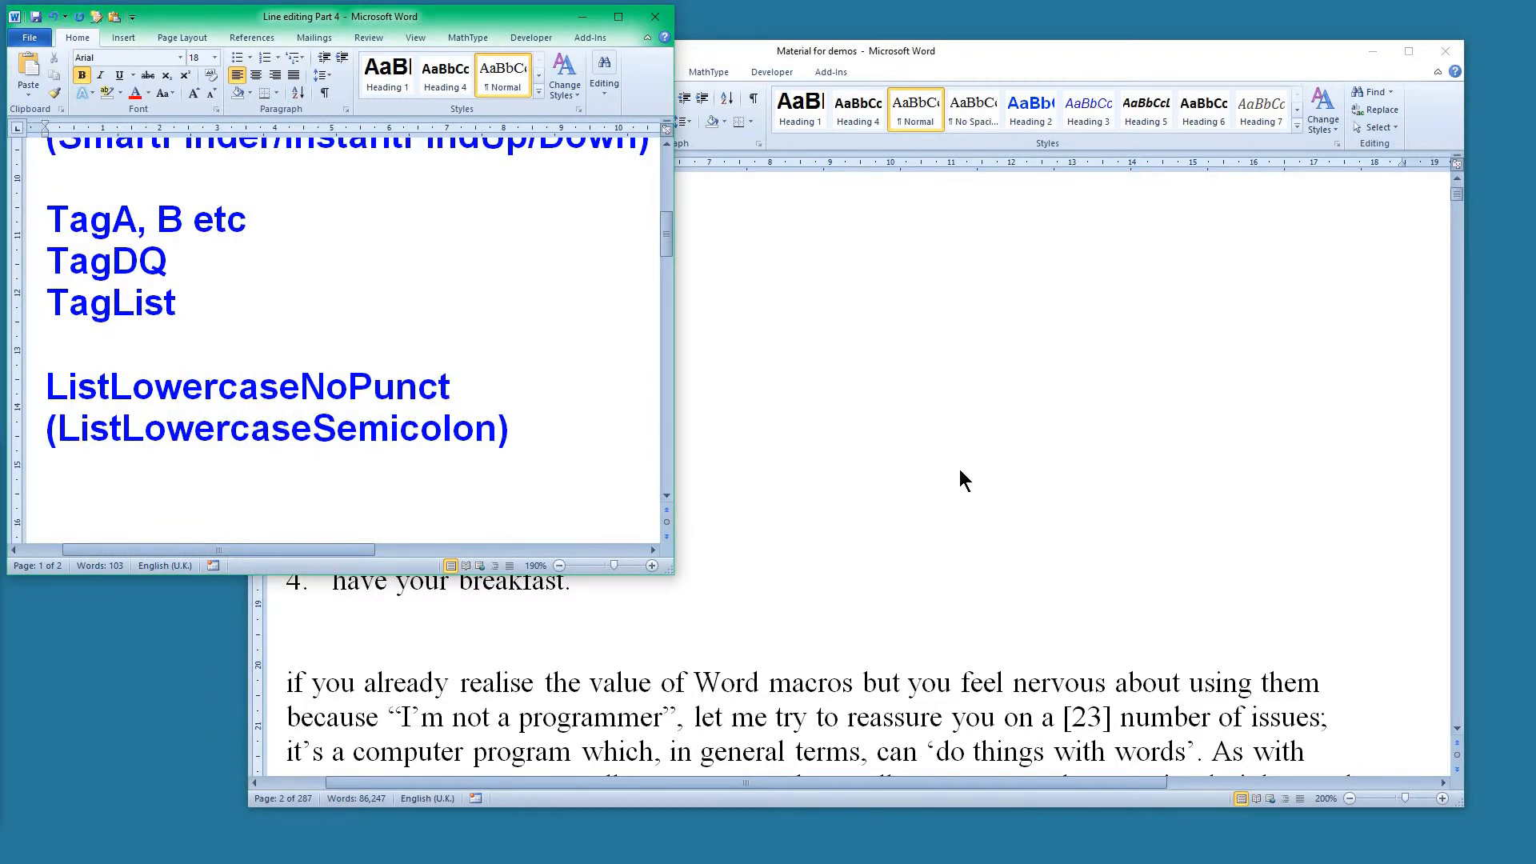
click(929, 469)
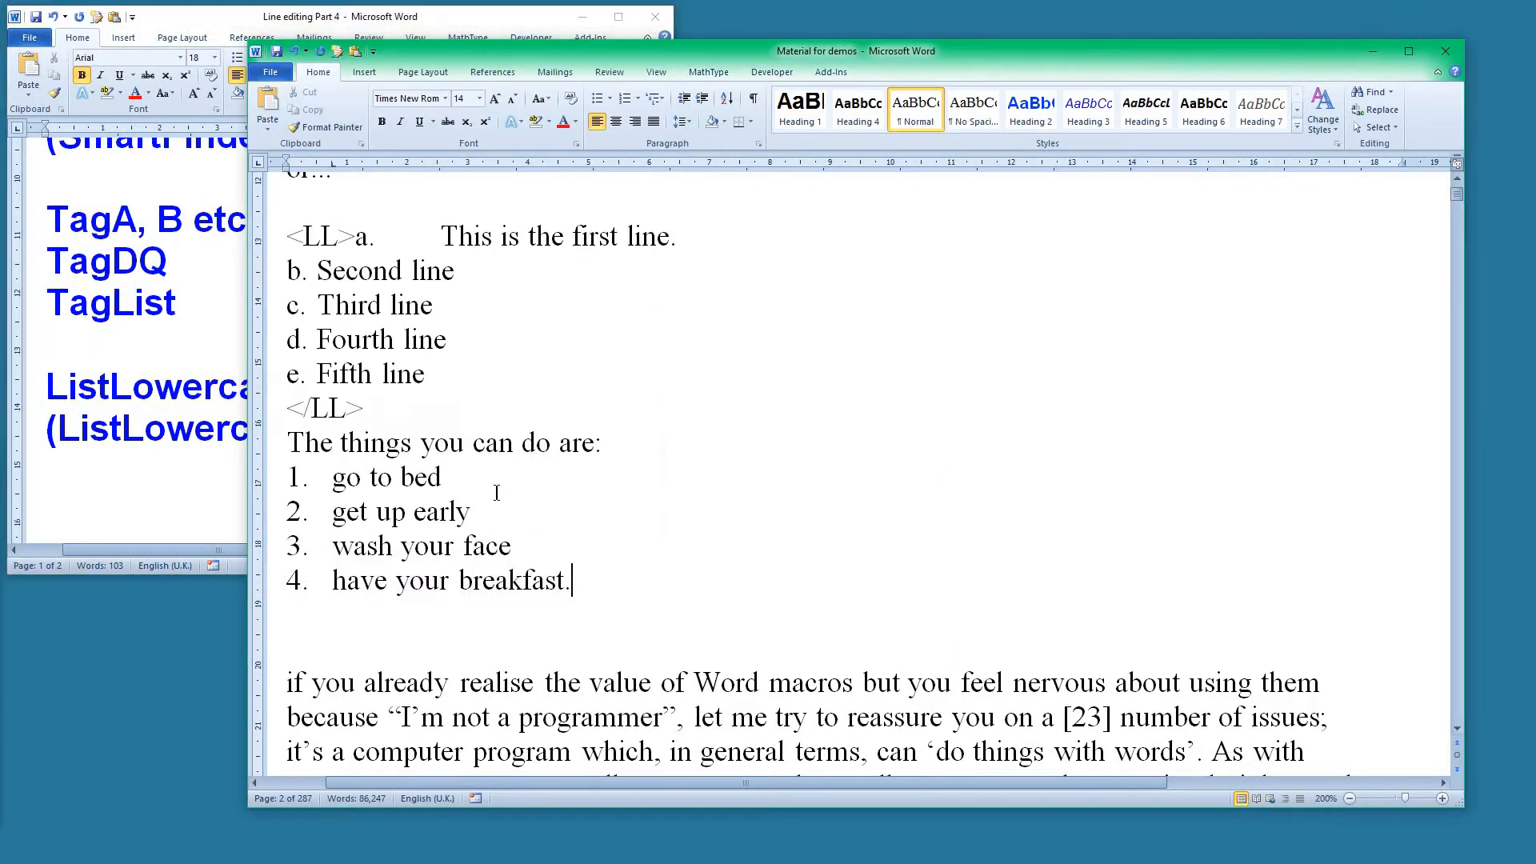
text(;)
click(506, 512)
text(;)
click(561, 548)
text(;)
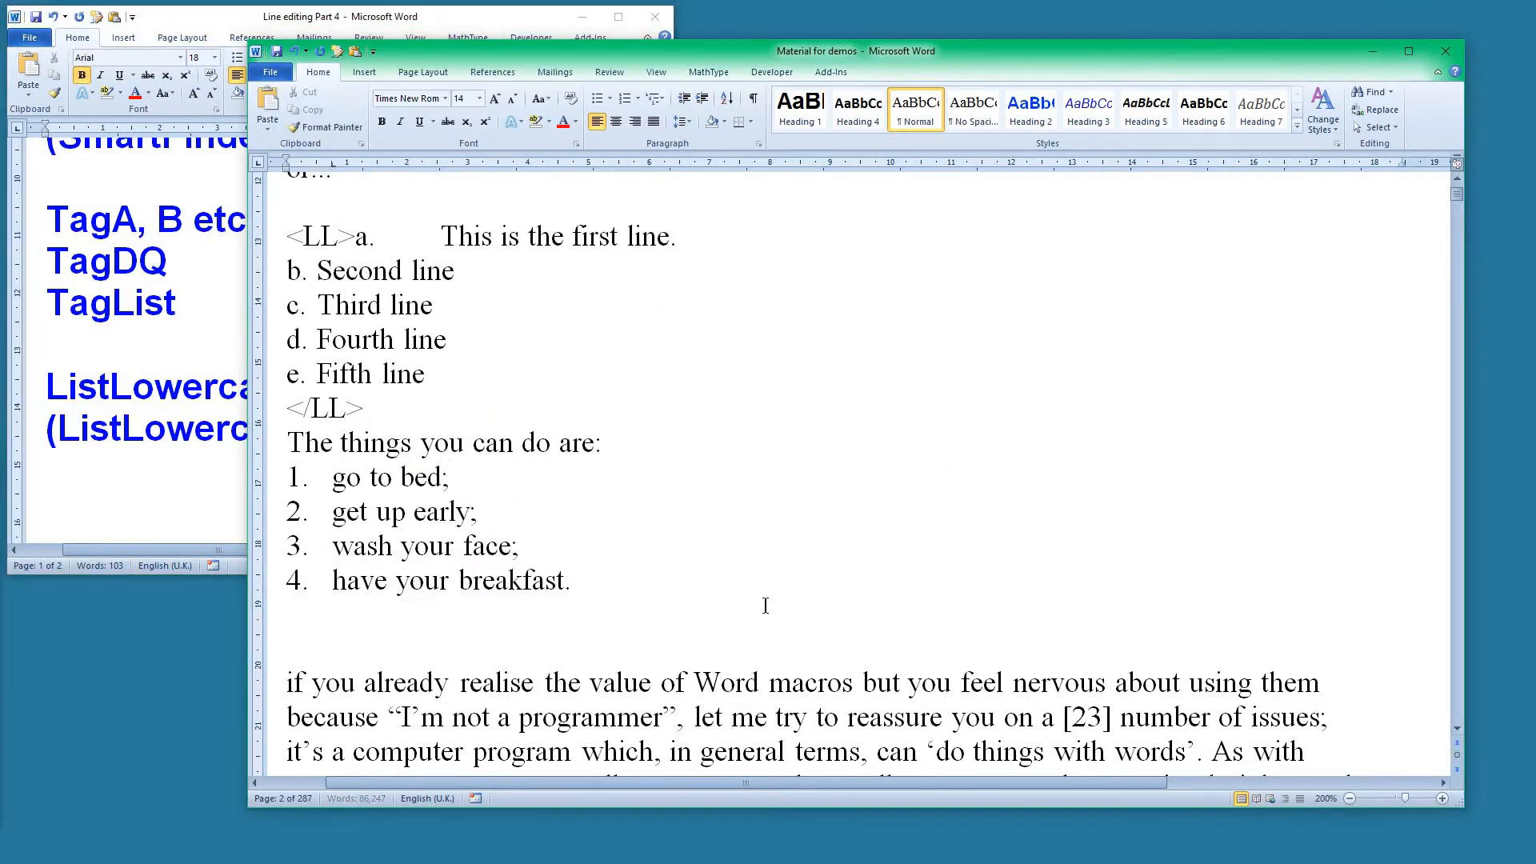